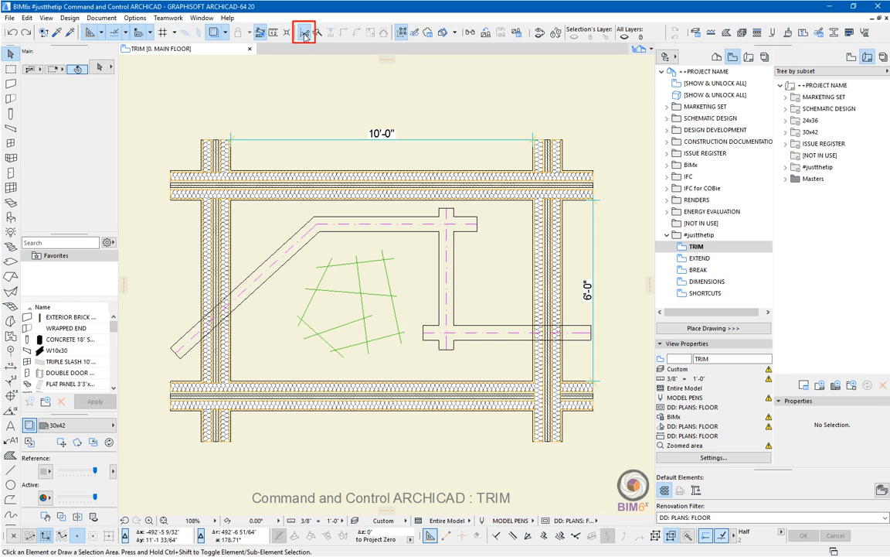
Trim the projecting ends of the top and left walls where they cross at the plan's upper-left corner.
left_click(304, 37)
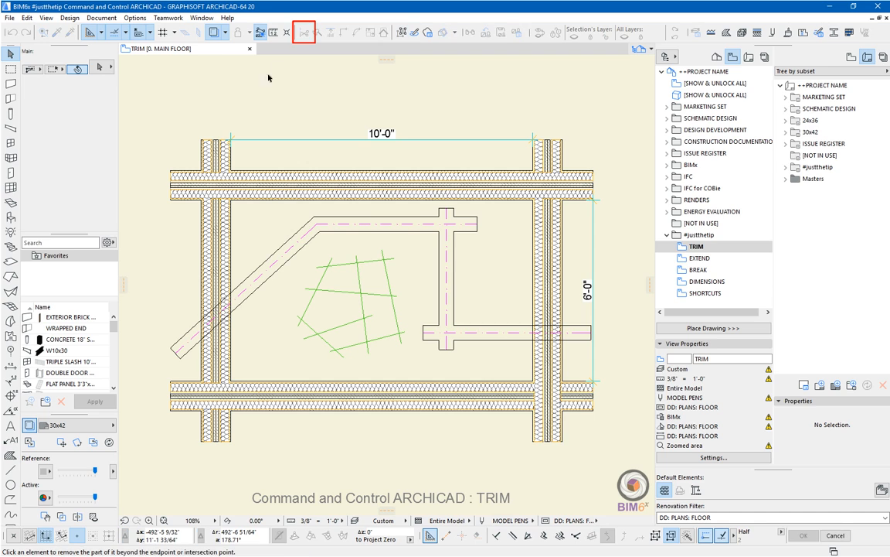
left_click(186, 172)
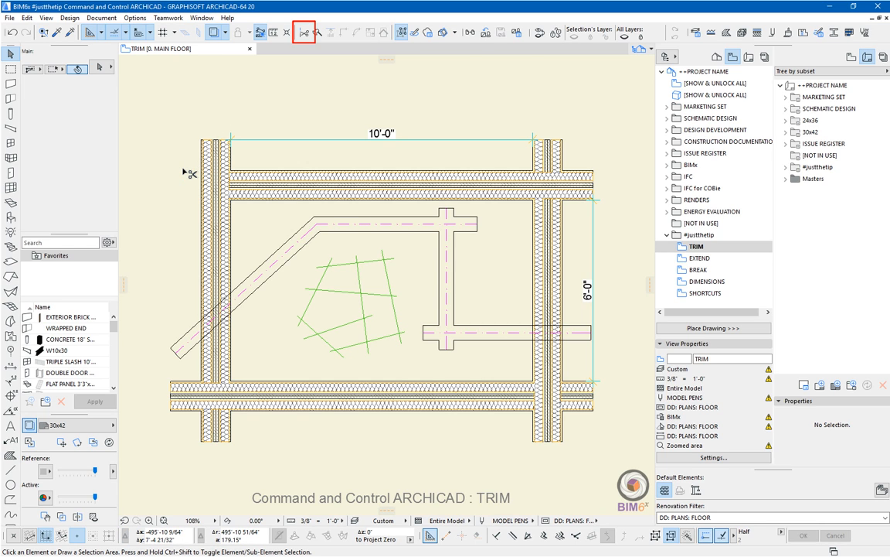
left_click(305, 36)
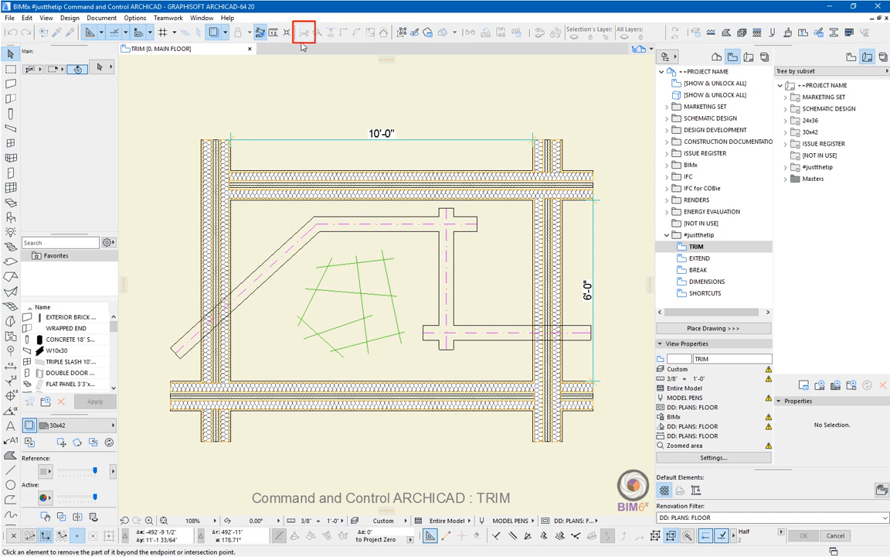
left_click(205, 161)
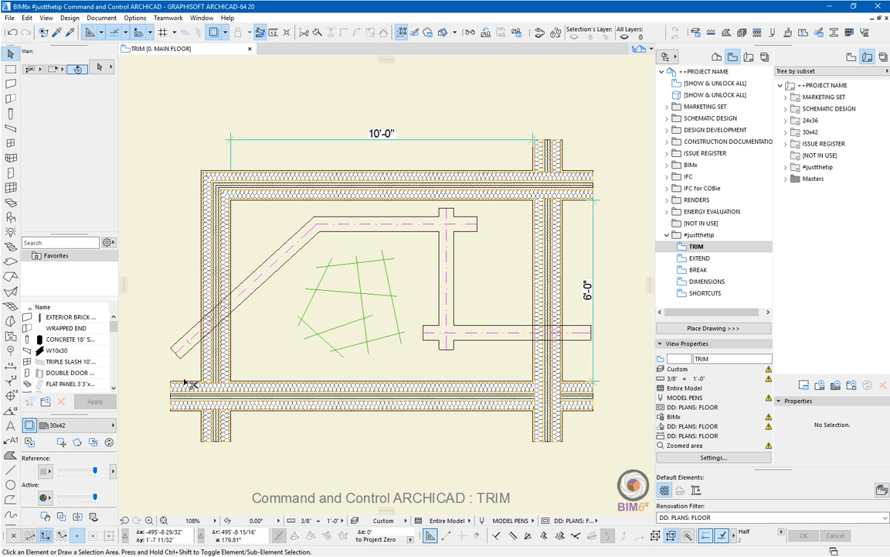
Trim the wall overhangs at the lower corners and the beam ends that project past the outer walls.
left_click(171, 348, "ctrl")
left_click(207, 431, "ctrl")
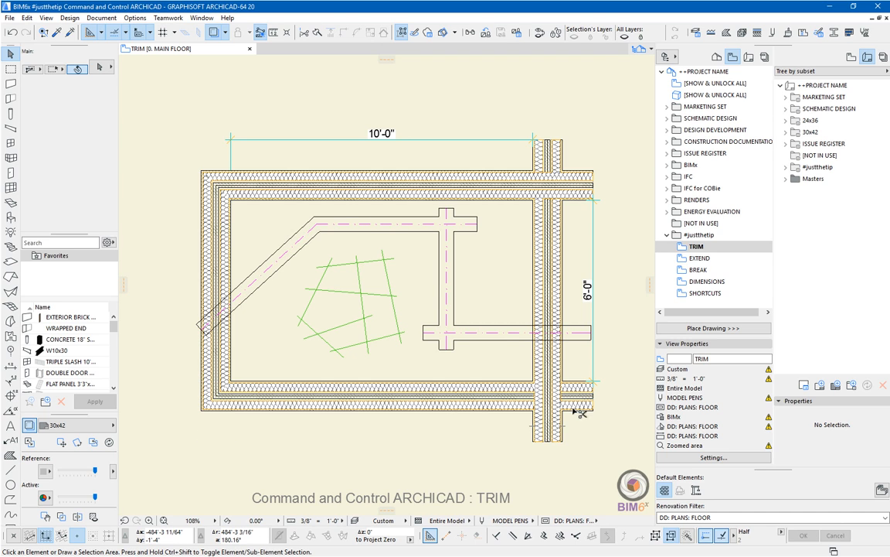
left_click(576, 415, "ctrl")
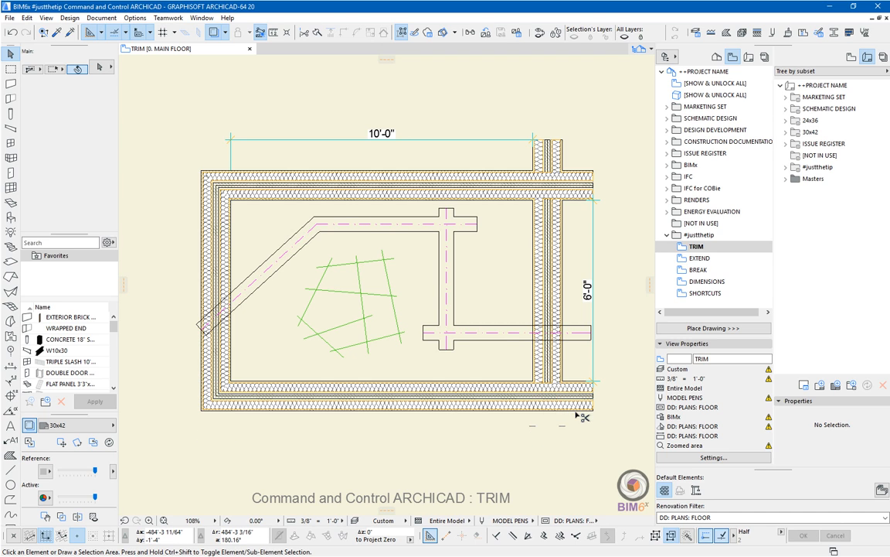
left_click(576, 337, "ctrl")
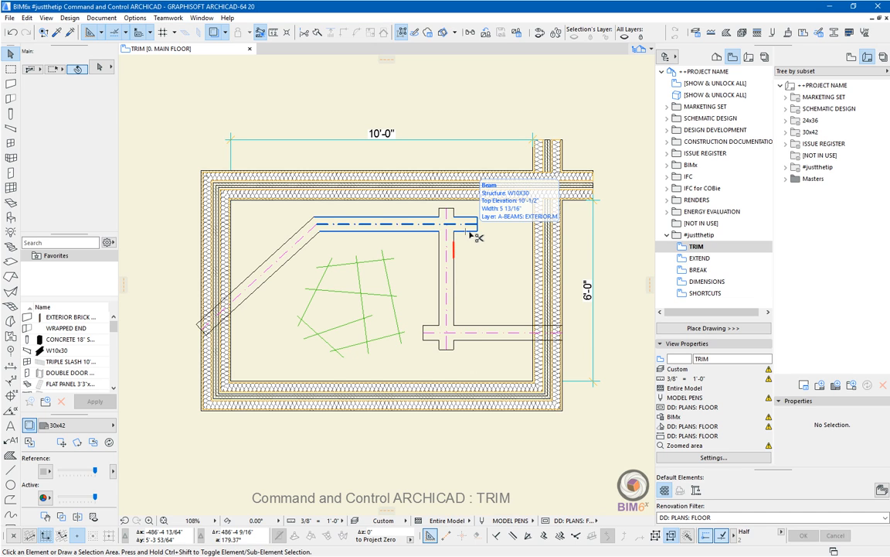
Trim the upper beam's stub past the vertical beam, then cut away the vertical beam's section between the two horizontal beams.
key("ctrl")
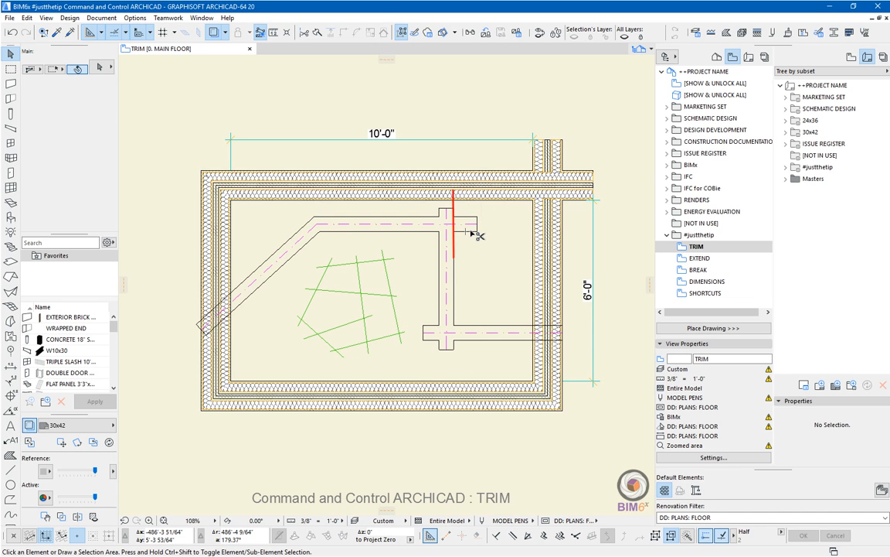
left_click(478, 234, "ctrl")
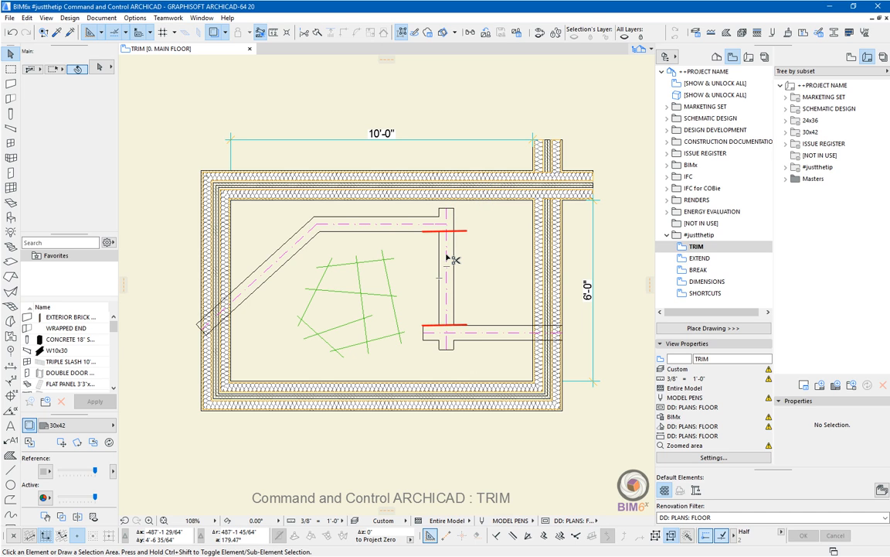
left_click(447, 258, "ctrl")
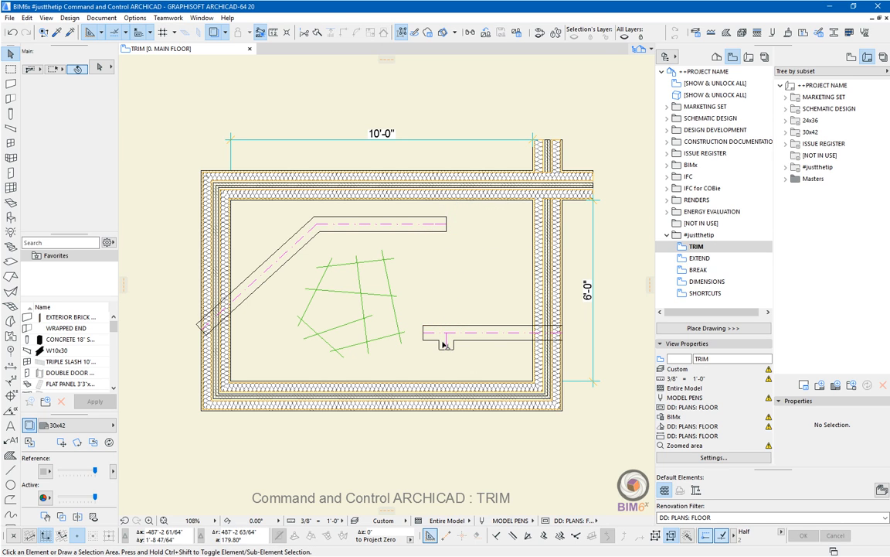
Trim the green lines at their intersections, removing inner segments and the overhanging ends along the shape's upper edge.
left_click(378, 296, "ctrl")
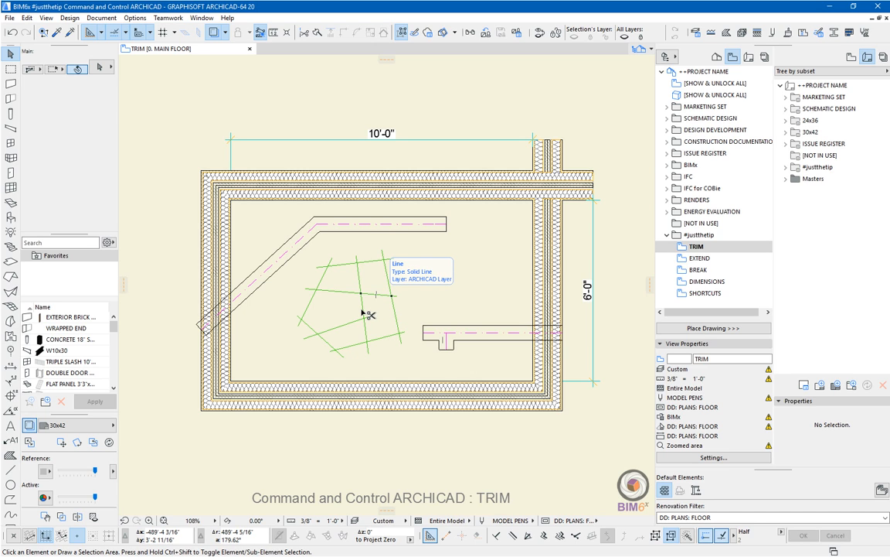
left_click(348, 327, "ctrl")
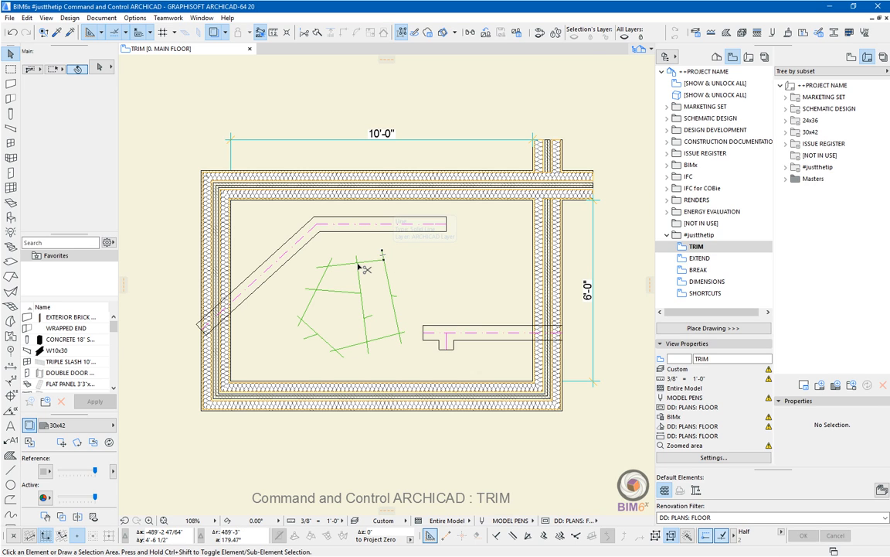
left_click(357, 264, "ctrl")
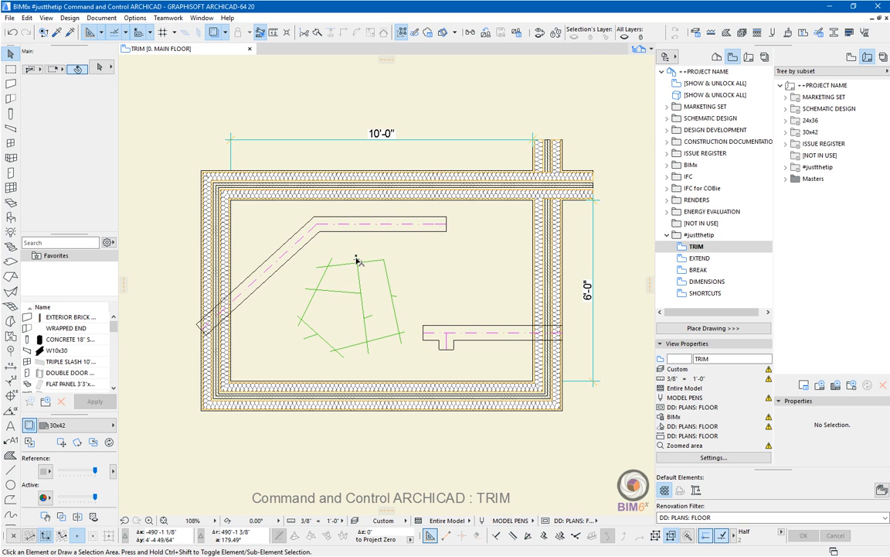
left_click(357, 258, "ctrl")
left_click(331, 261, "ctrl")
Open the EXTEND view and extend the horizontal beam to the inner face of the right wall.
left_click(689, 263)
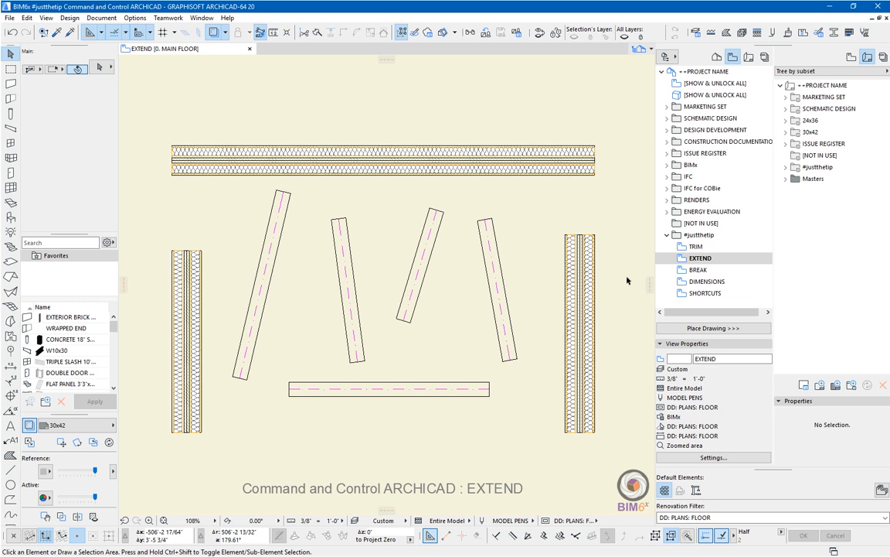
left_click(461, 390)
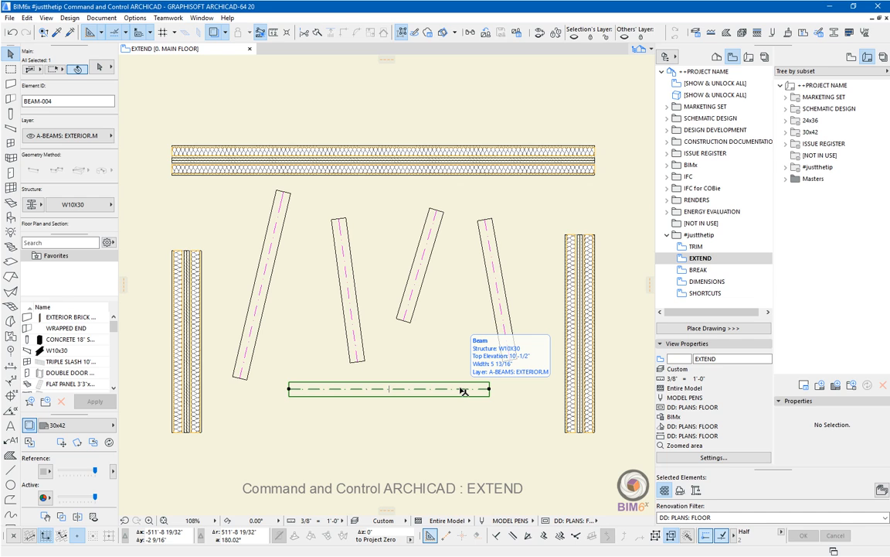
left_click(11, 127)
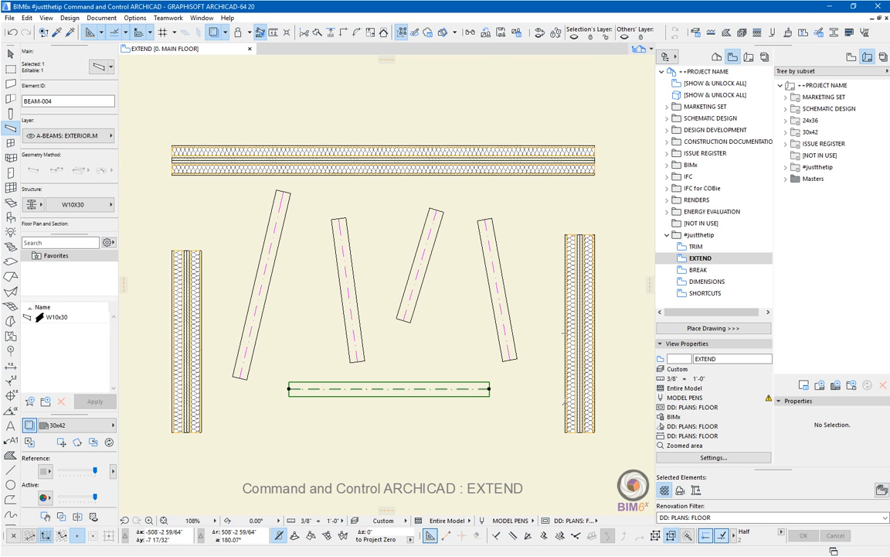
left_click(565, 400, "ctrl")
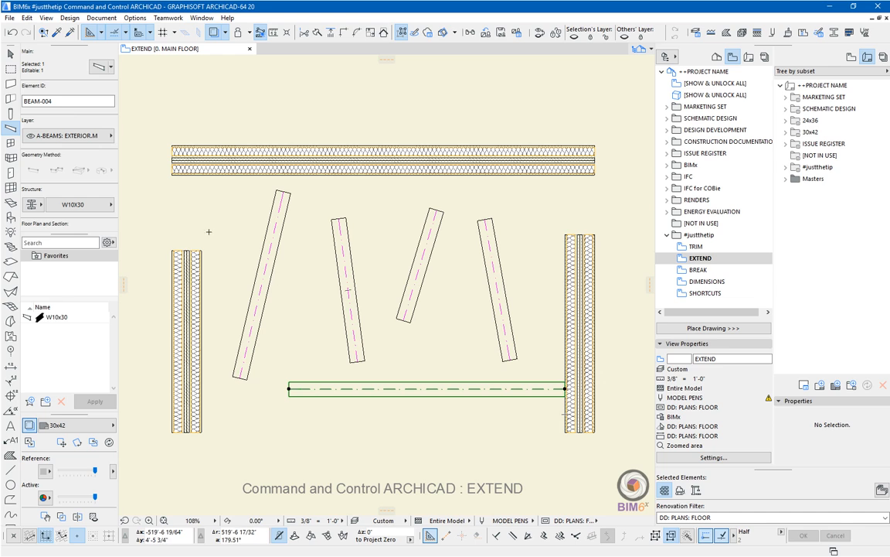
Extend the horizontal beam's other end to the inner face of the left wall and deselect the beam.
left_click(12, 85)
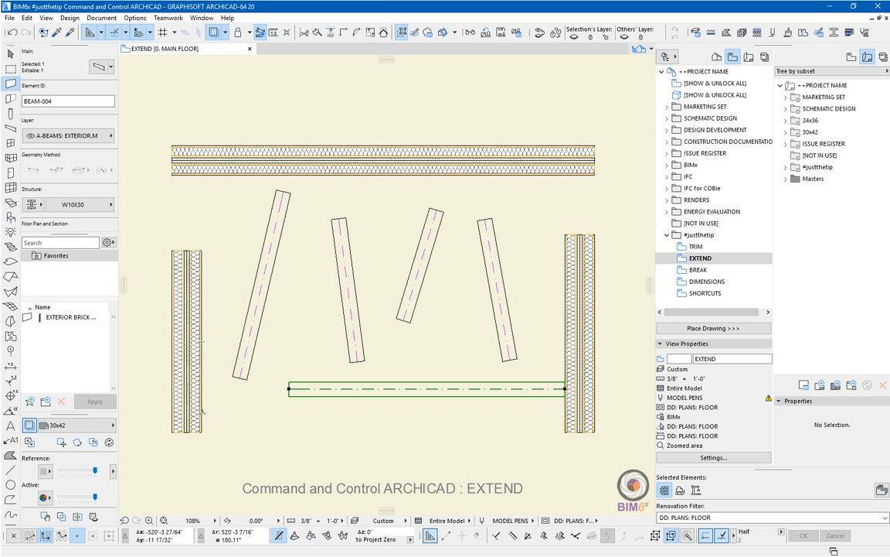
left_click(10, 129)
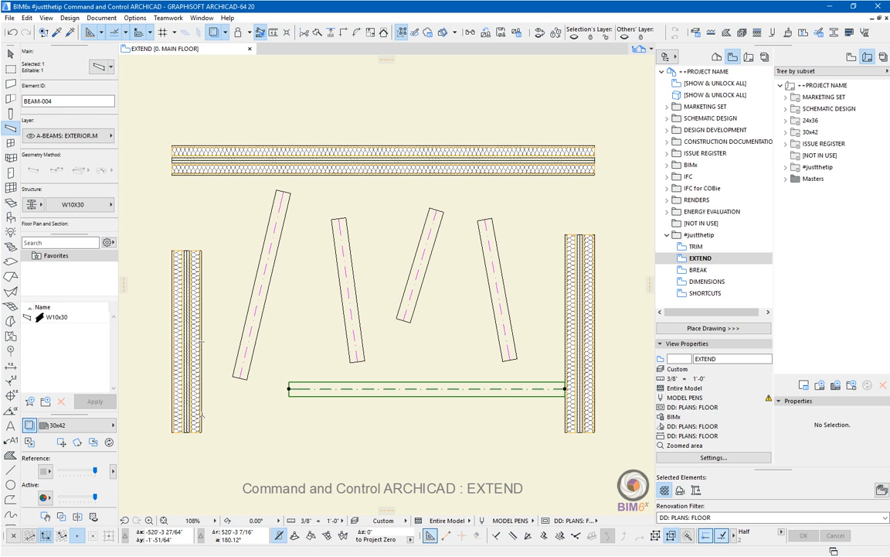
left_click(202, 415, "ctrl")
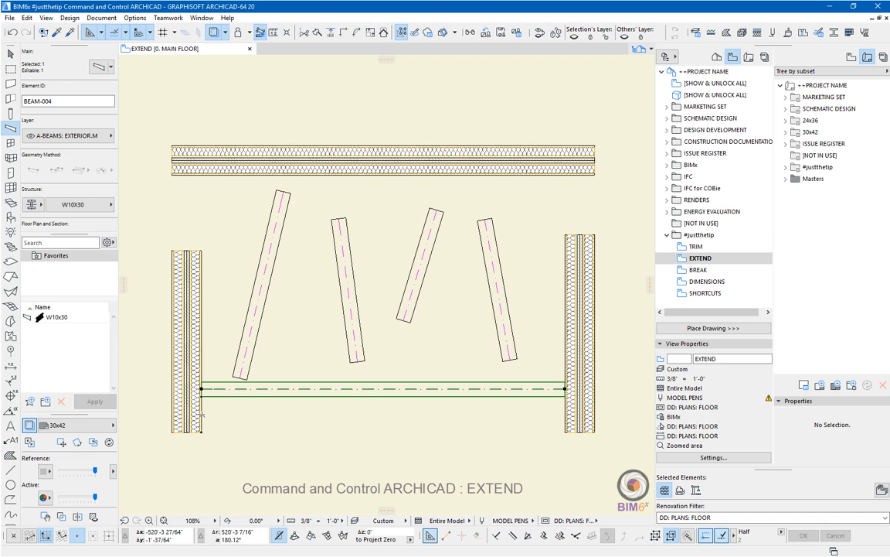
key("Escape")
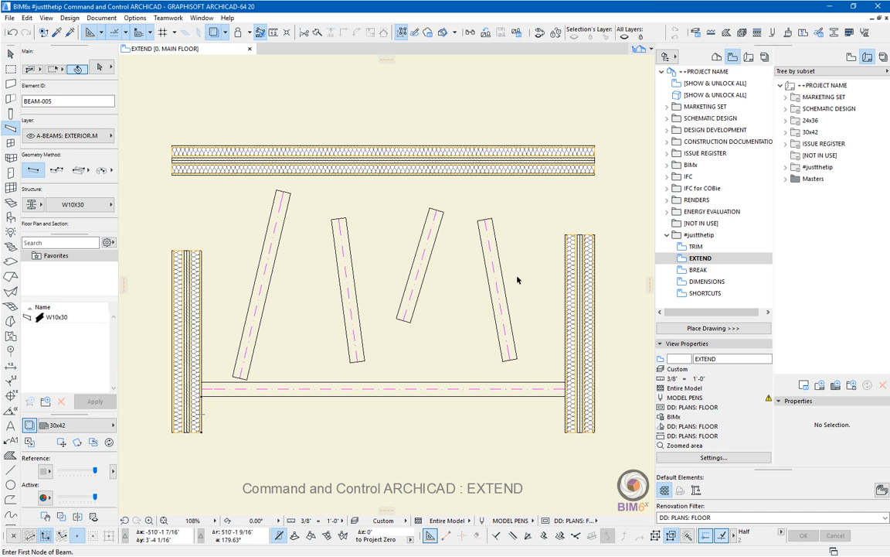
Extend the four slanted beams together to the top wall's inner face and the lower horizontal beam's centre line.
left_click_drag(520, 275, 250, 310, "shift")
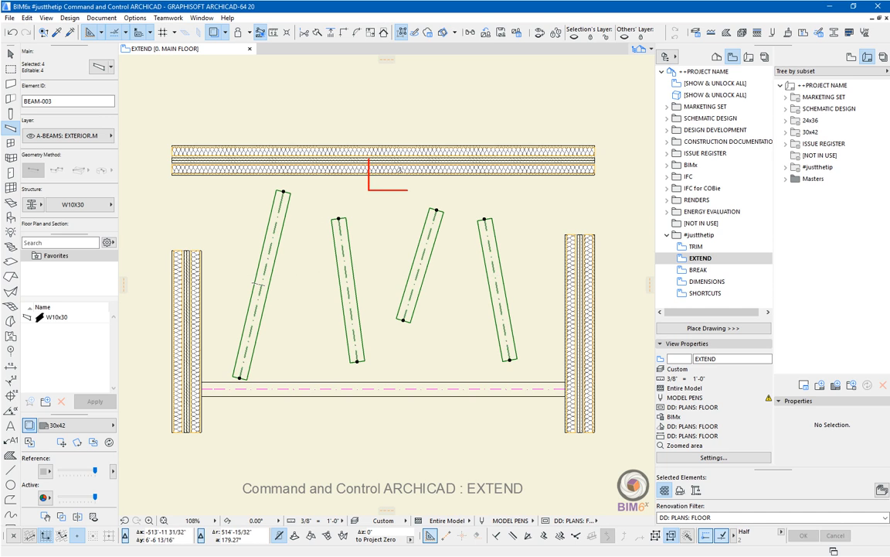
left_click(391, 176, "ctrl")
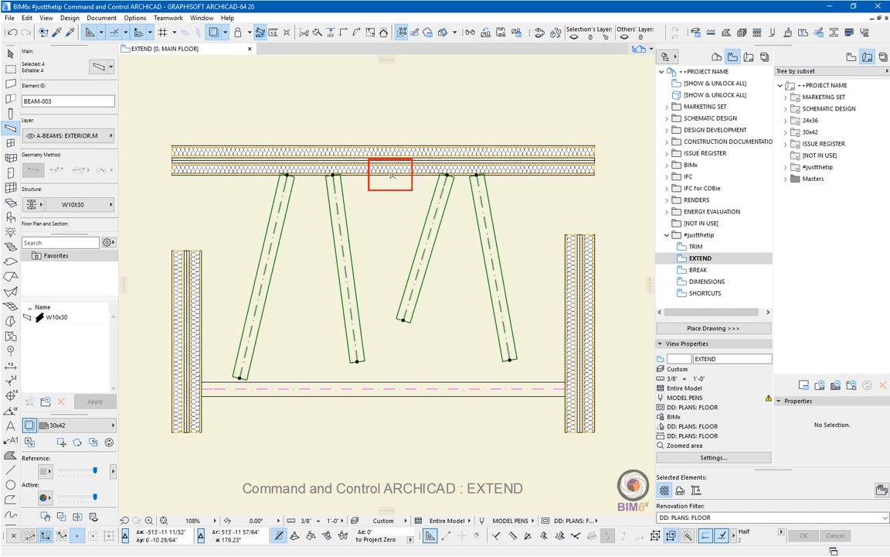
left_click(413, 382, "ctrl")
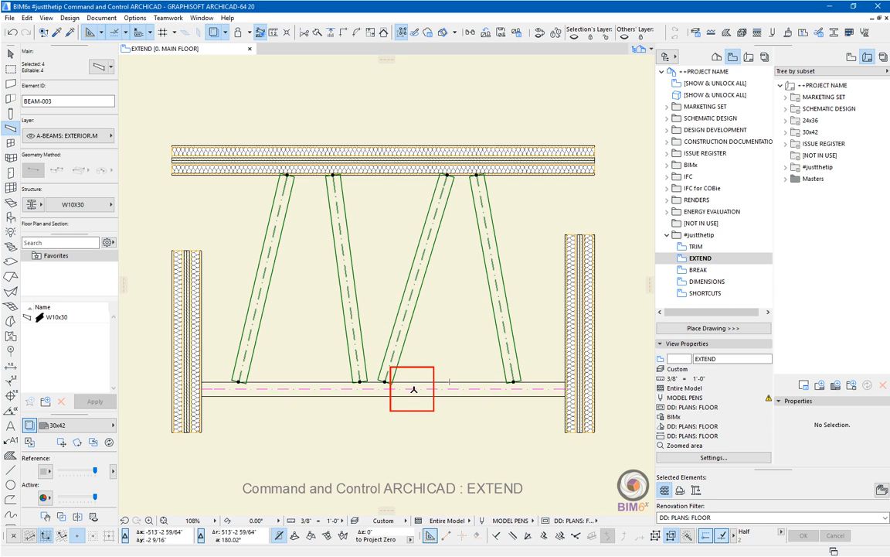
left_click(414, 388, "ctrl")
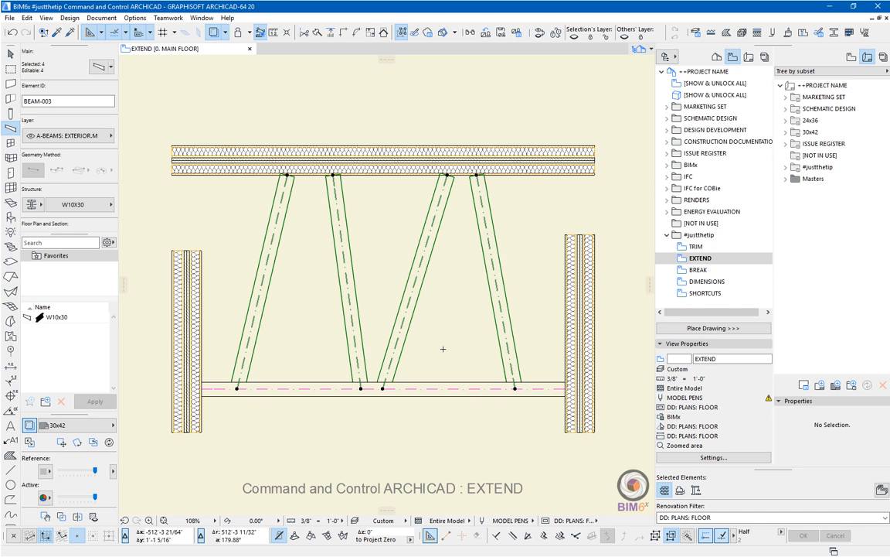
key("Escape")
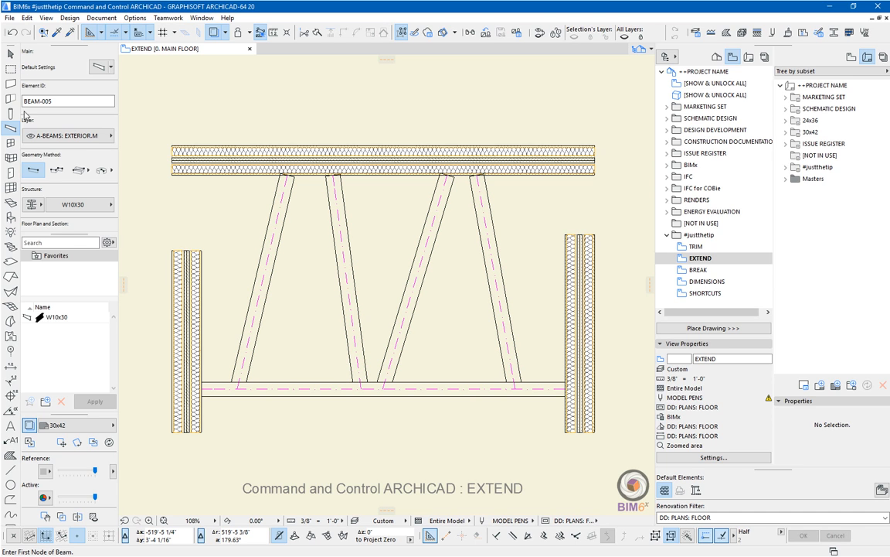
Extend the left and right walls together to the top wall's outer face so that they join at the corners.
left_click(10, 84)
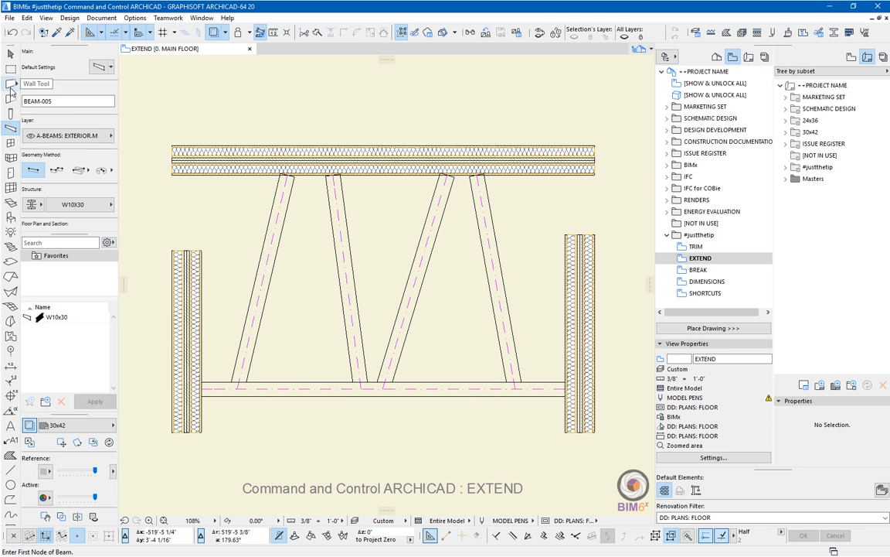
left_click(195, 284, "shift")
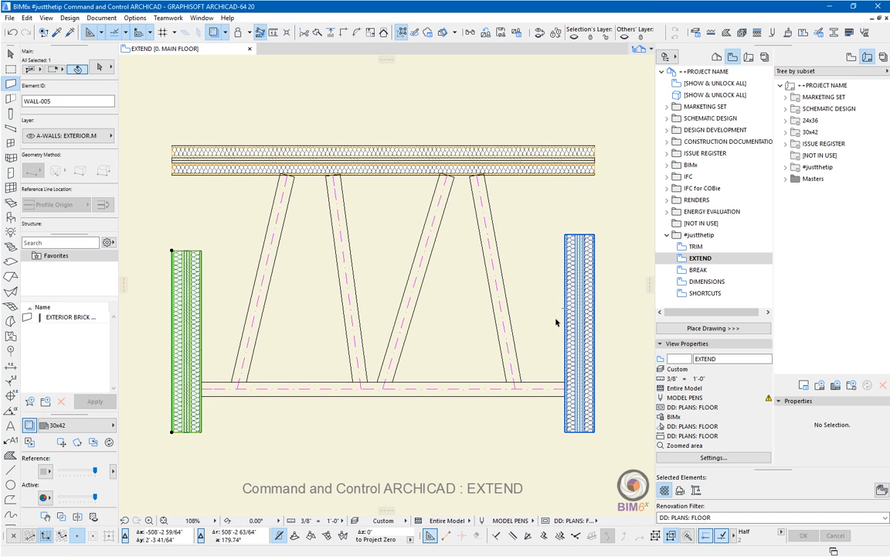
left_click(562, 267, "shift")
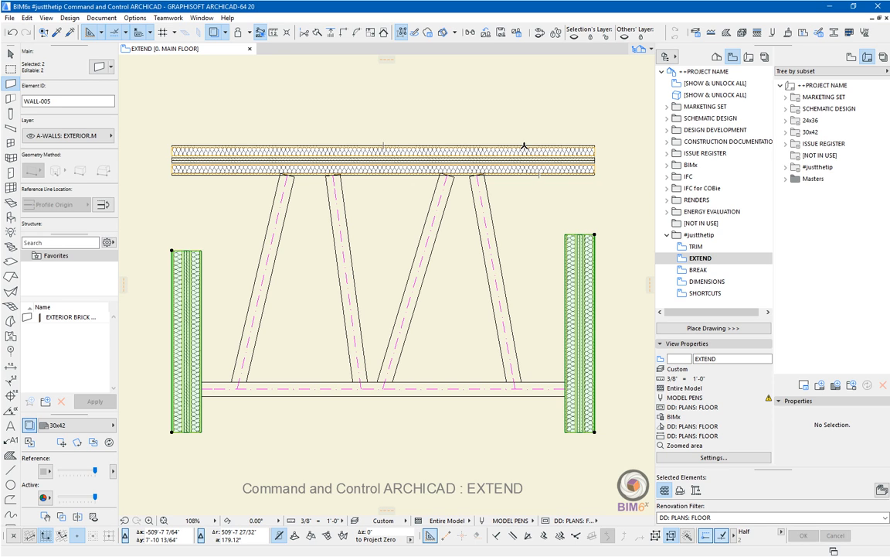
left_click(524, 146, "ctrl")
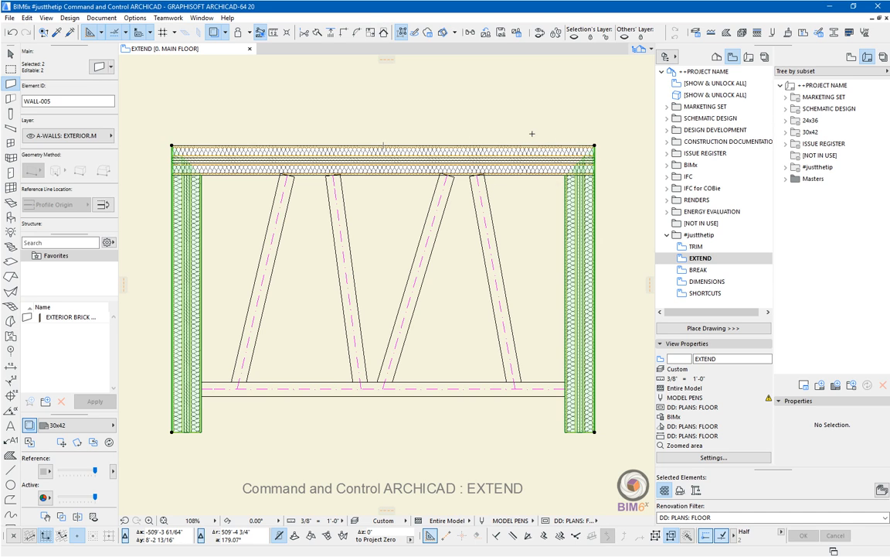
key("Escape")
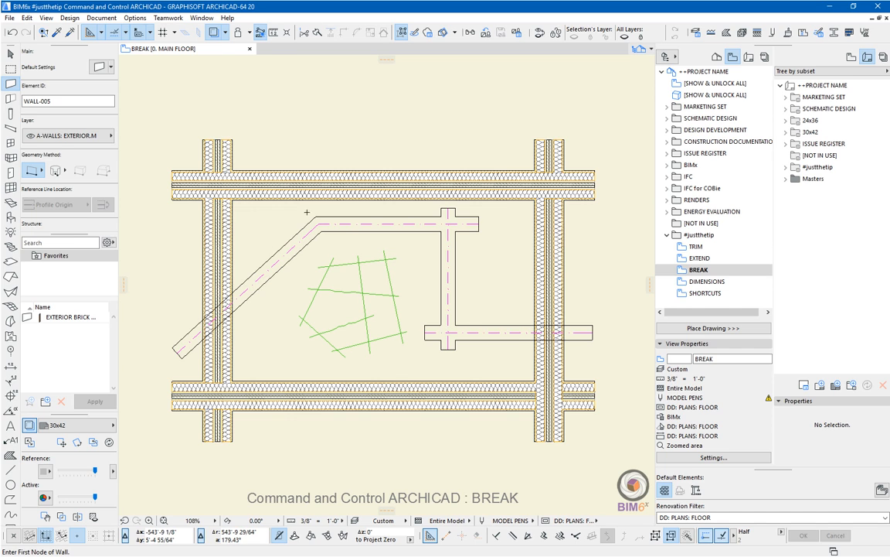
Split the top wall at the inner face of the right wall in the BREAK view.
left_click(347, 199, "shift")
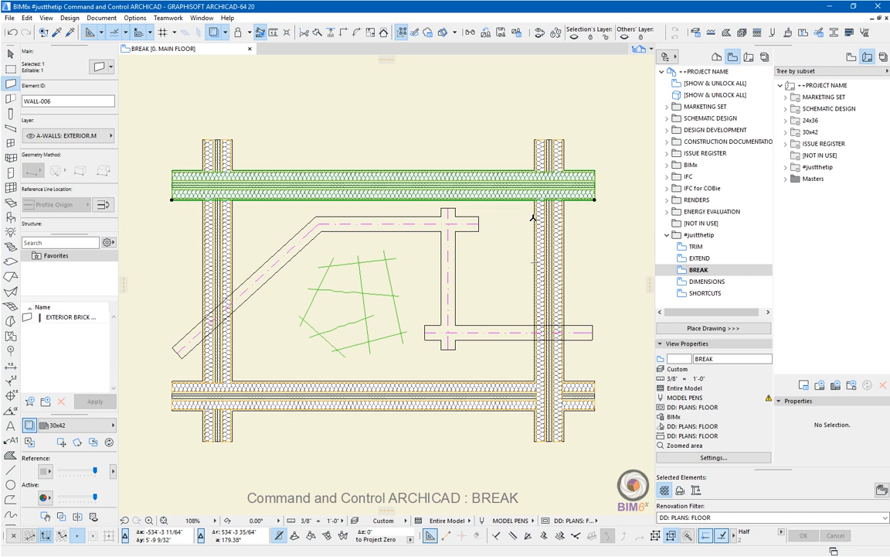
left_click(533, 218)
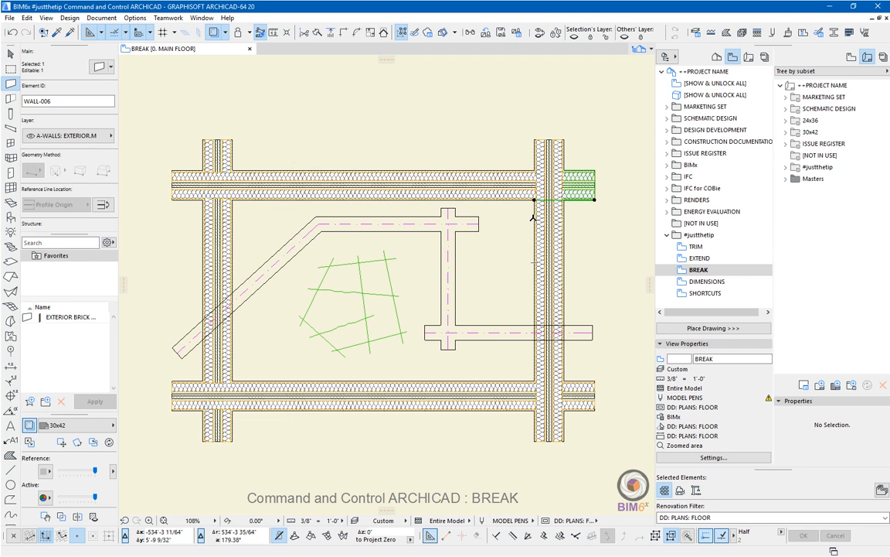
key("Escape")
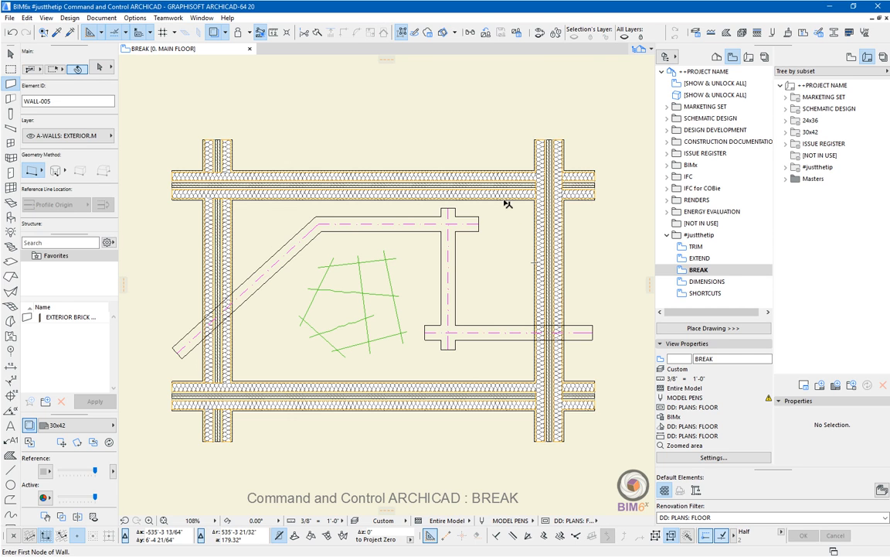
Split the top wall at the inner face of the left wall and deselect it.
left_click(341, 202, "shift")
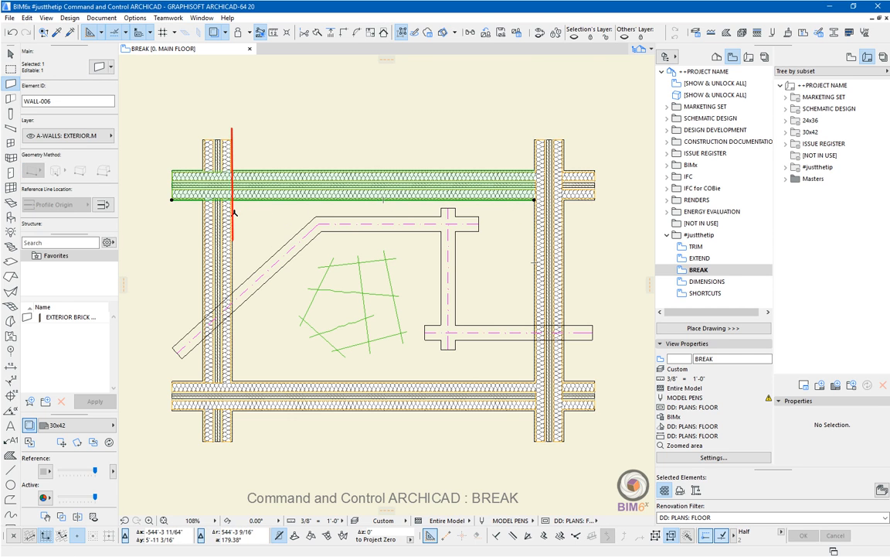
left_click(233, 212)
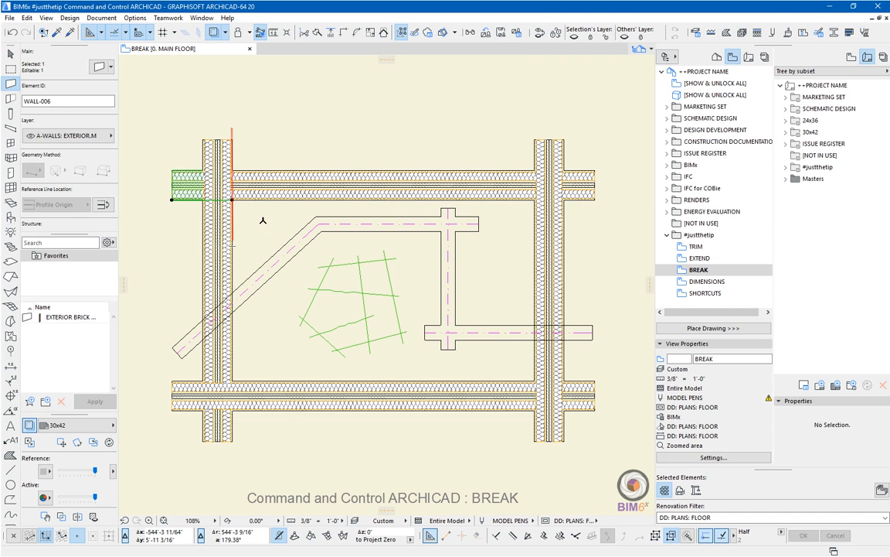
key("Escape")
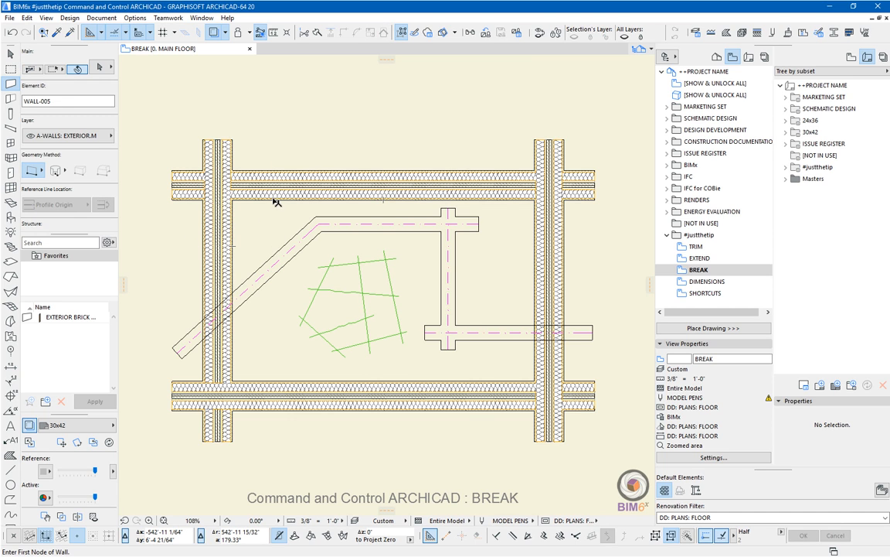
Change the middle piece of the top wall to the composite structure WALL: INTERIOR: FRAMED: 6" STUDS.
left_click(274, 200, "shift")
left_click(272, 197, "shift")
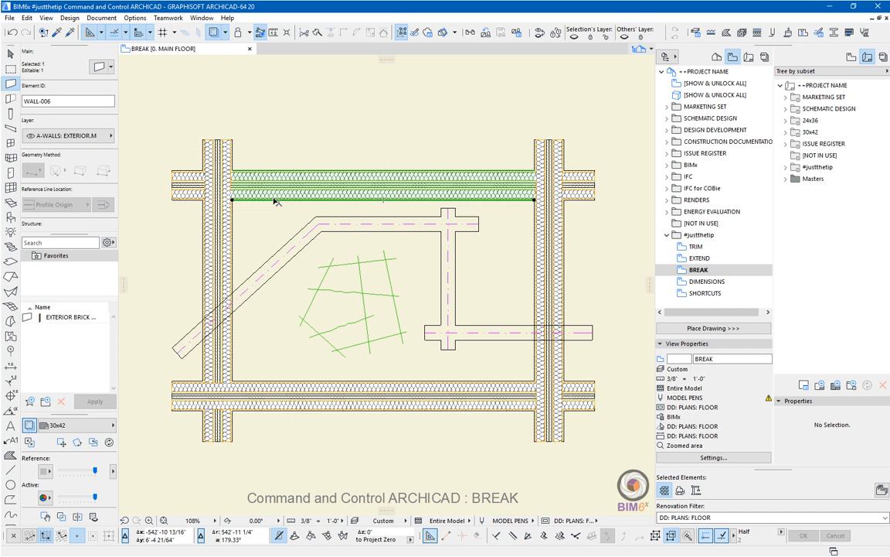
left_click(99, 66)
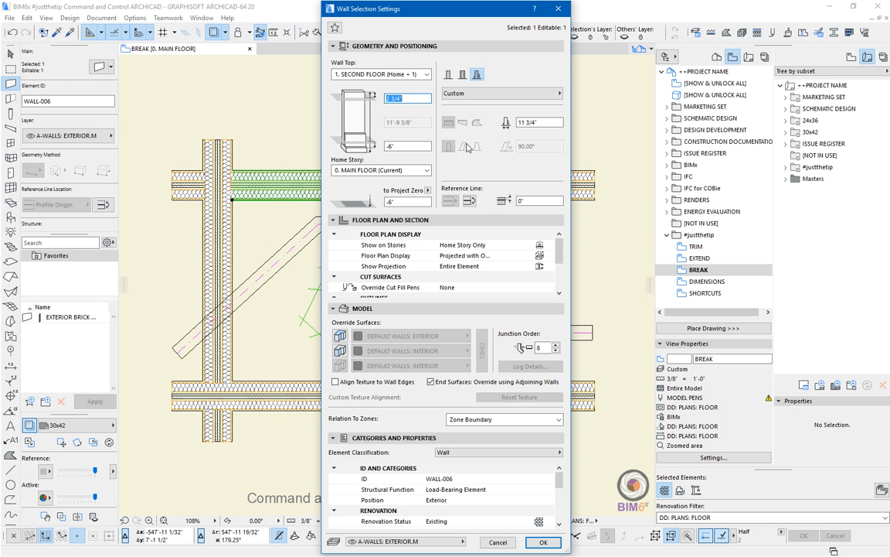
left_click(462, 74)
left_click(464, 92)
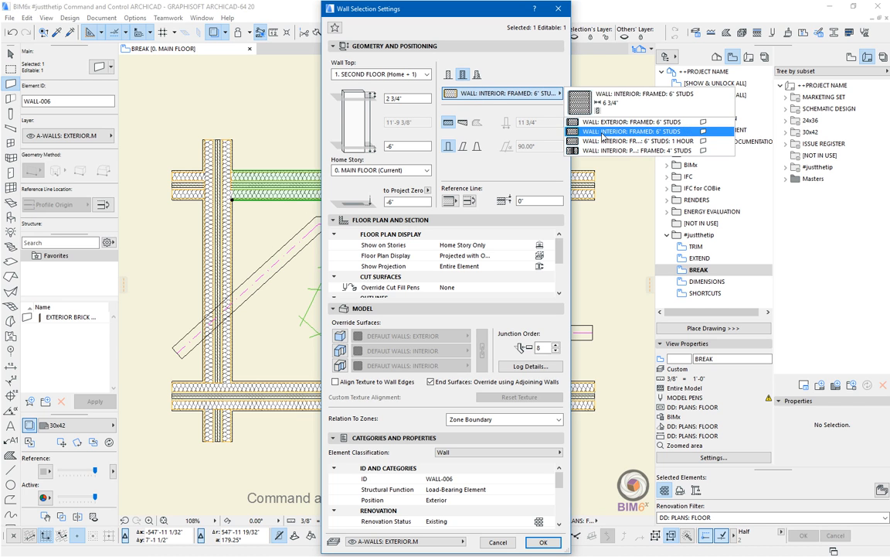
left_click(602, 139)
left_click(498, 541)
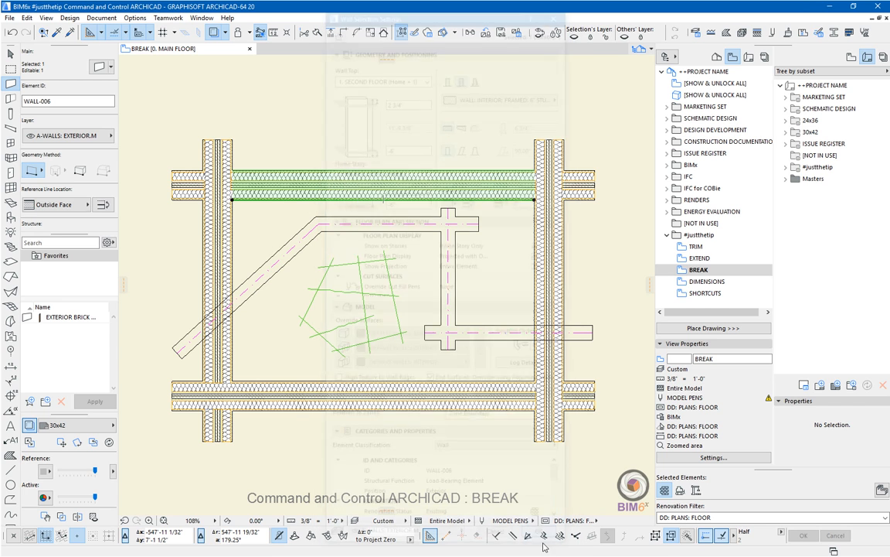
key("Escape")
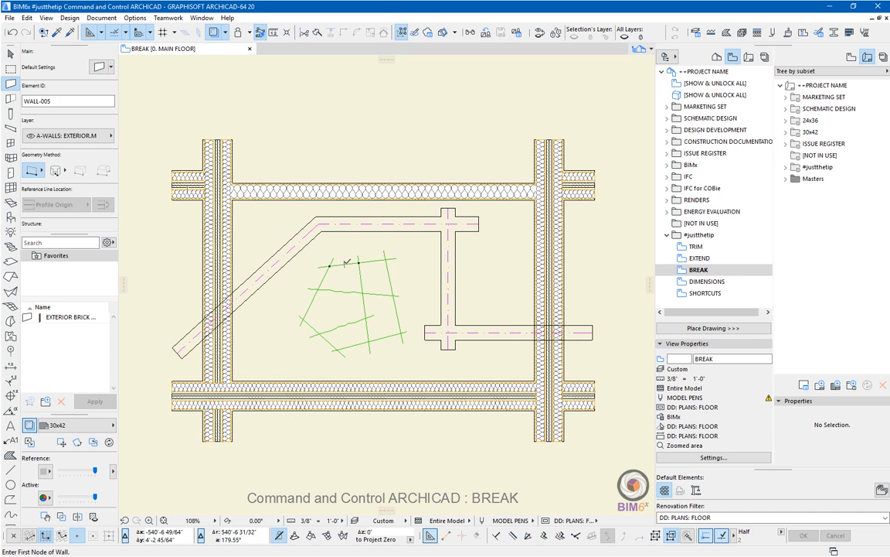
left_click(347, 263, "shift")
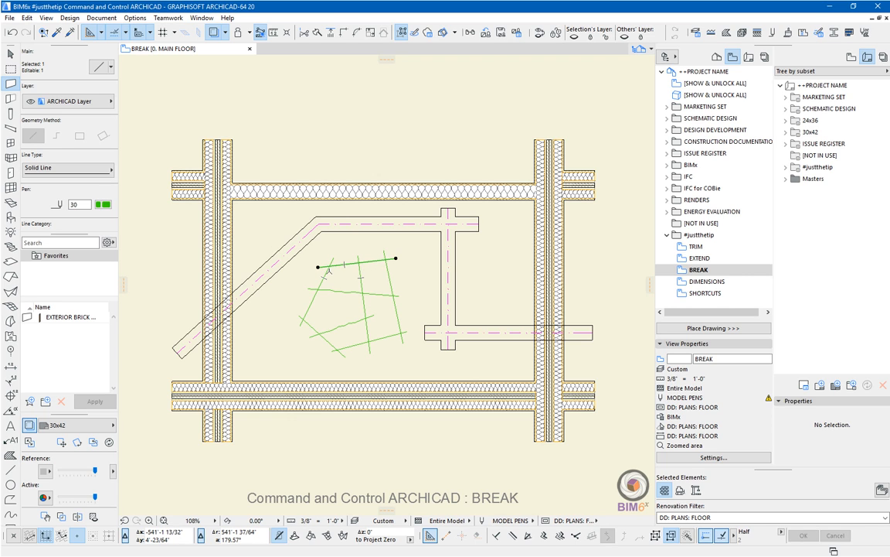
left_click(359, 269)
key("ctrl+z")
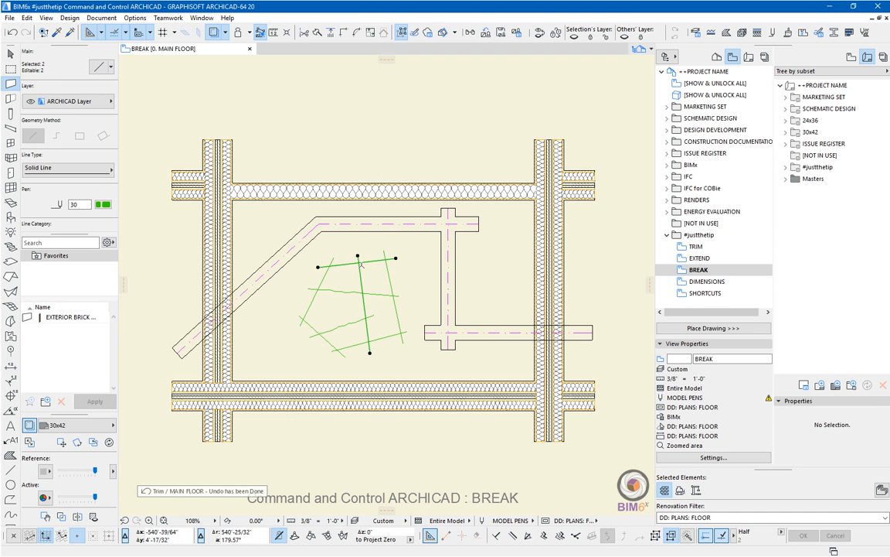
key("Escape")
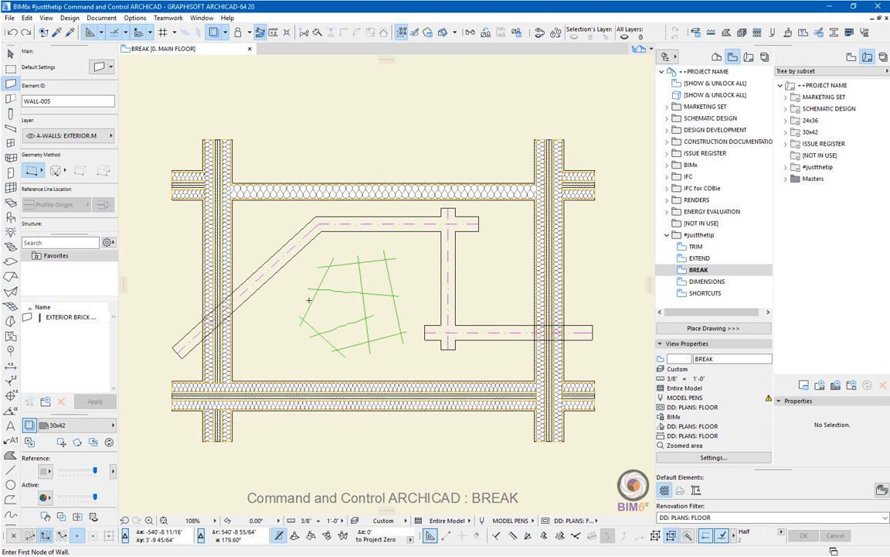
Split the uppermost green line where the two steep lines cross it, using the Line tool's selection, and deselect it.
left_click(11, 468)
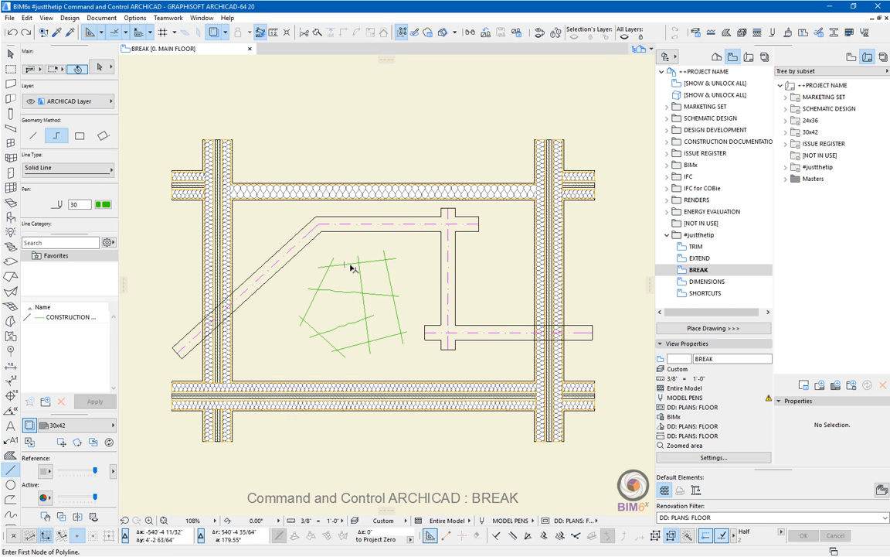
left_click(346, 269, "shift")
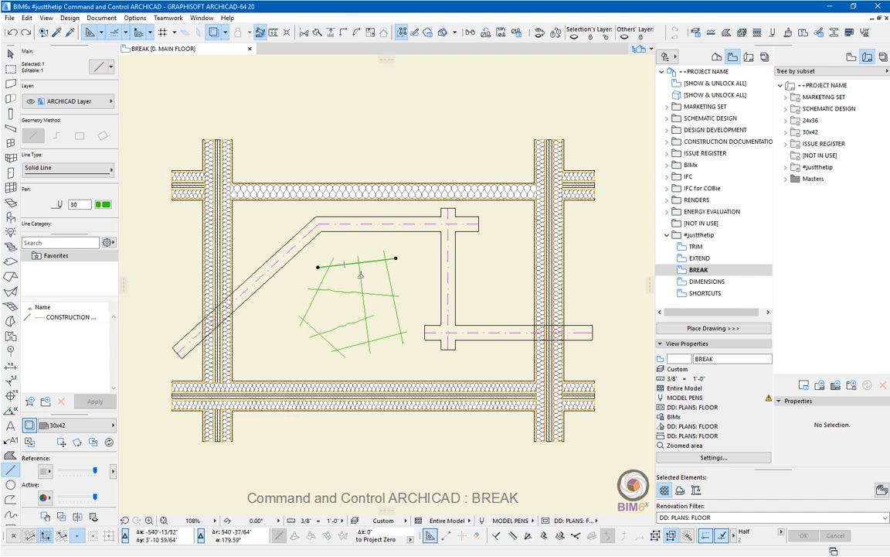
left_click(359, 263)
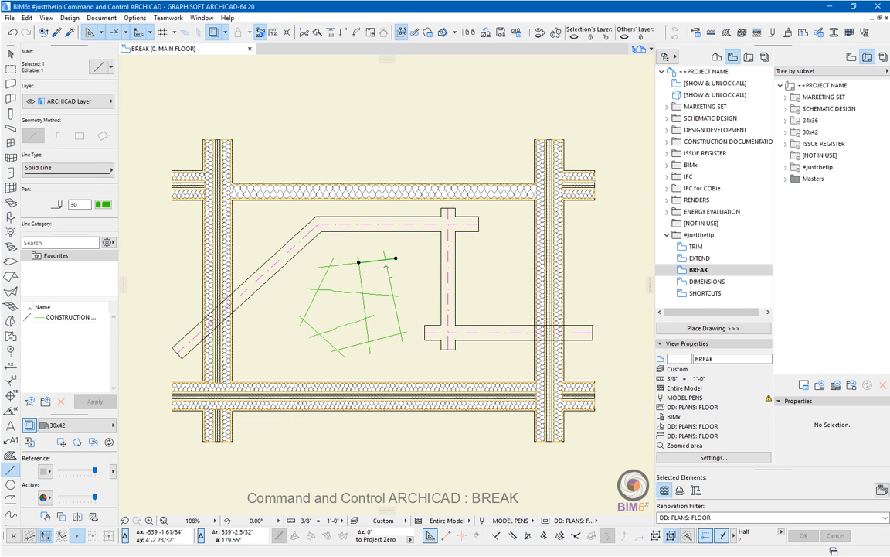
left_click(387, 266)
key("Escape")
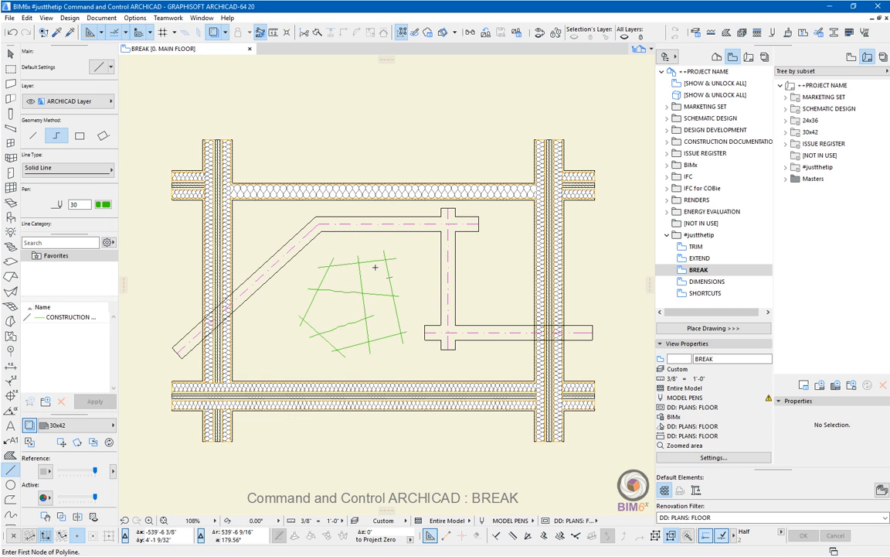
Set the middle piece of the uppermost green line to the Big Zigzag line type and pen 5.
left_click(372, 263, "shift")
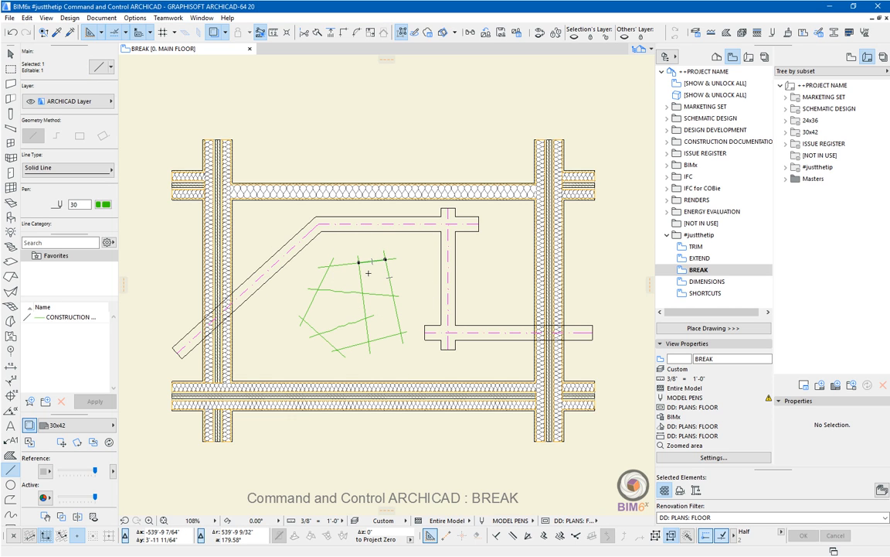
left_click(68, 168)
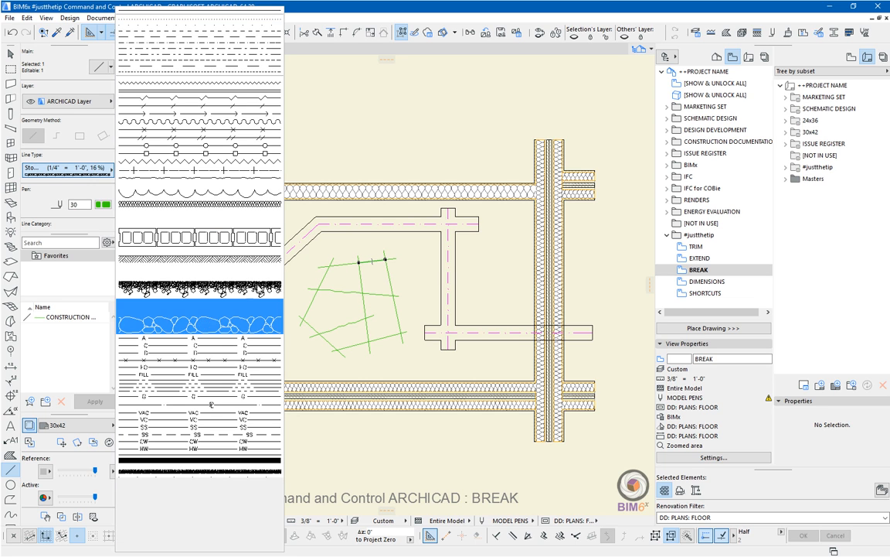
left_click(239, 162)
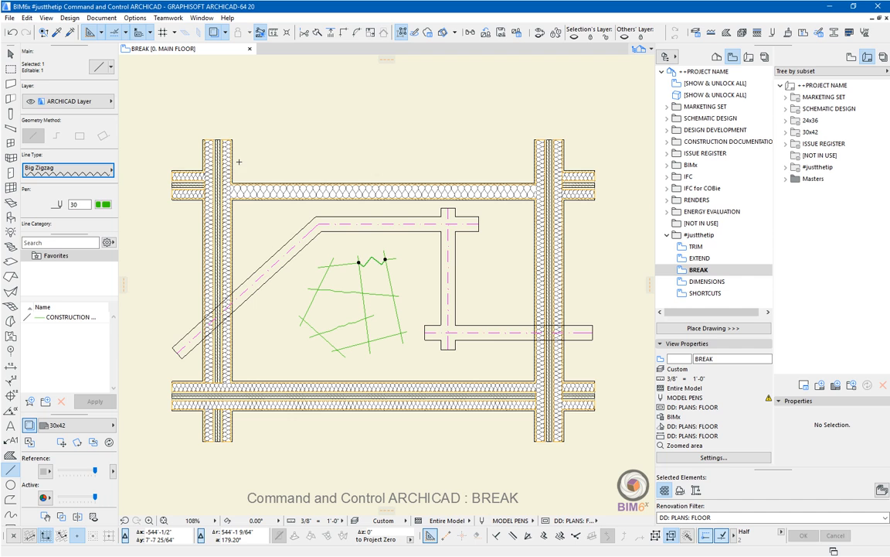
left_click(102, 204)
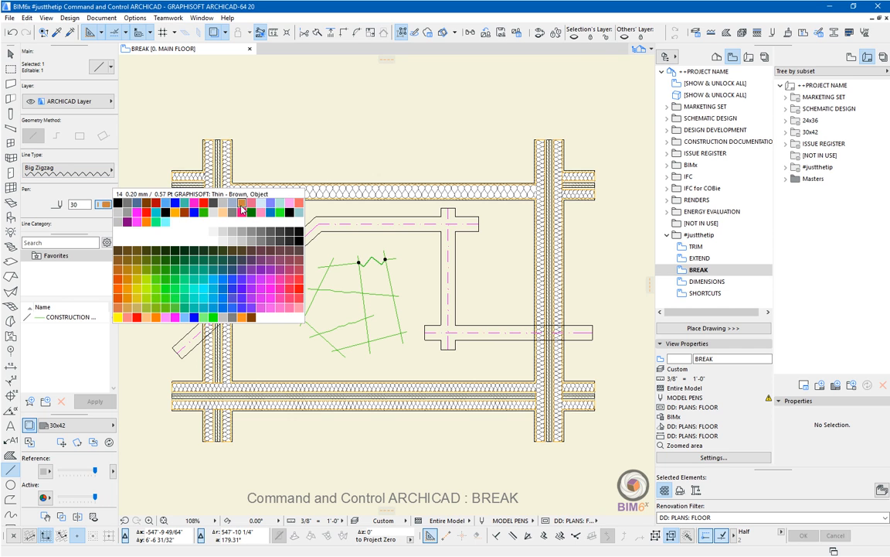
left_click(242, 203)
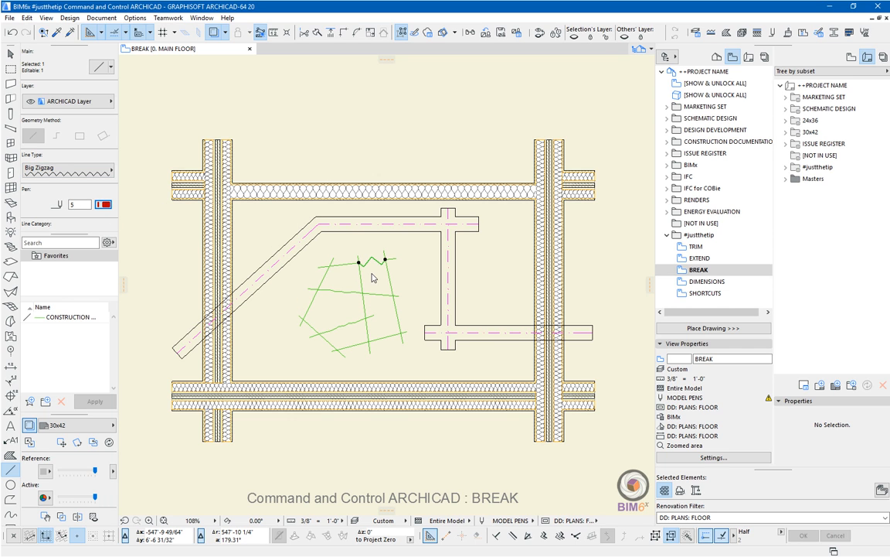
key("Escape")
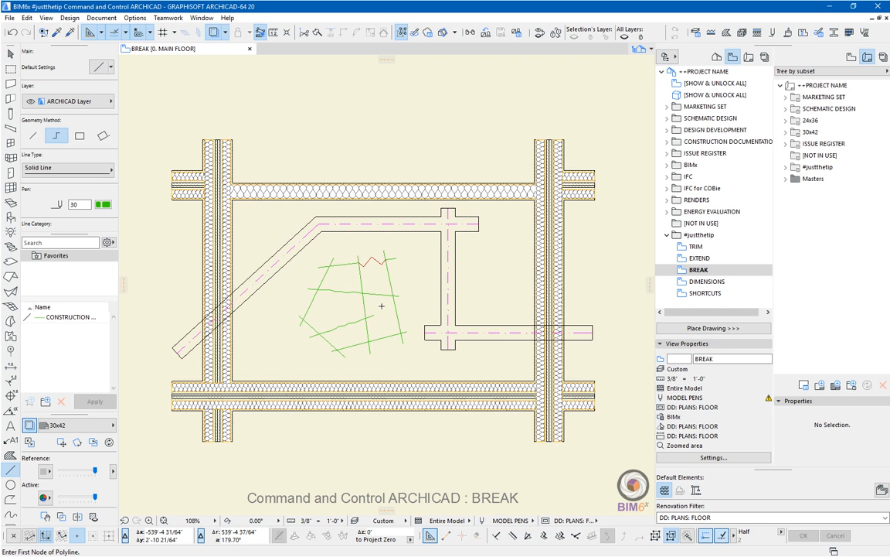
Split the rightmost steep green line where the lowest and uppermost lines cross it.
key("shift")
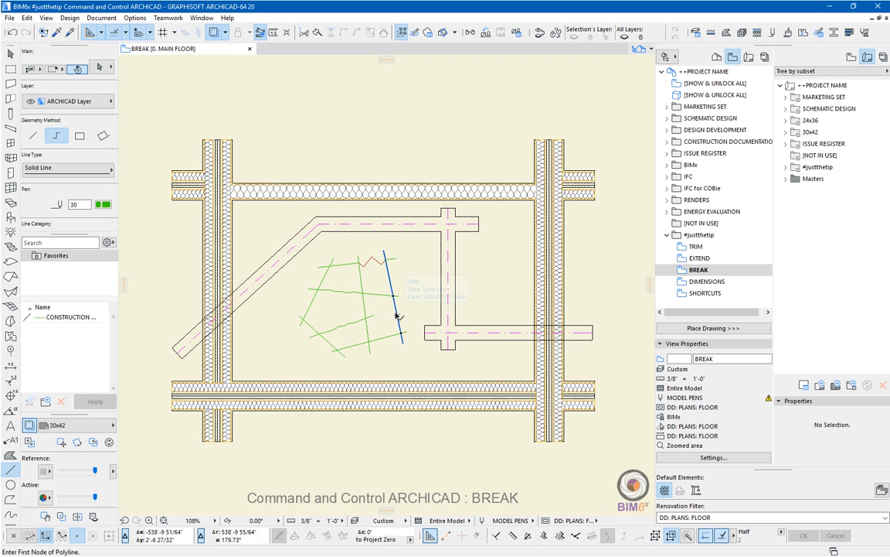
left_click(397, 316, "shift")
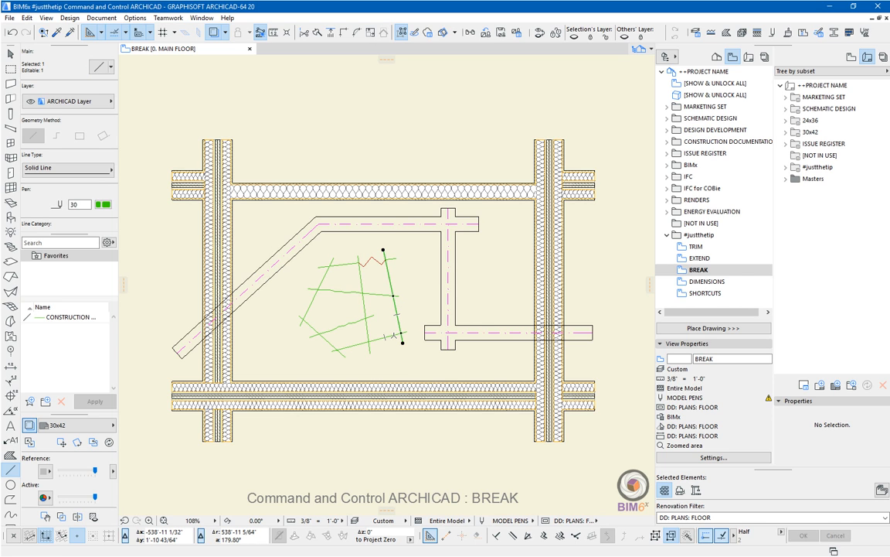
left_click(400, 333)
key("Escape")
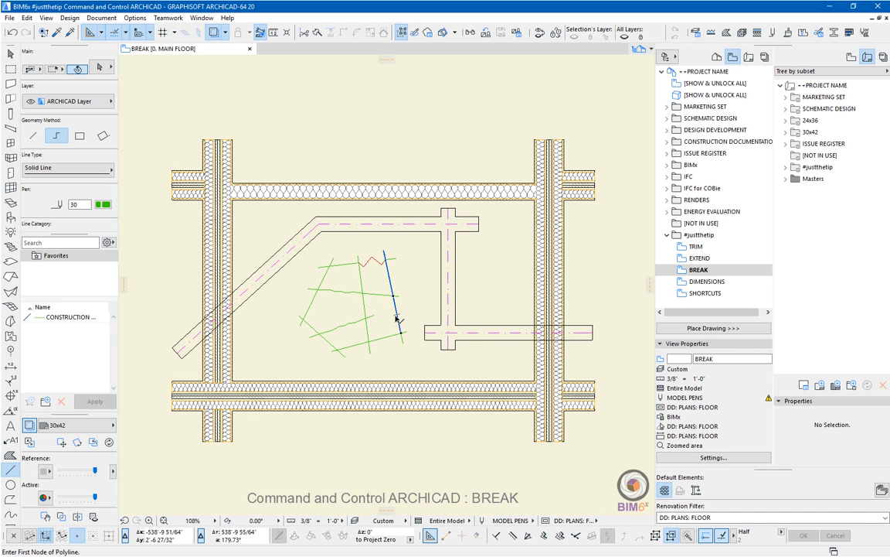
left_click(390, 274, "shift")
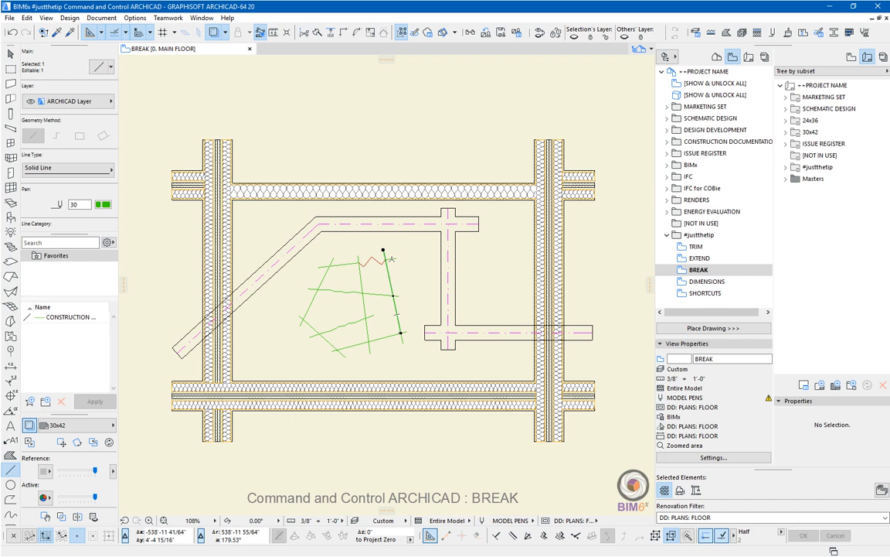
left_click(388, 259)
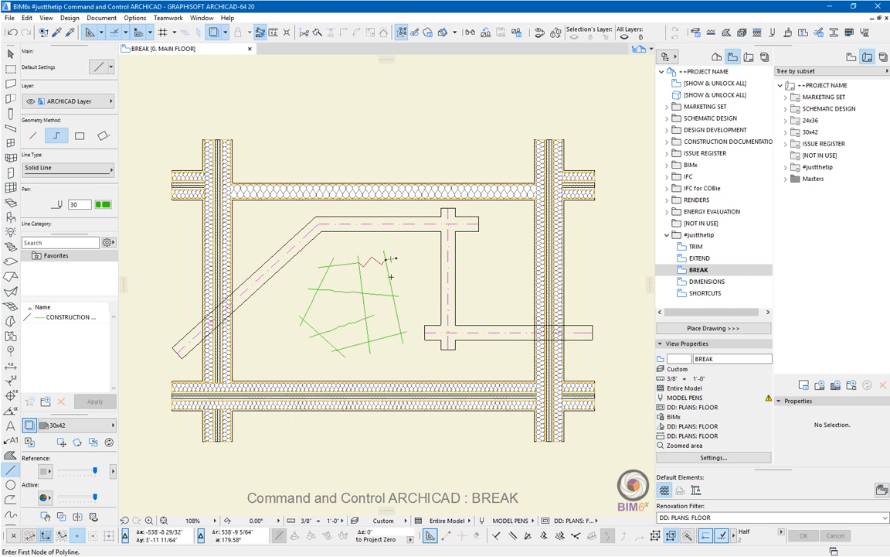
Give the middle piece of the rightmost steep line a brown pen and deselect it.
left_click(386, 272, "shift")
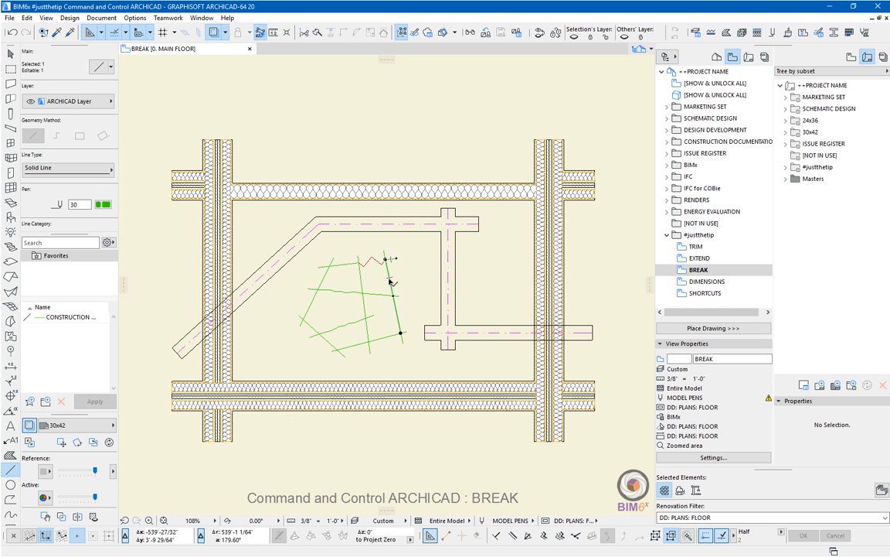
left_click(103, 204)
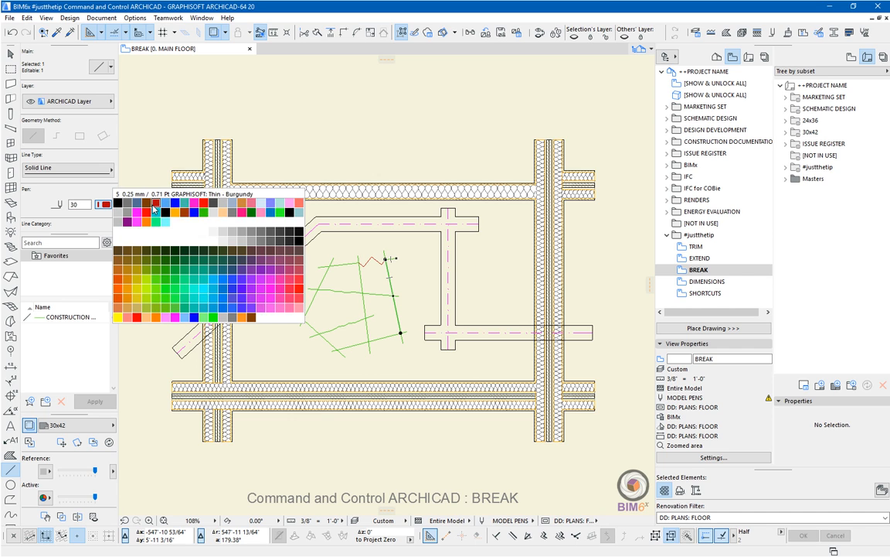
left_click(149, 207)
left_click(405, 274)
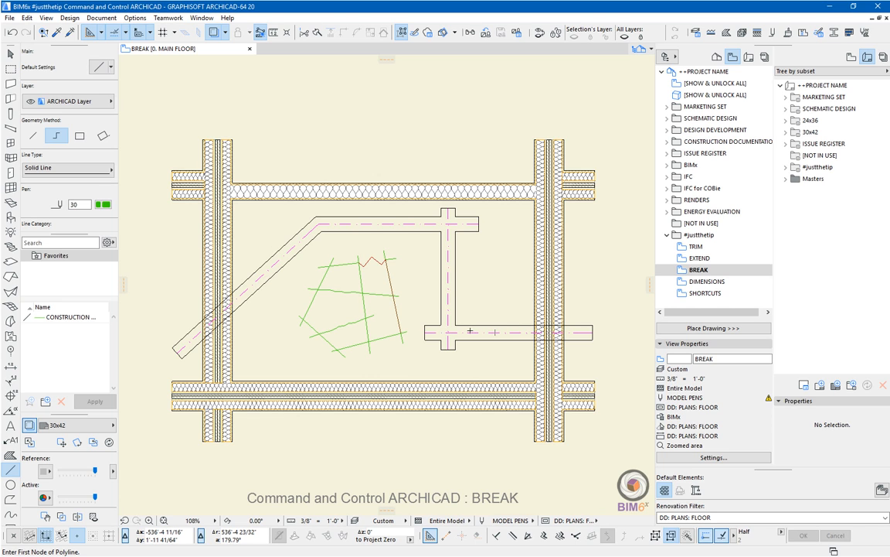
Split the vertical beam at the centre lines of the lower and upper horizontal beams and select its middle piece.
left_click(13, 129)
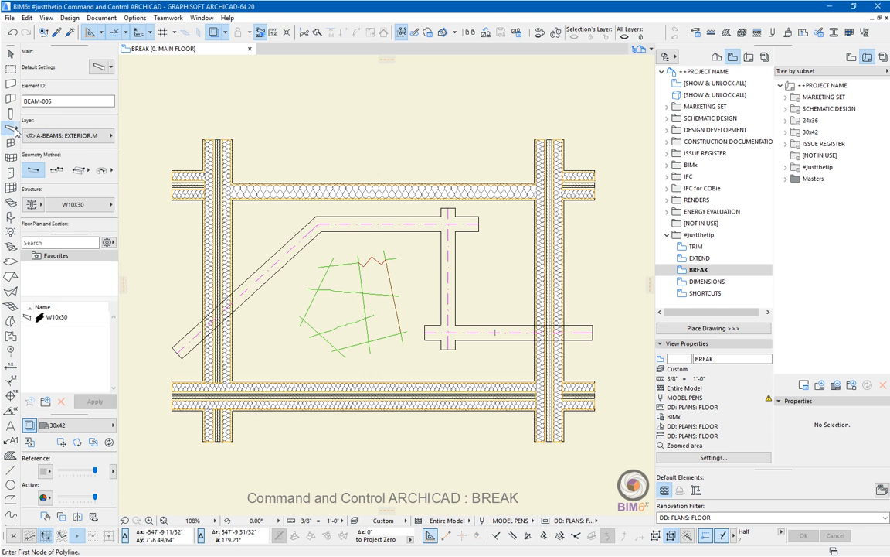
left_click(445, 277, "shift")
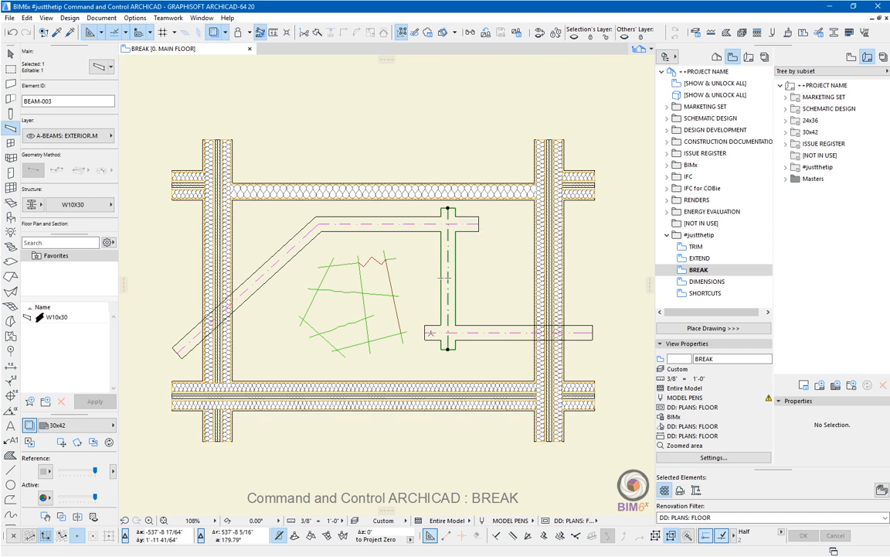
left_click(433, 332)
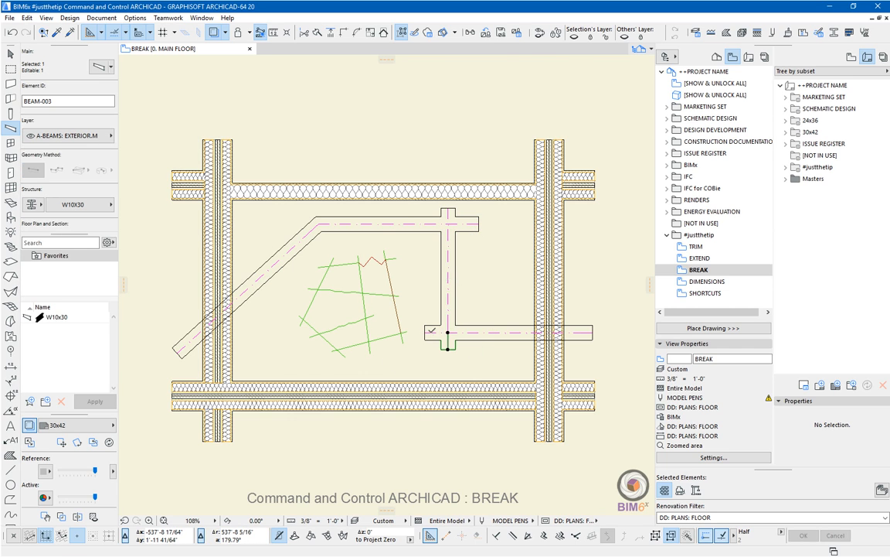
key("Escape")
left_click(452, 276, "shift")
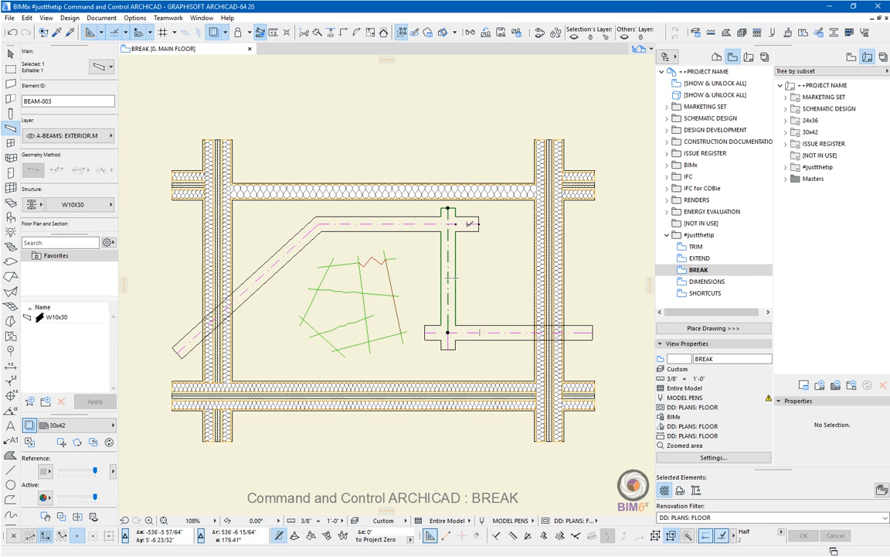
key("Escape")
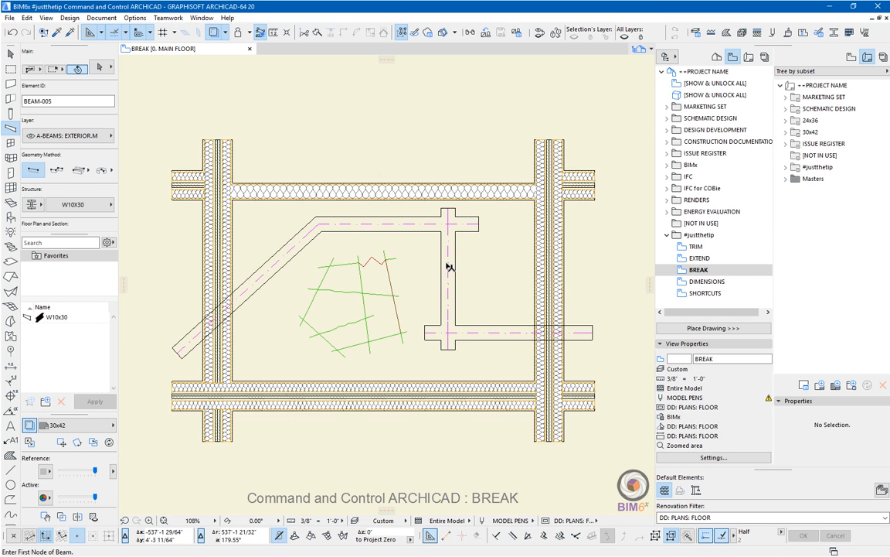
left_click(451, 267, "shift")
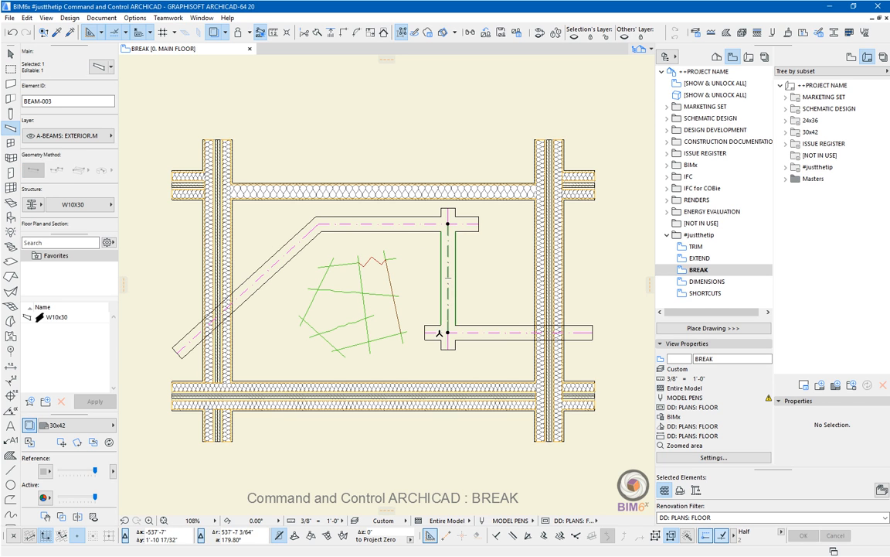
Change the selected middle beam piece to a rectangular section 4" wide and deselect it.
key("ctrl+t")
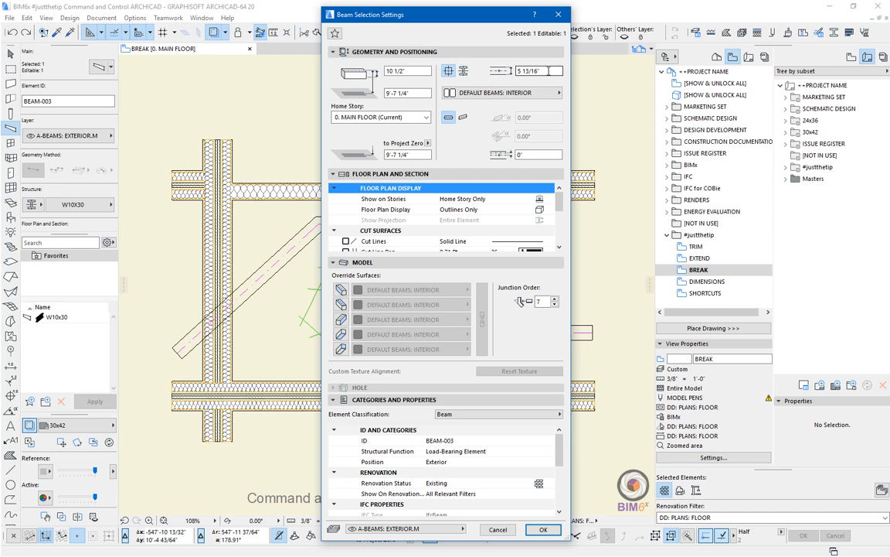
left_click_drag(549, 70, 450, 63)
type("4")
left_click(545, 529)
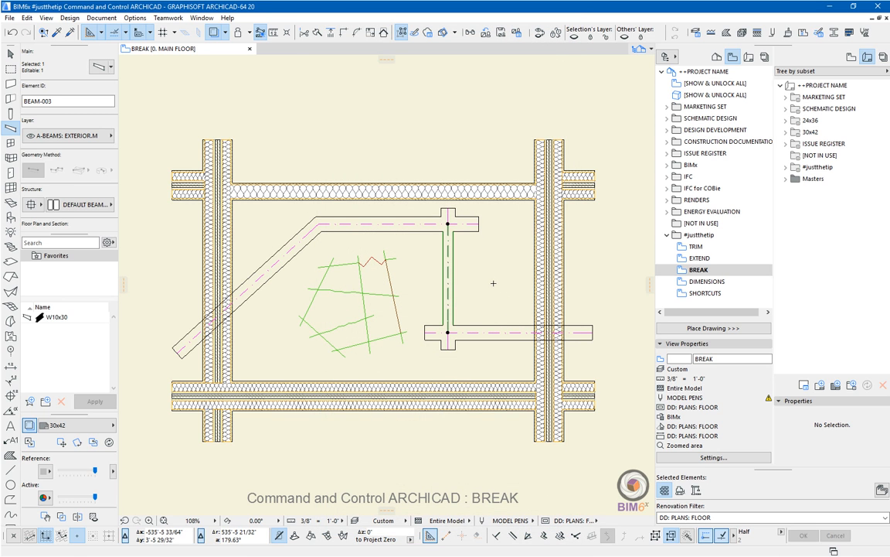
key("Escape")
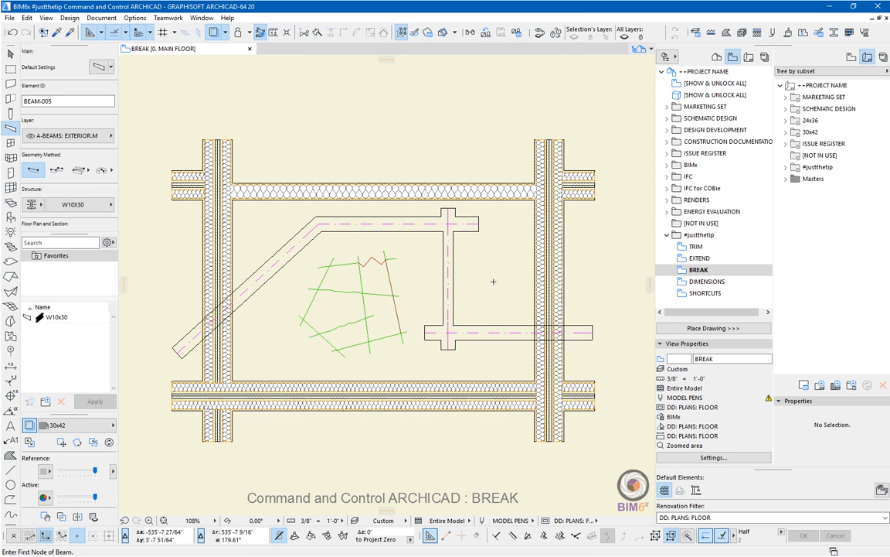
In the DIMENSIONS view, add the vertical wall's lower and upper ends and the lower beam's centre line to the vertical dimension chain.
left_click(701, 283)
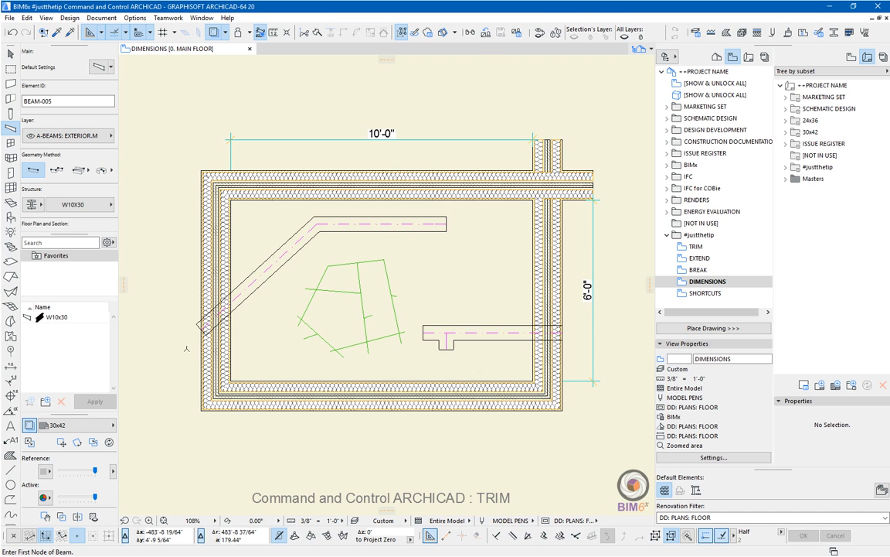
left_click(10, 365)
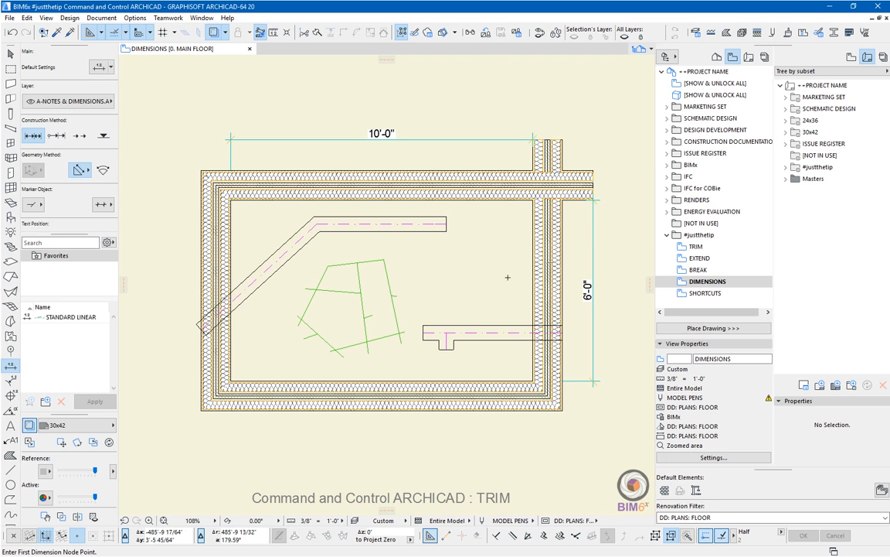
left_click(596, 265, "shift")
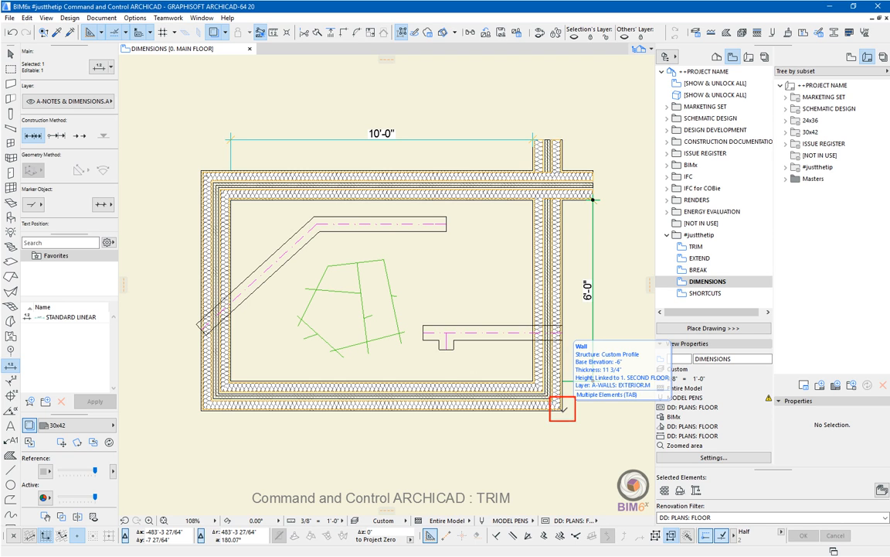
left_click(563, 407)
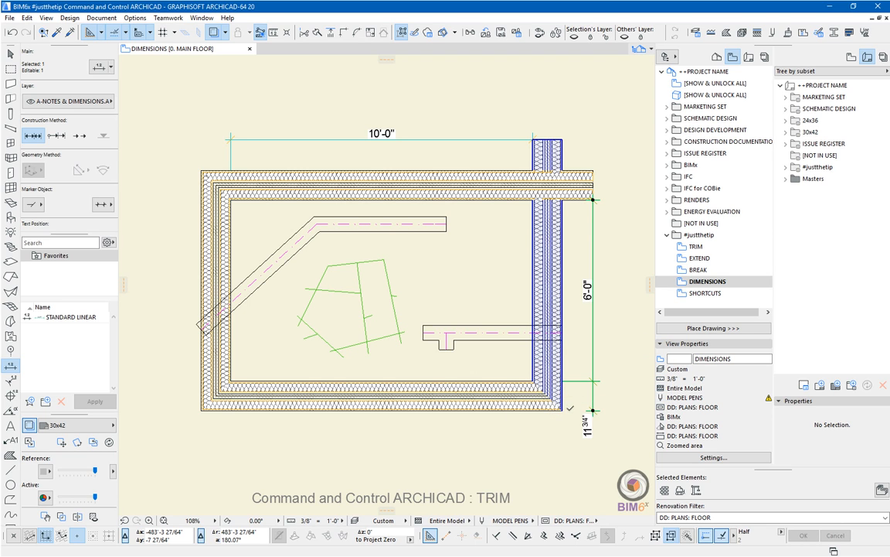
left_click(563, 138)
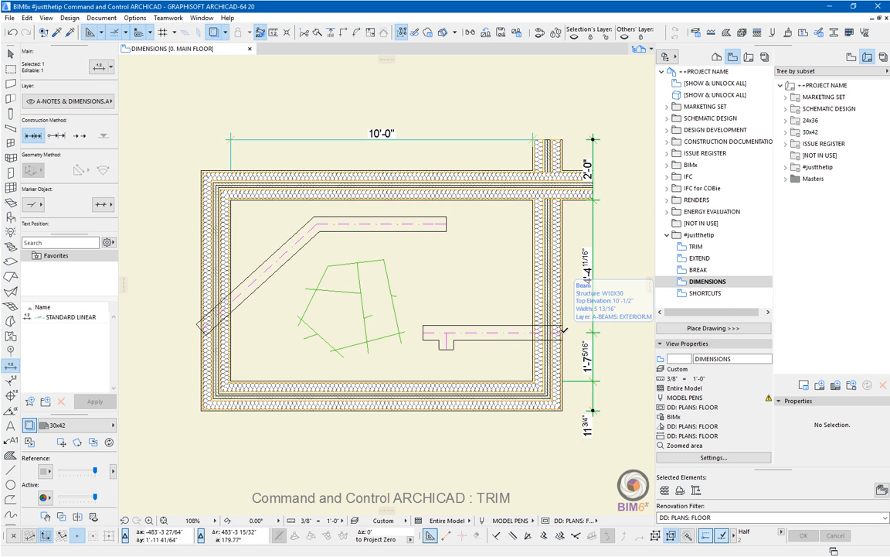
left_click(564, 332)
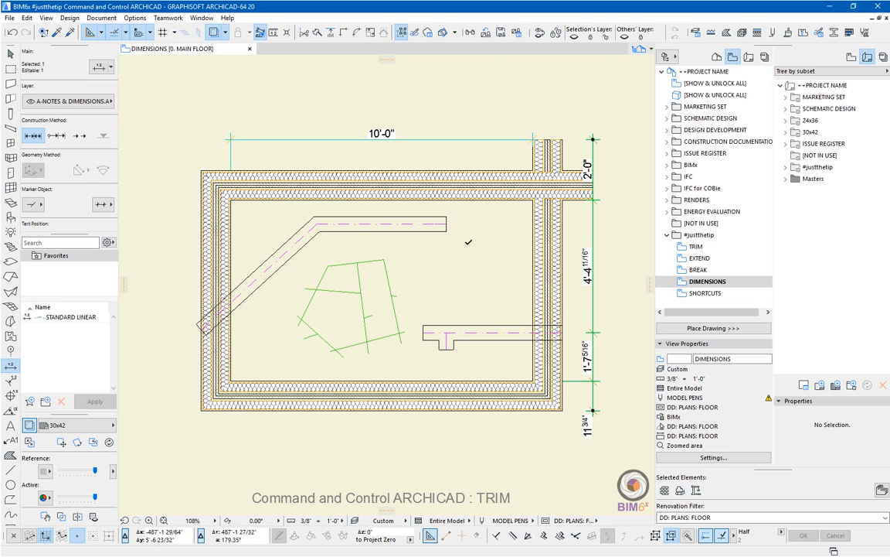
Add the upper beam's end point to the vertical dimension chain, try a free point below the plan, undo it and deselect the chain.
left_click(446, 224, "ctrl")
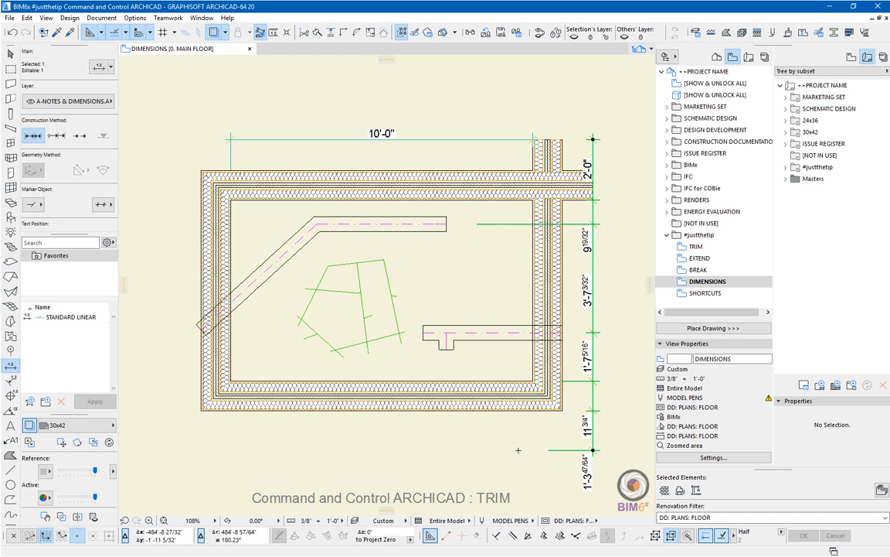
left_click(549, 449, "ctrl")
key("ctrl+z")
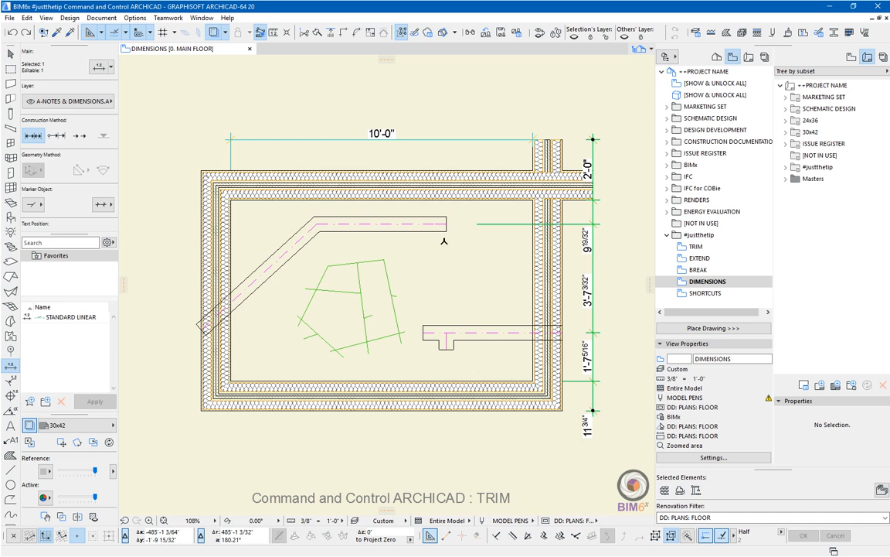
key("Escape")
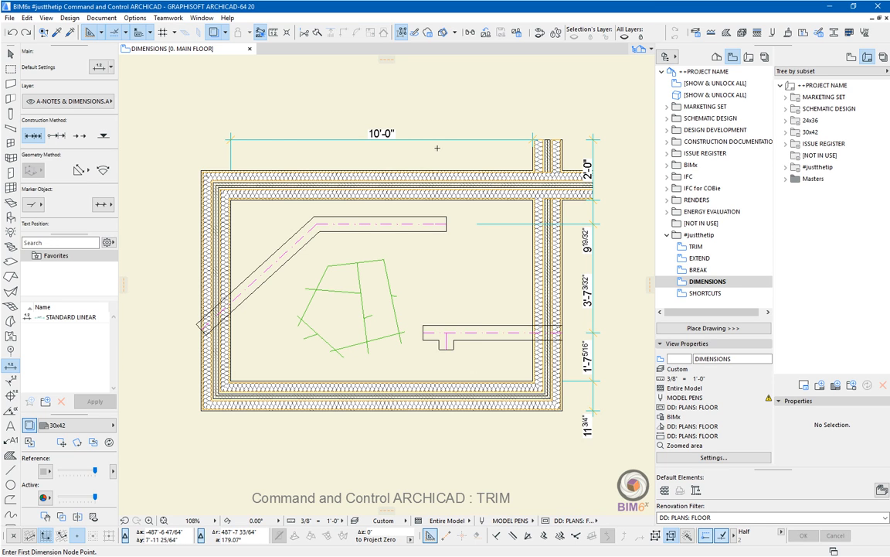
Add the upper beam's bend and end points to the horizontal dimension chain above the plan and deselect it.
left_click(443, 141, "shift")
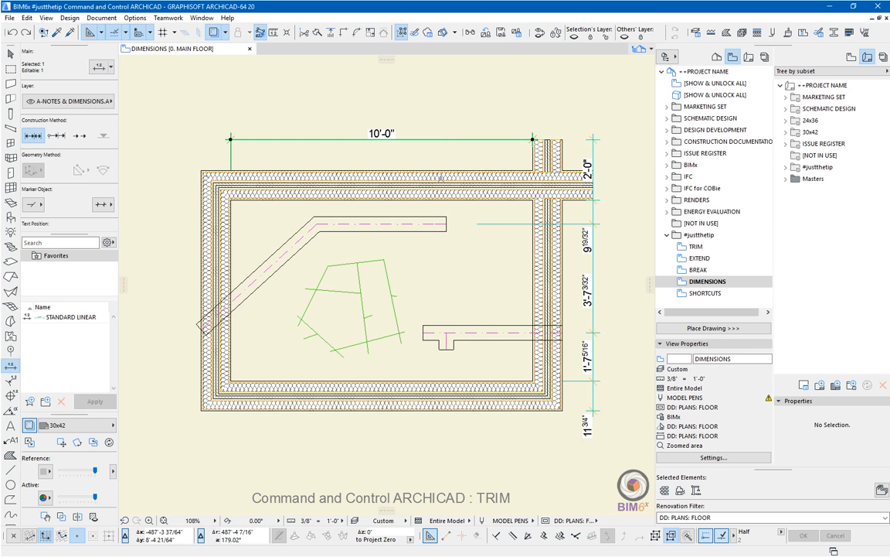
left_click(318, 223, "ctrl")
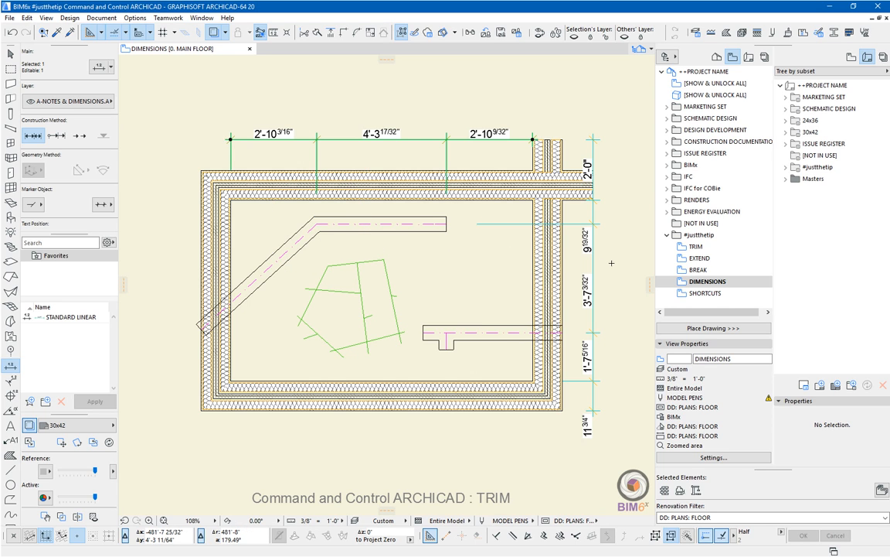
key("Escape")
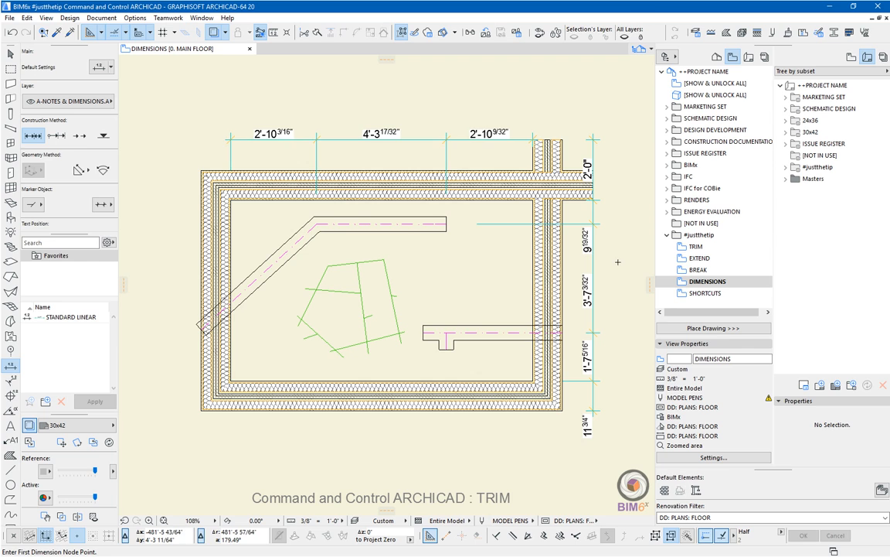
Open the SHORTCUTS view, select every element on the story with the Marquee tool active, and clear the selection.
left_click(706, 293)
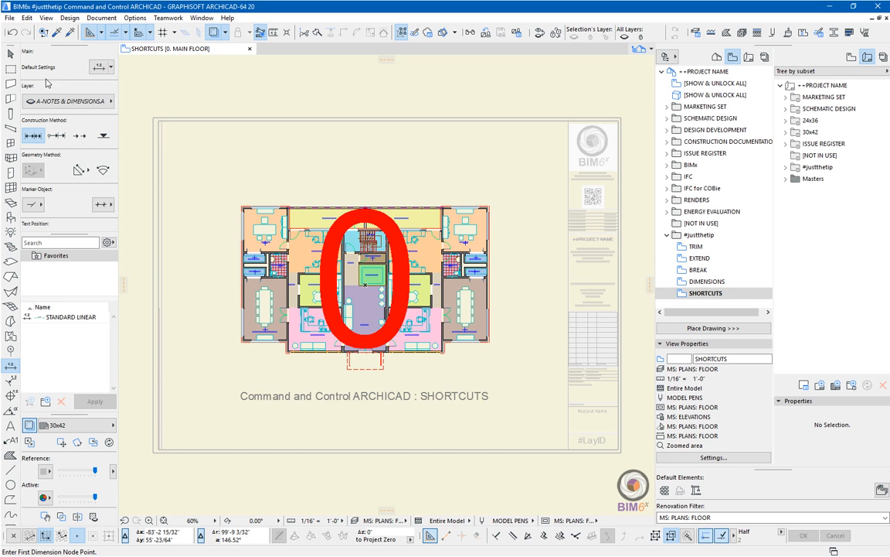
left_click(13, 68)
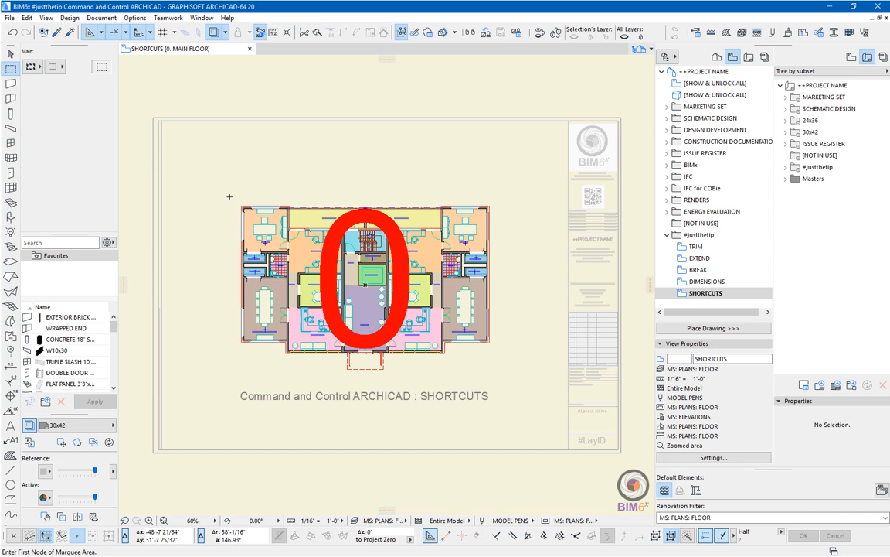
key("ctrl+a")
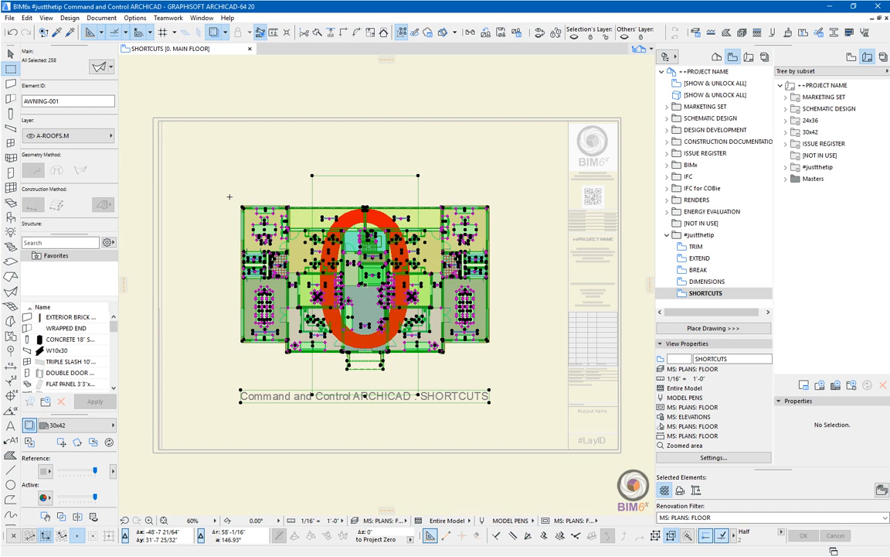
key("Escape")
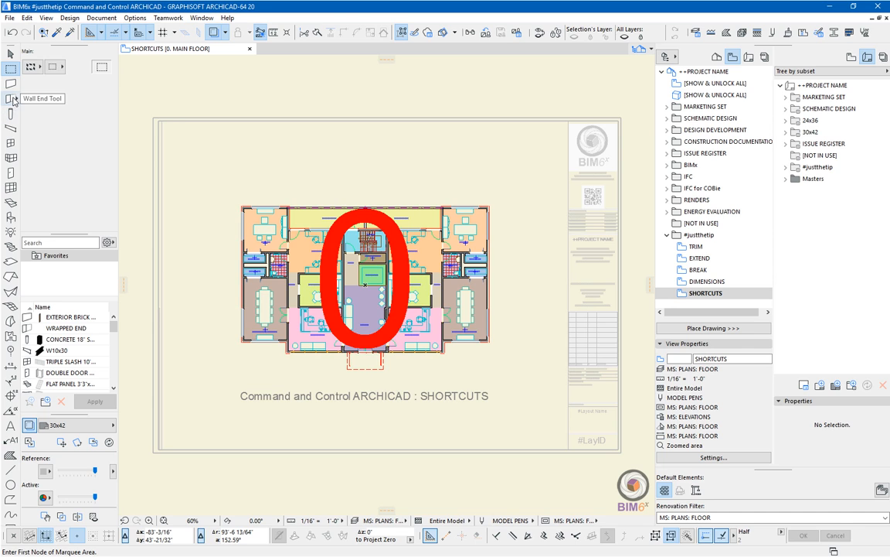
Select all windows on the main floor using the Window tool and clear the selection.
left_click(11, 142)
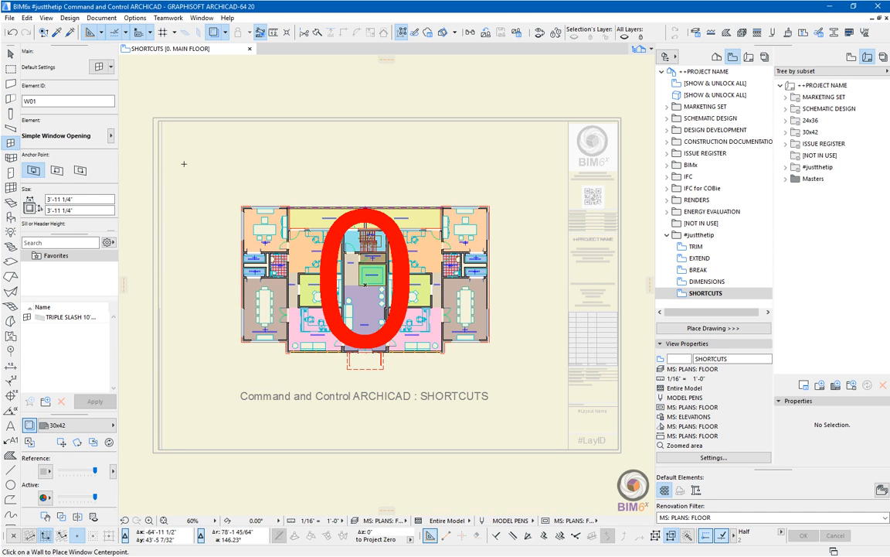
key("ctrl+a")
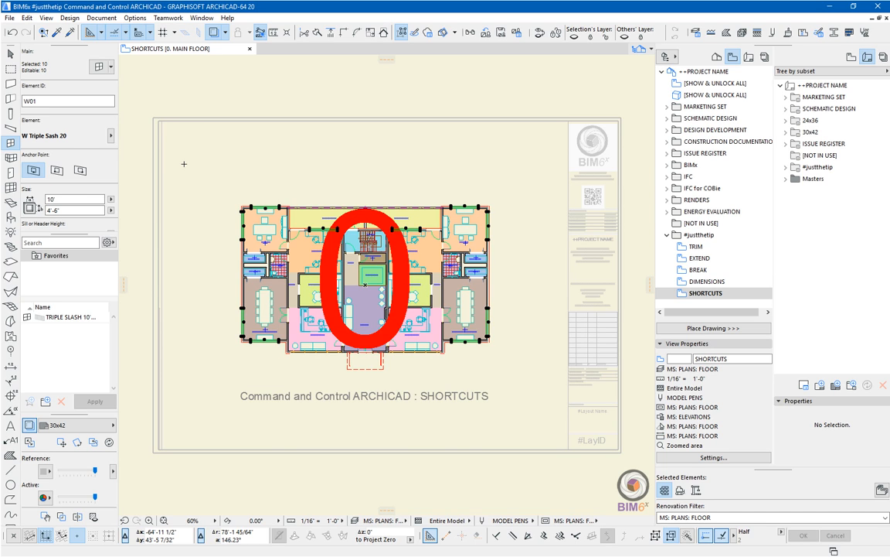
key("Escape")
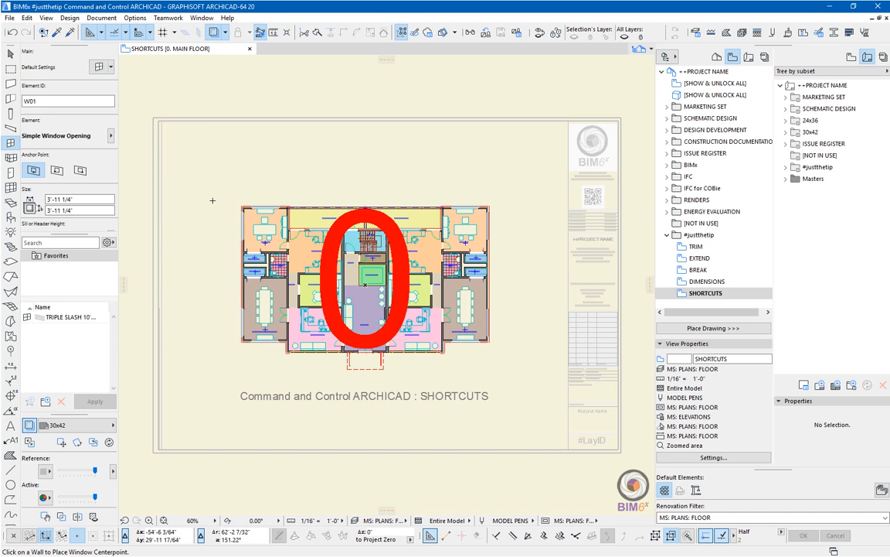
Draw a marquee around the building's upper-left rooms, select all objects inside it, and clear the selection and the marquee.
left_click(11, 69)
left_click(227, 194)
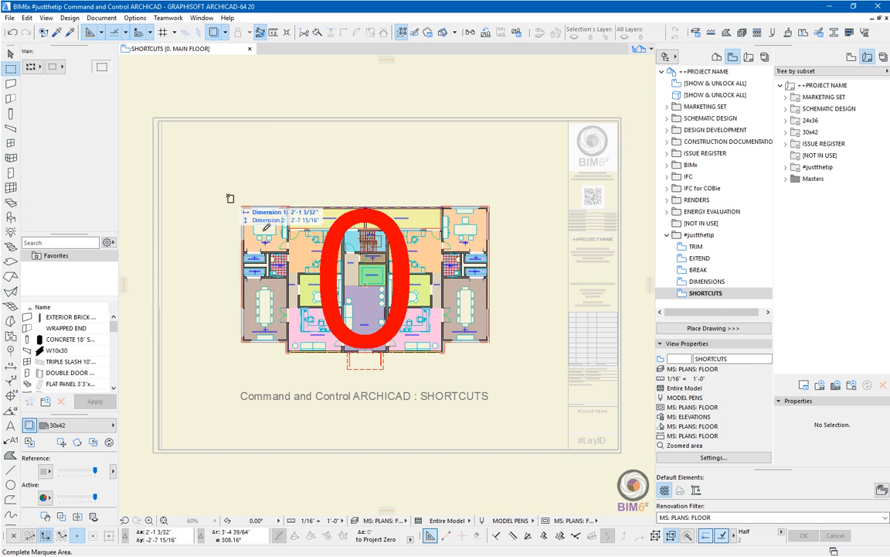
left_click(300, 269)
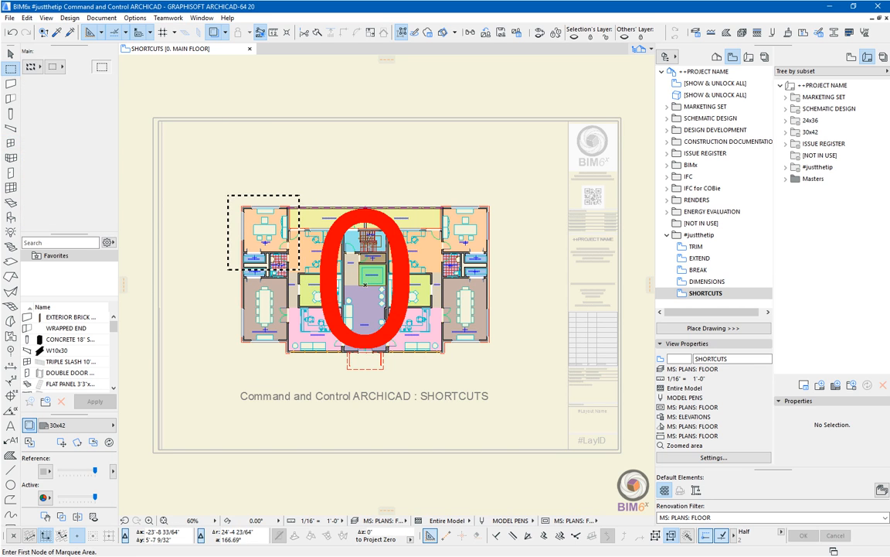
left_click(10, 217)
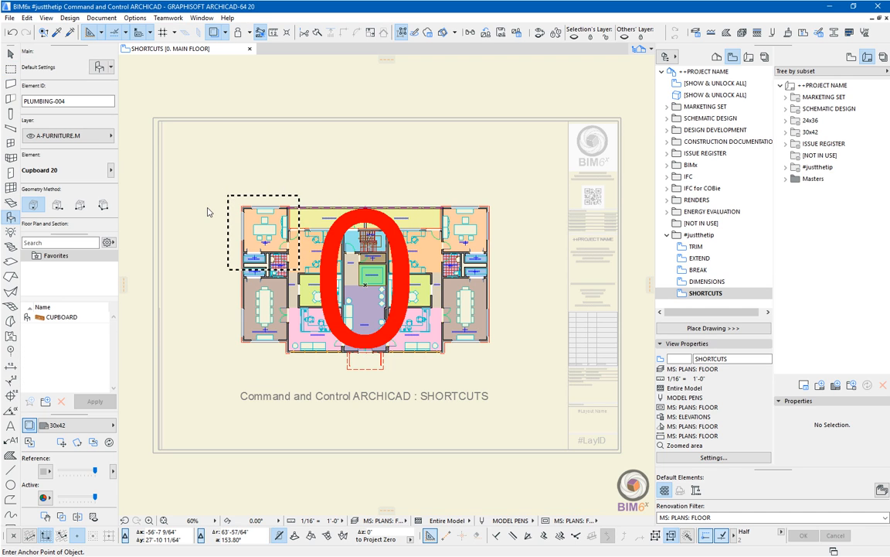
key("ctrl+a")
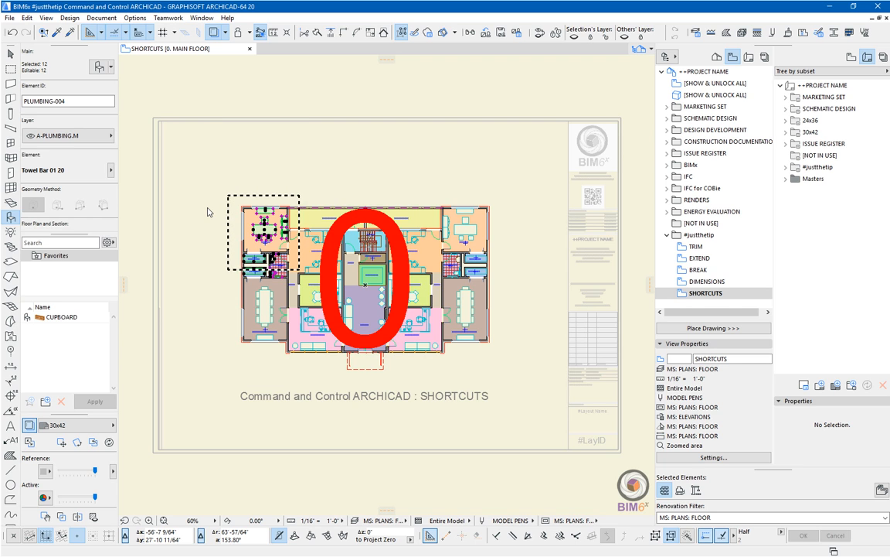
key("Escape")
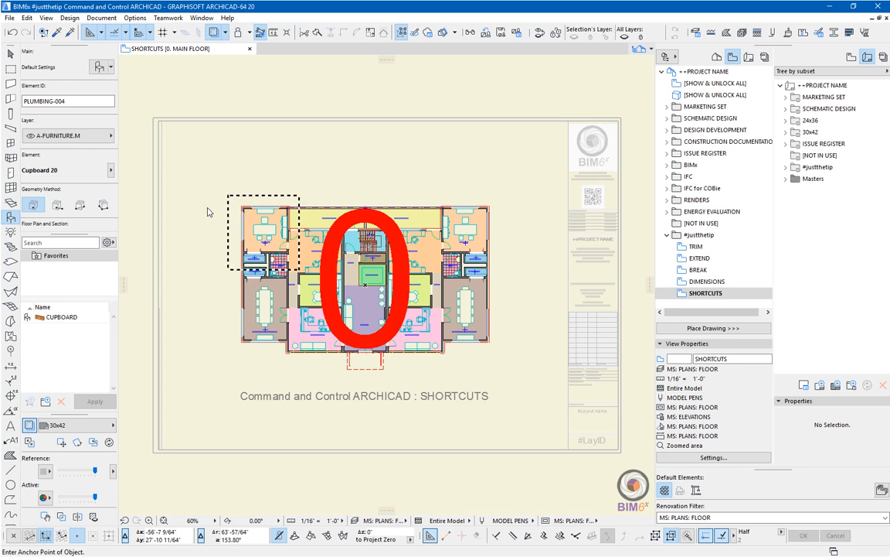
key("Escape")
Draw three separate slanted exterior walls above the building and undo them.
left_click(11, 84)
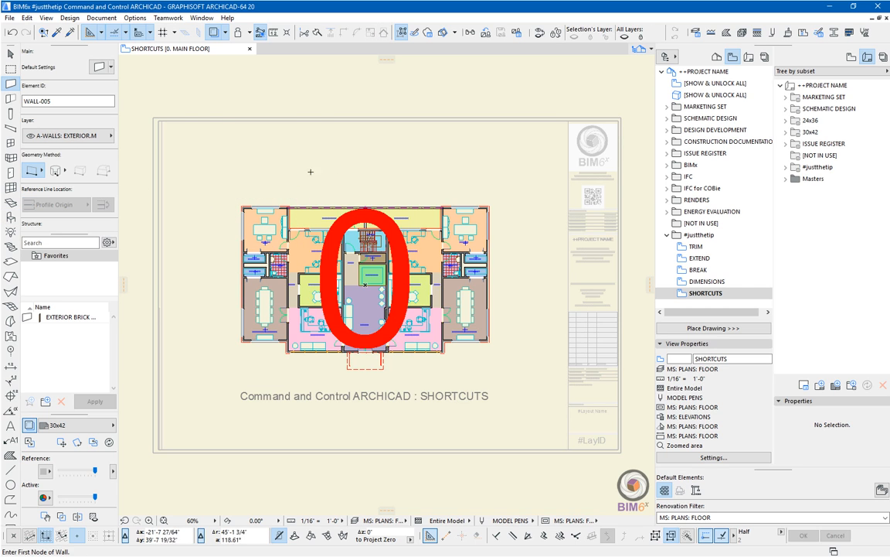
left_click(308, 175)
left_click(378, 150)
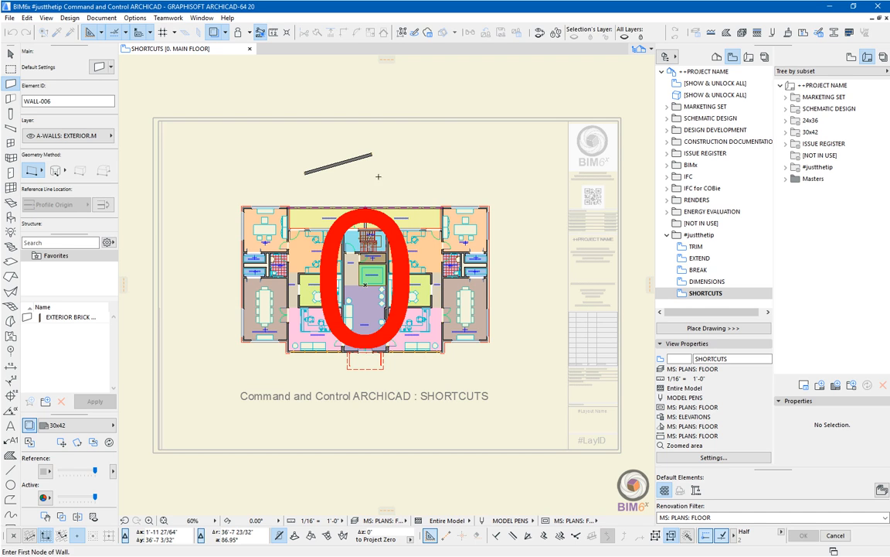
left_click(370, 183)
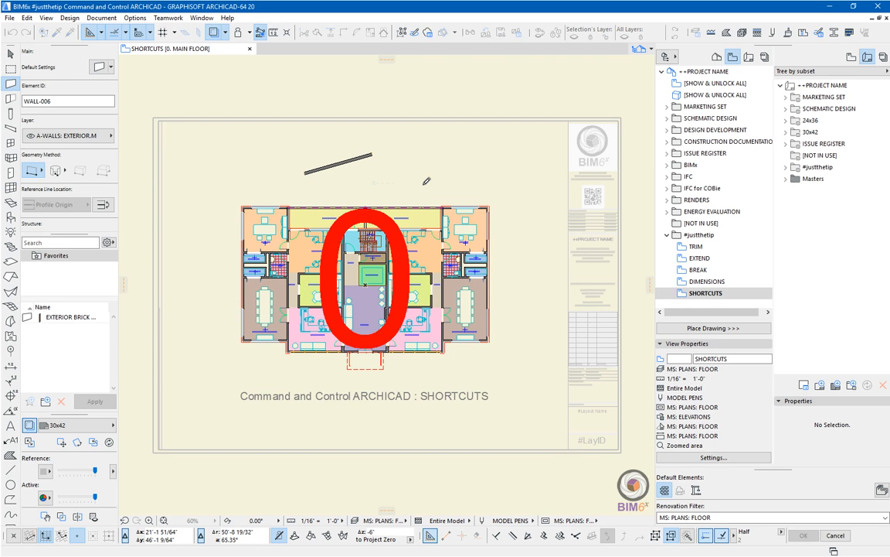
left_click(424, 157)
left_click(423, 184)
left_click(480, 159)
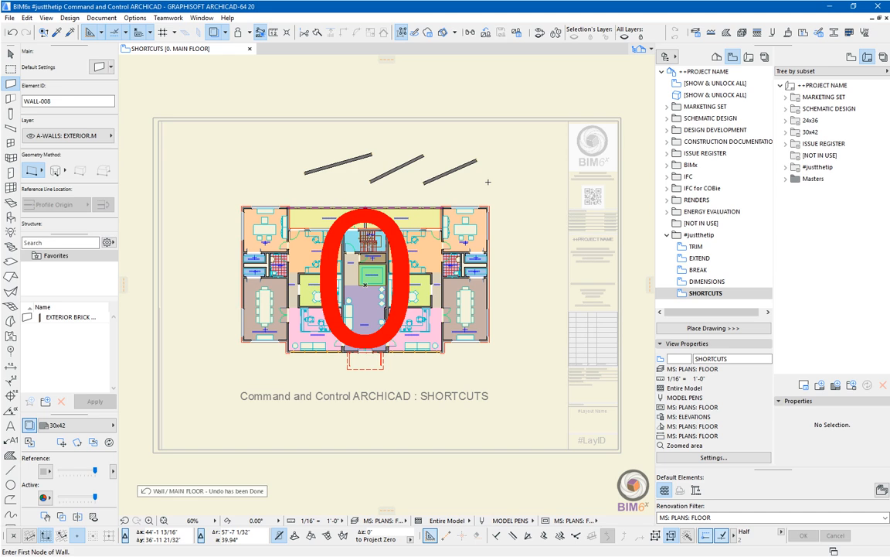
key("ctrl+z")
key("ctrl+z")
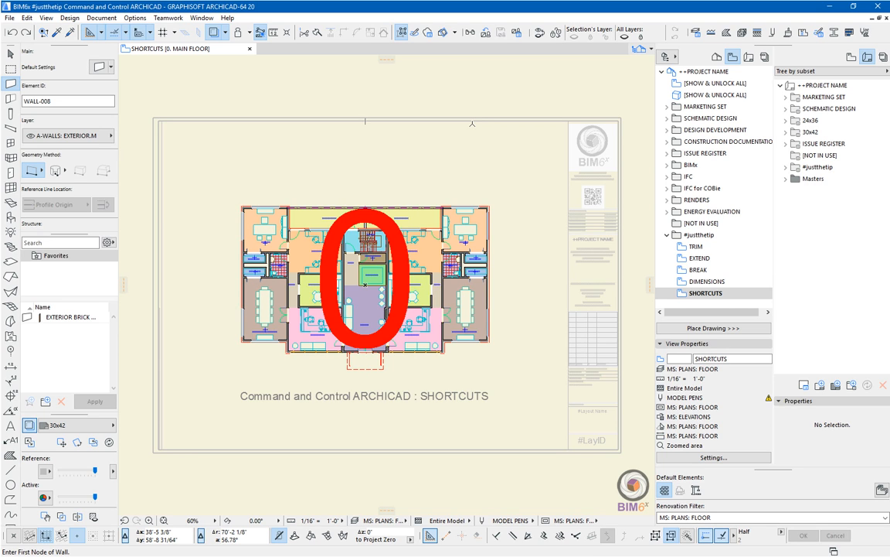
Go up story by story from the main floor through the second and third floors to the roof.
key("ctrl+Up")
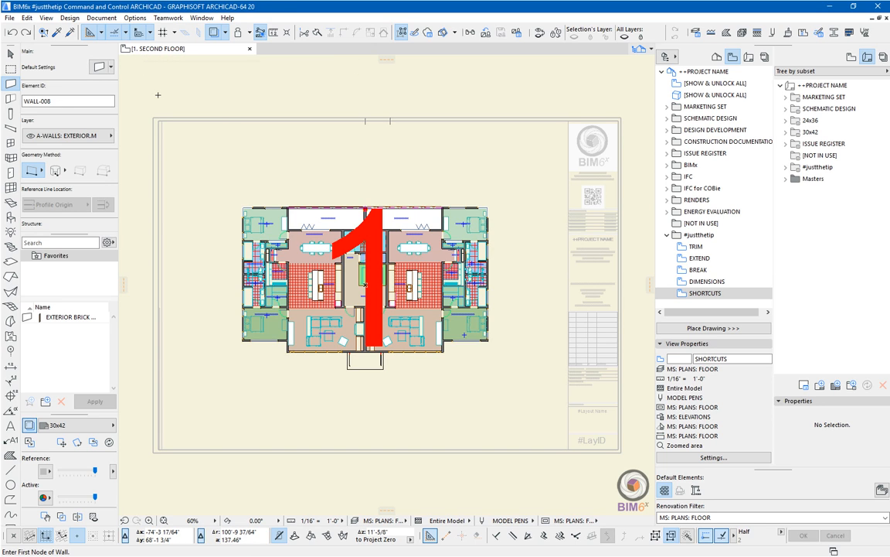
key("ctrl+Up")
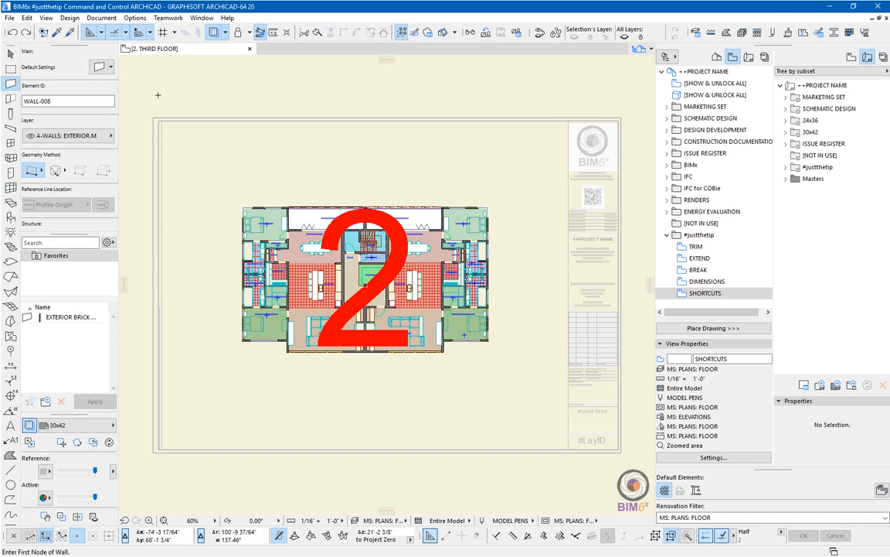
key("ctrl+Up")
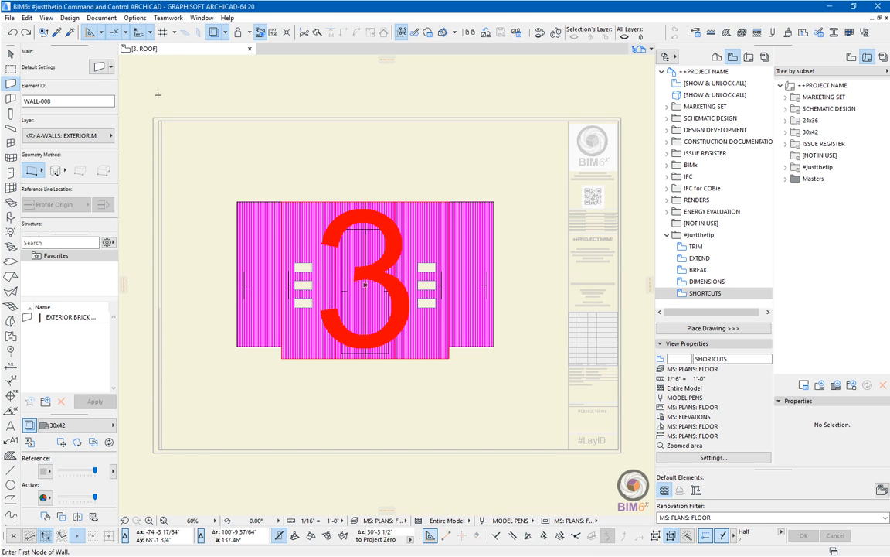
Cancel creating a story above the roof and go down story by story to the basement/foundations.
key("ctrl+Up")
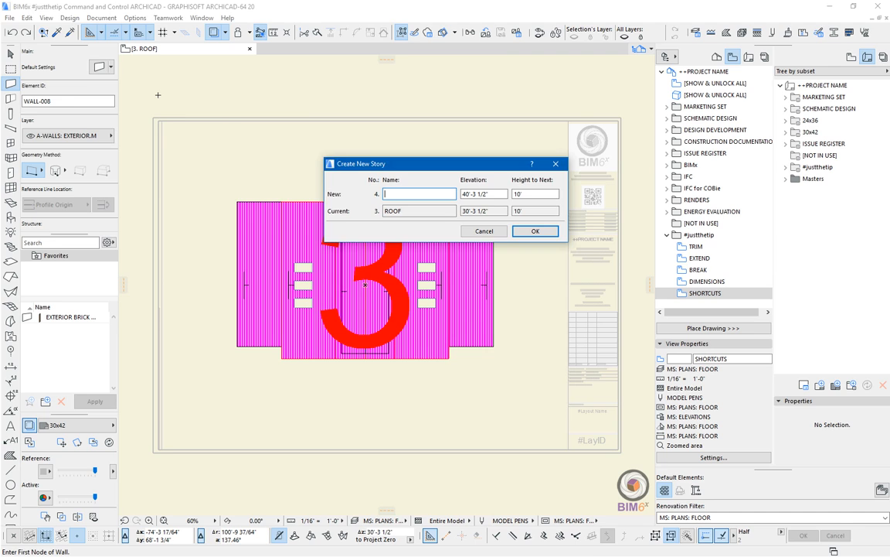
key("Escape")
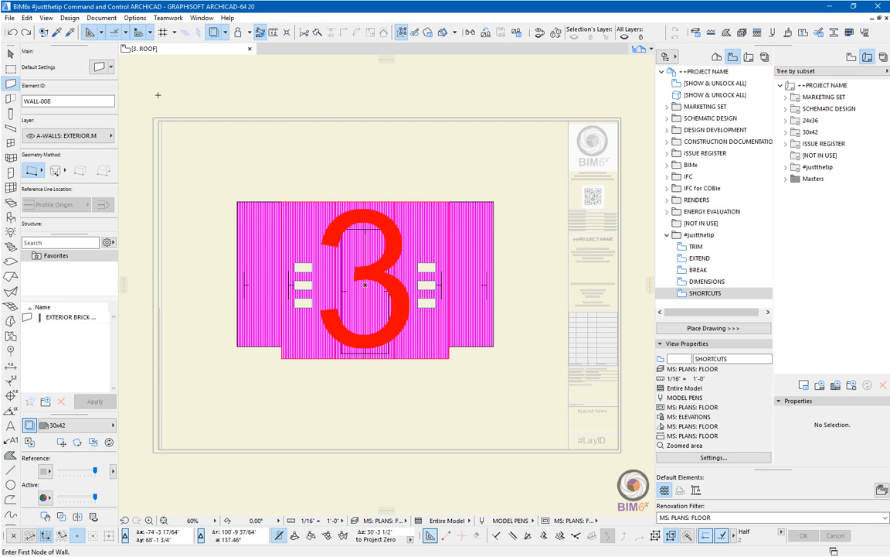
key("ctrl+Down")
key("ctrl+Down")
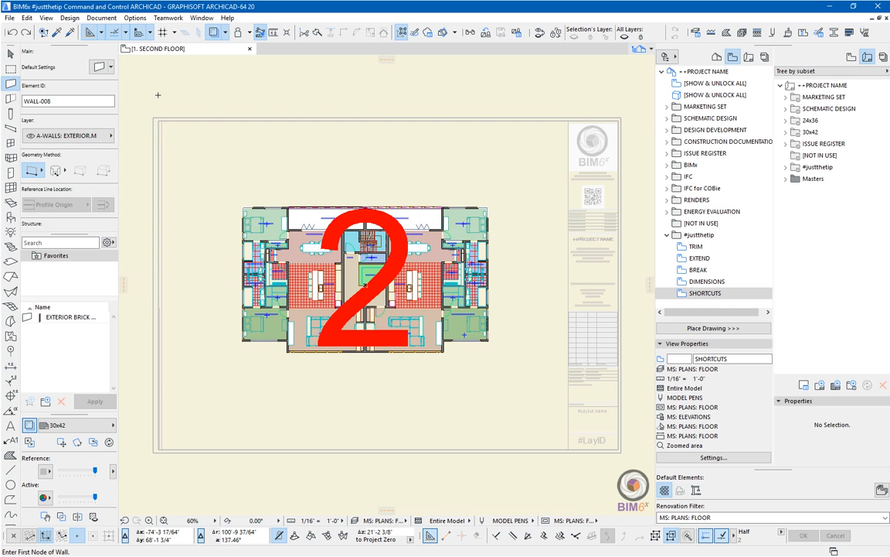
key("ctrl+Down")
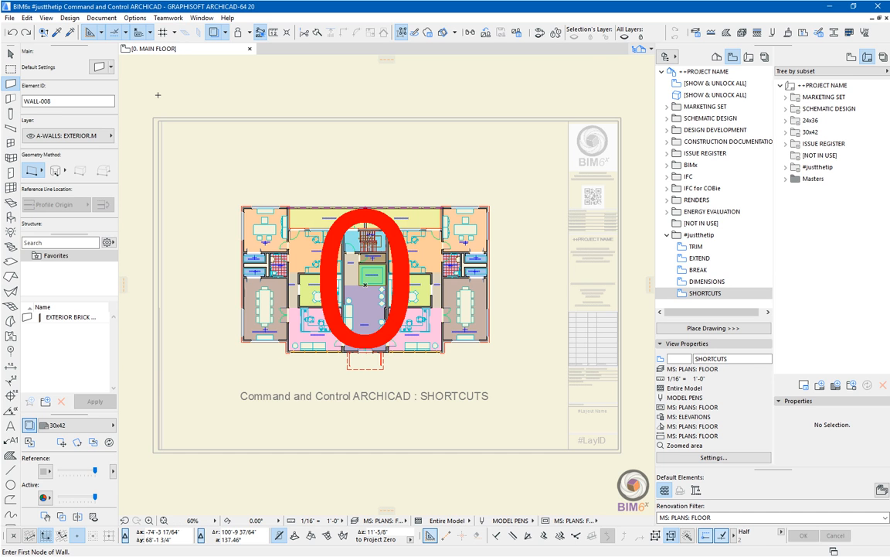
key("ctrl+Down")
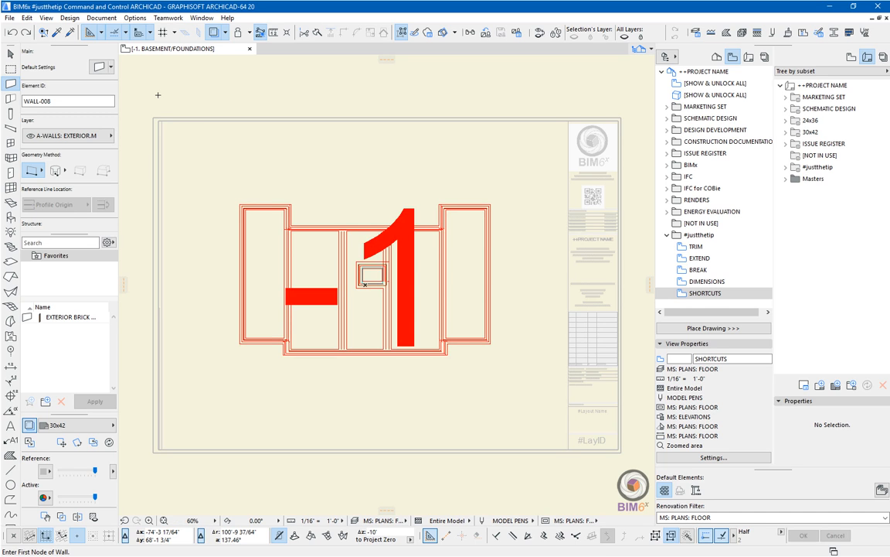
key("ctrl+Down")
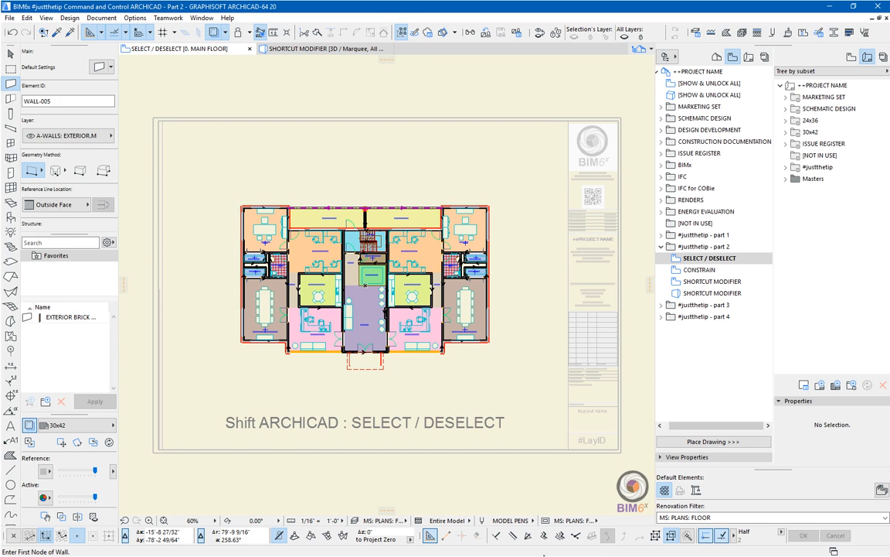
Cancel a wall started below the main floor plan, and select and deselect the round table in the right-hand yellow room with the Arrow tool.
left_click(331, 390)
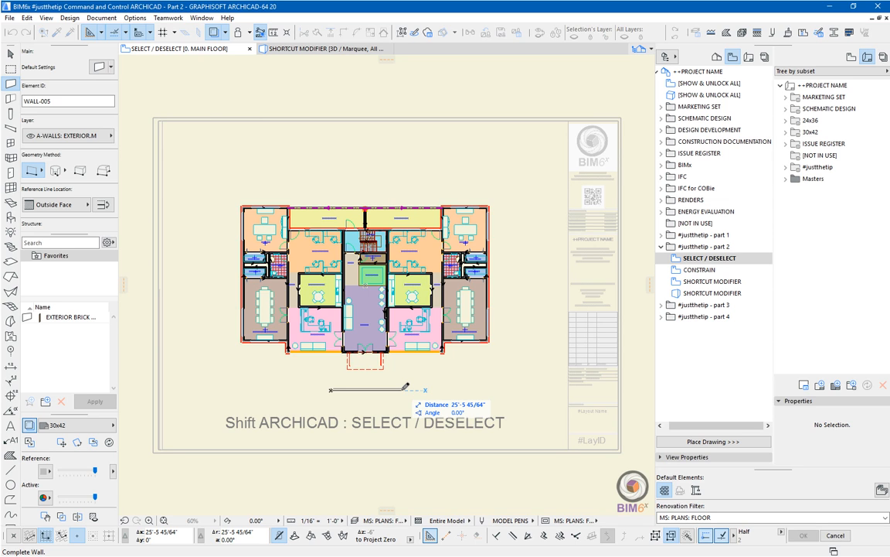
key("Escape")
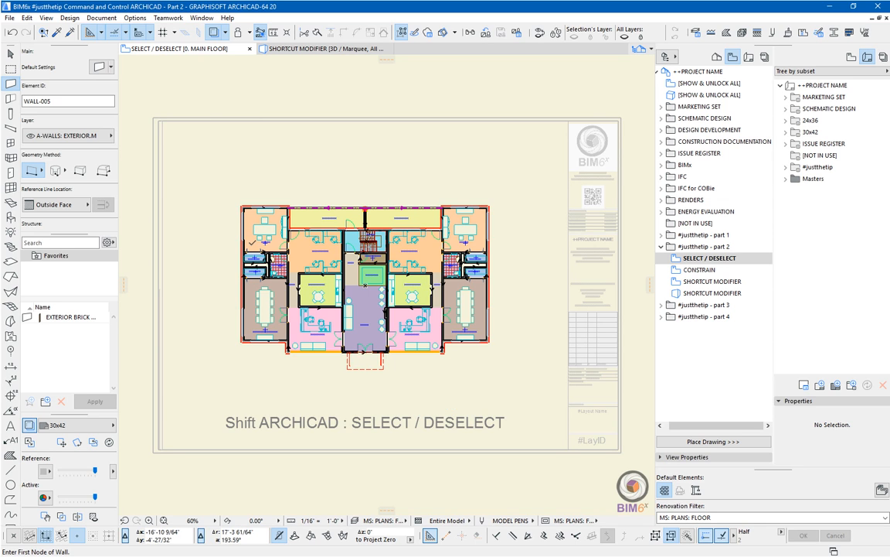
left_click(12, 55)
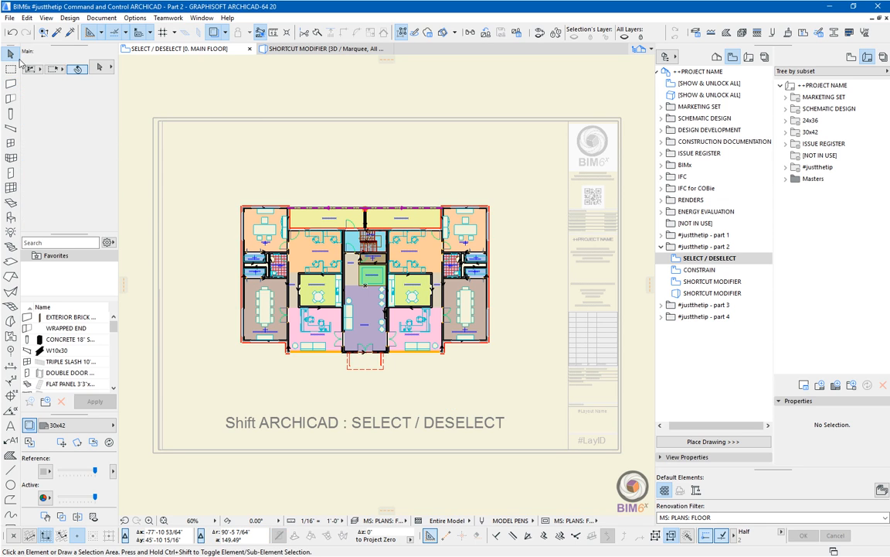
left_click(412, 296)
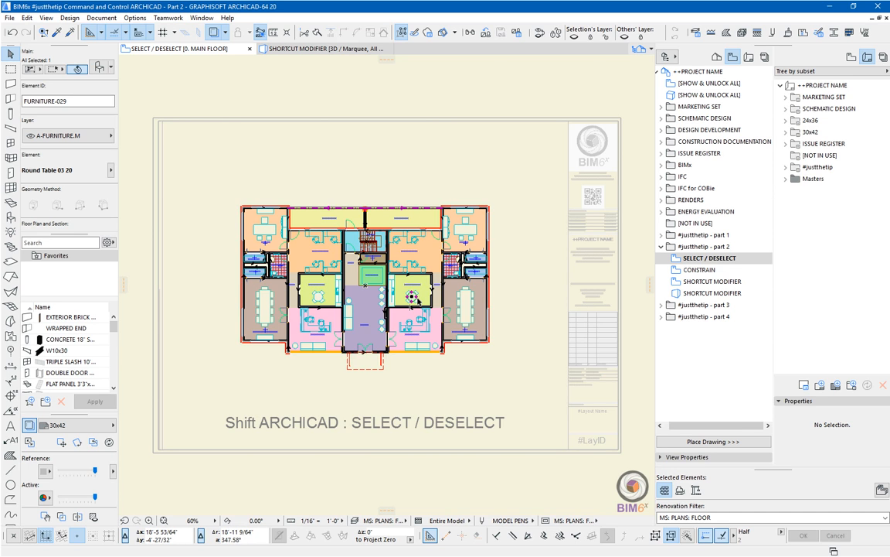
left_click(234, 291)
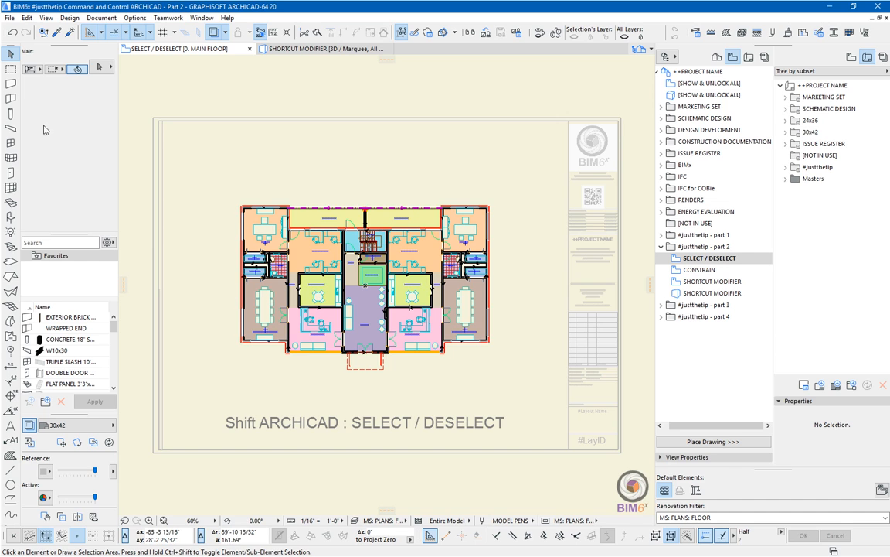
With the Wall tool active, temporarily switch to selection to select the main floor slab and deselect it again.
left_click(11, 83)
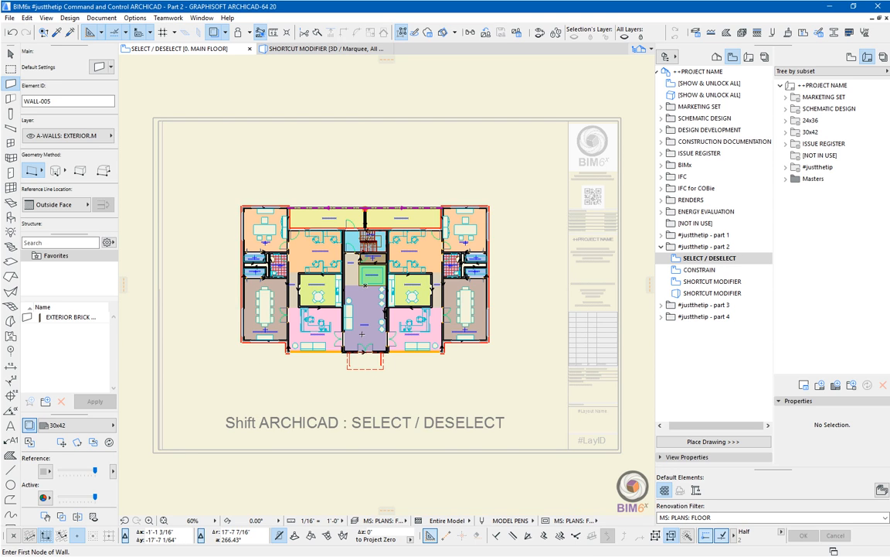
key("shift")
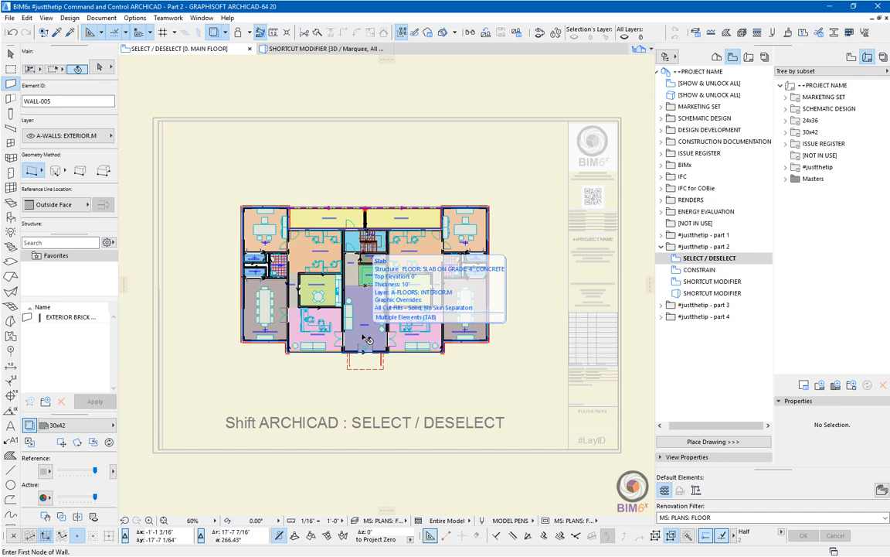
left_click(363, 335, "shift")
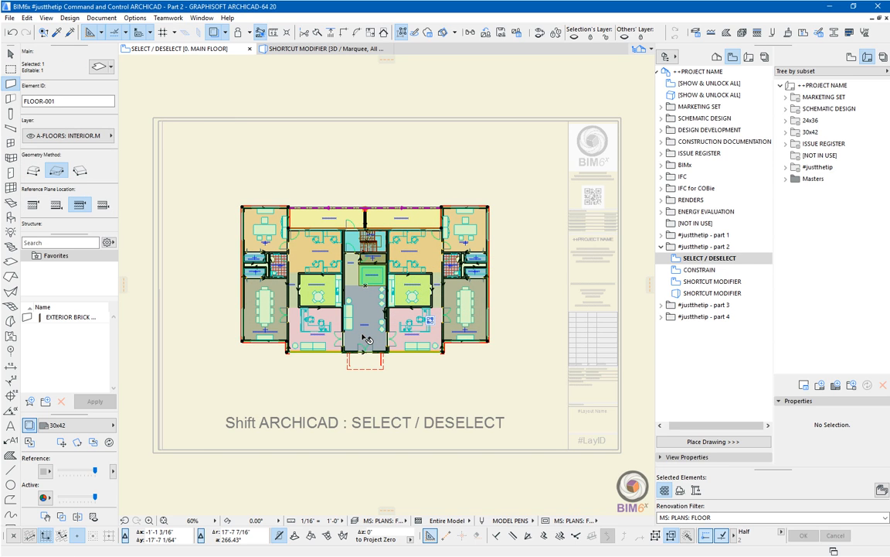
left_click(367, 337, "shift")
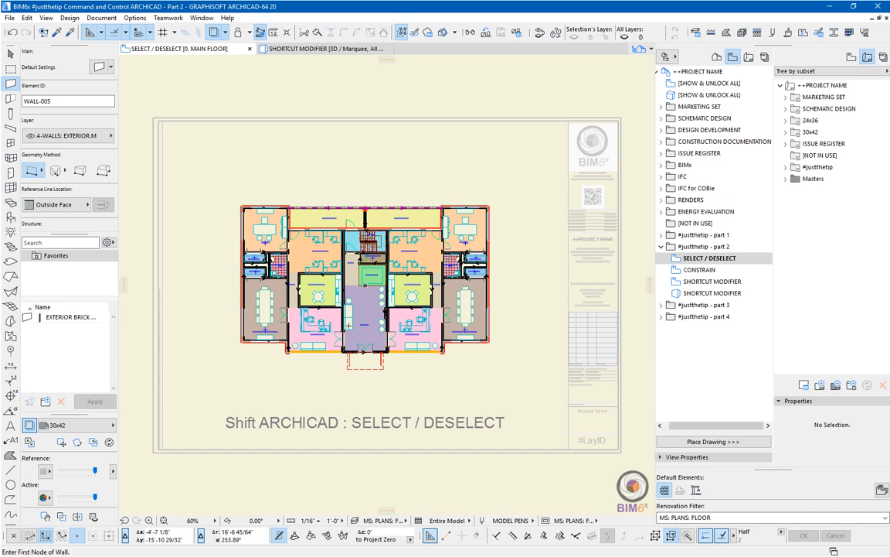
key("shift")
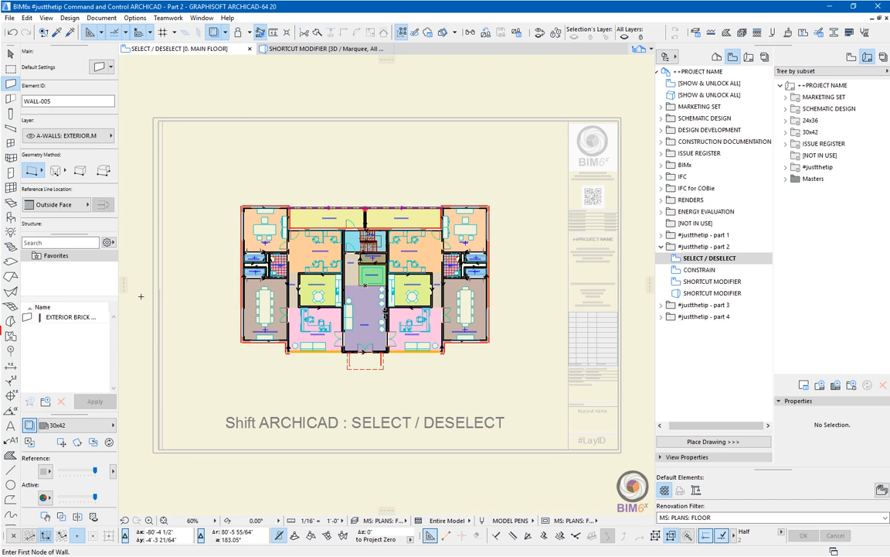
With the Object tool active, select the lobby sofa, the lobby armchair and the sofa in the lower-right pink room together.
left_click(11, 336)
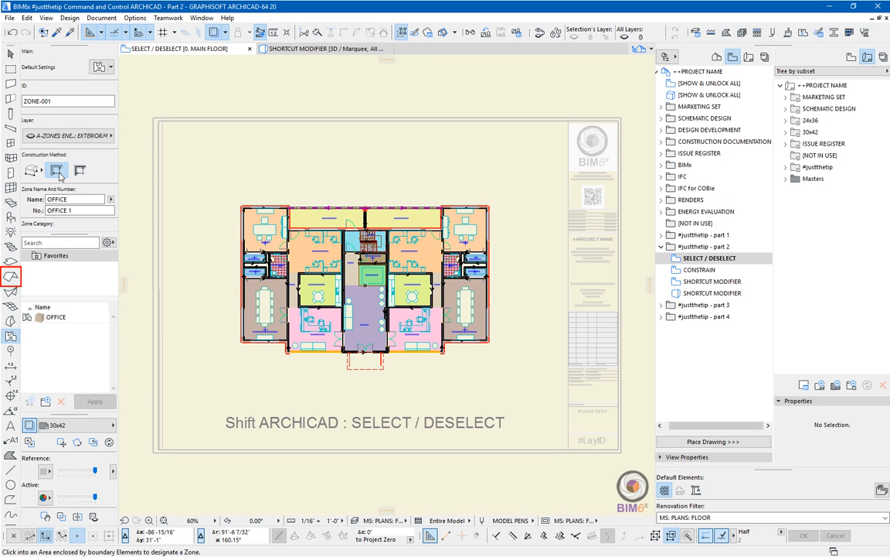
left_click(10, 261)
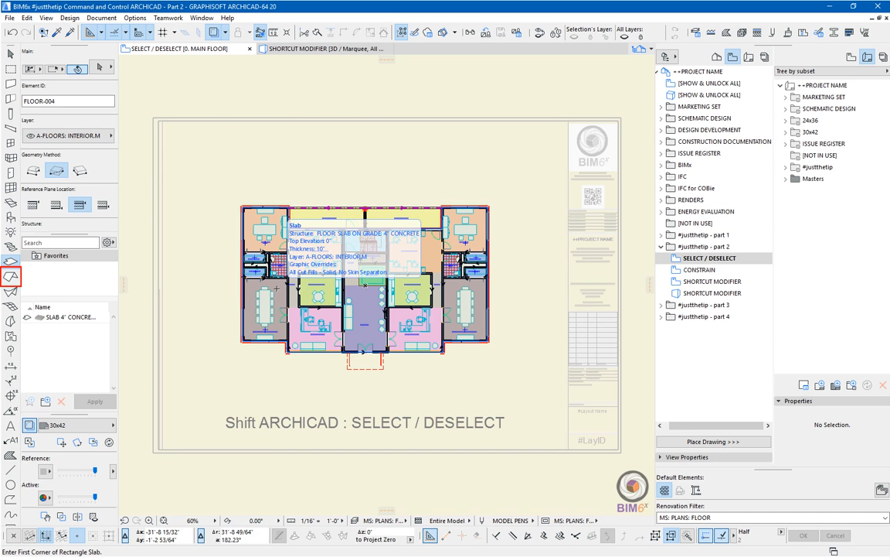
left_click(11, 217)
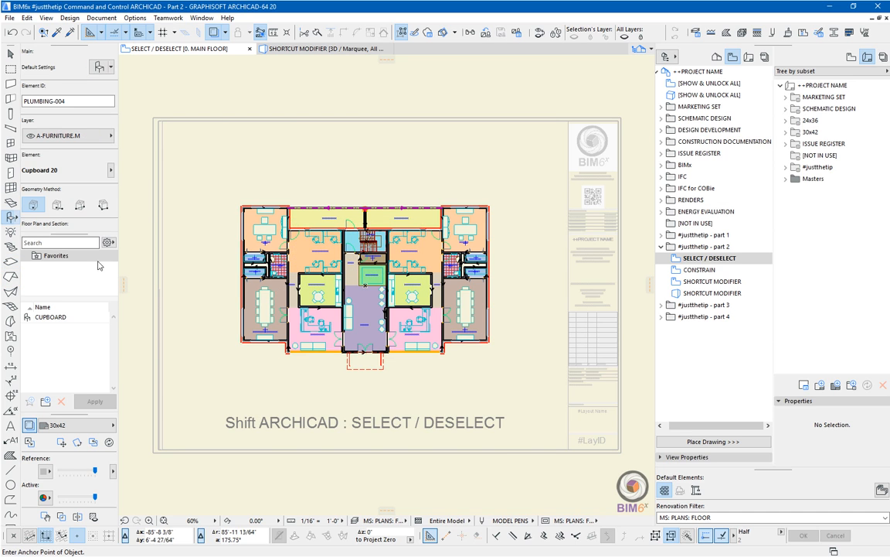
key("shift")
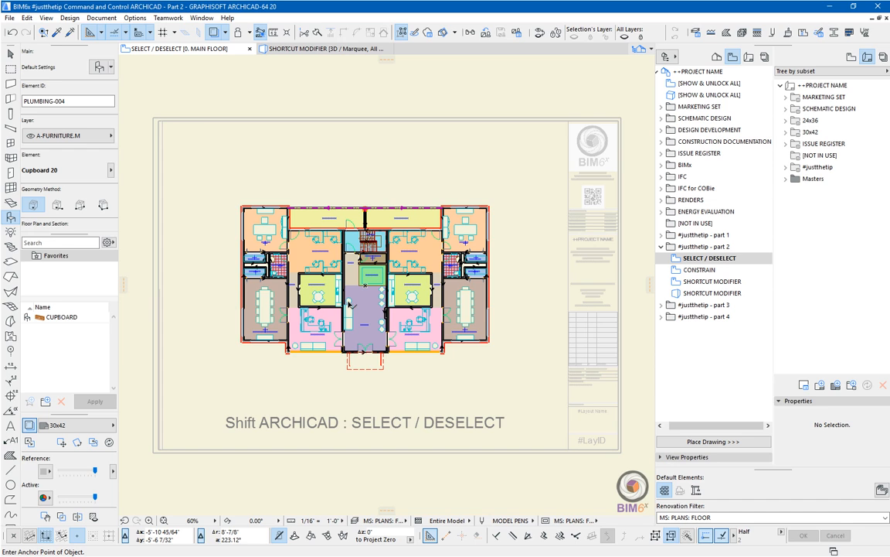
left_click(350, 306, "shift")
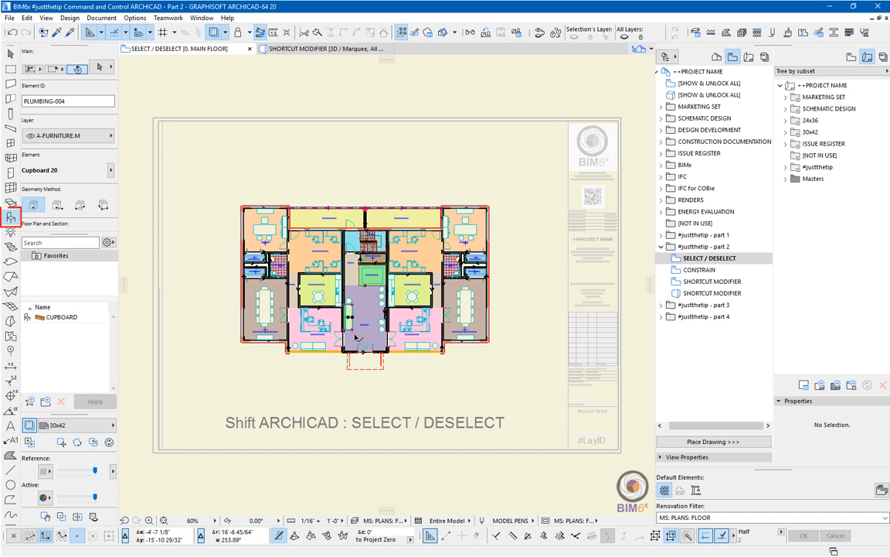
left_click(433, 347, "shift")
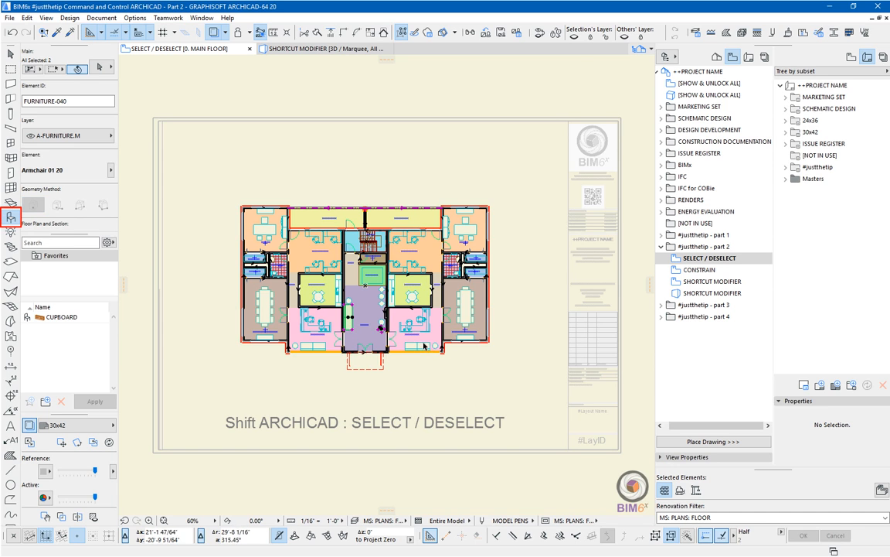
left_click(430, 345, "shift")
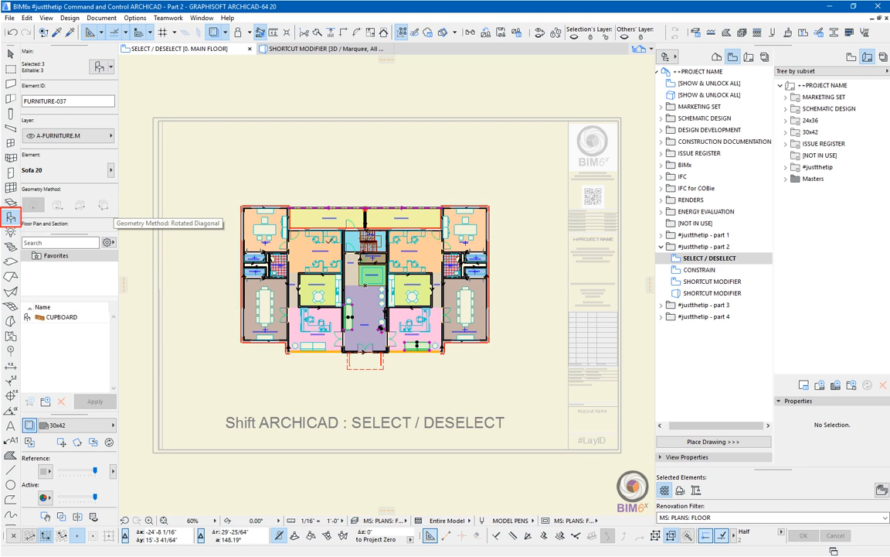
Add the elements in the building's upper part to the selection with a selection rectangle, and deselect individual elements in the upper-right rooms.
left_click(229, 194)
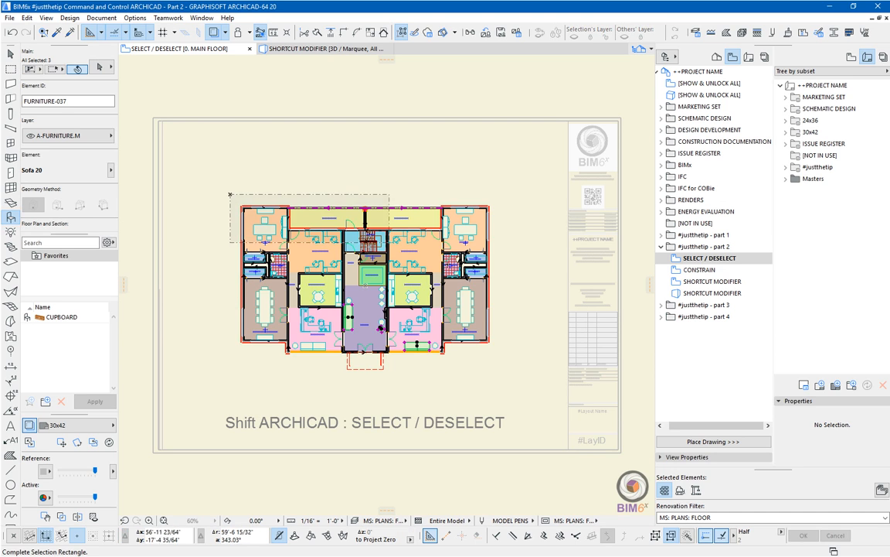
left_click(508, 300)
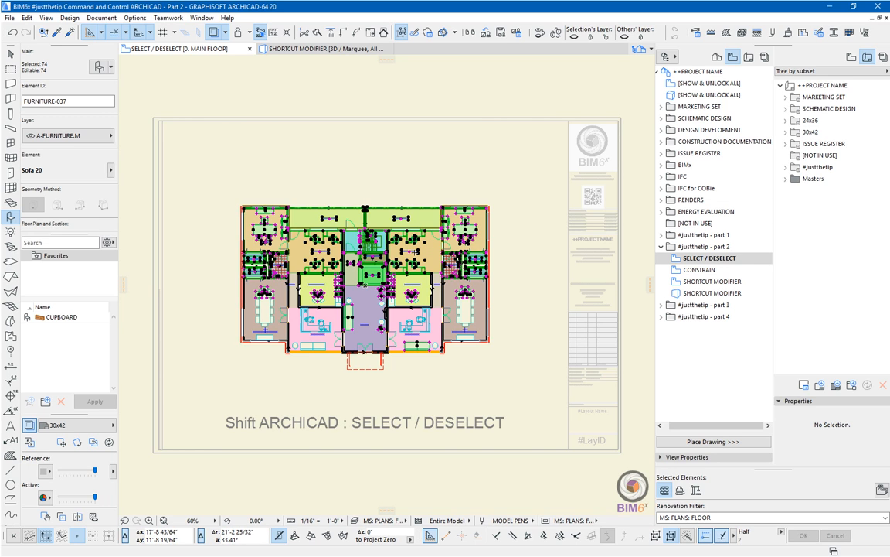
key("ctrl+a")
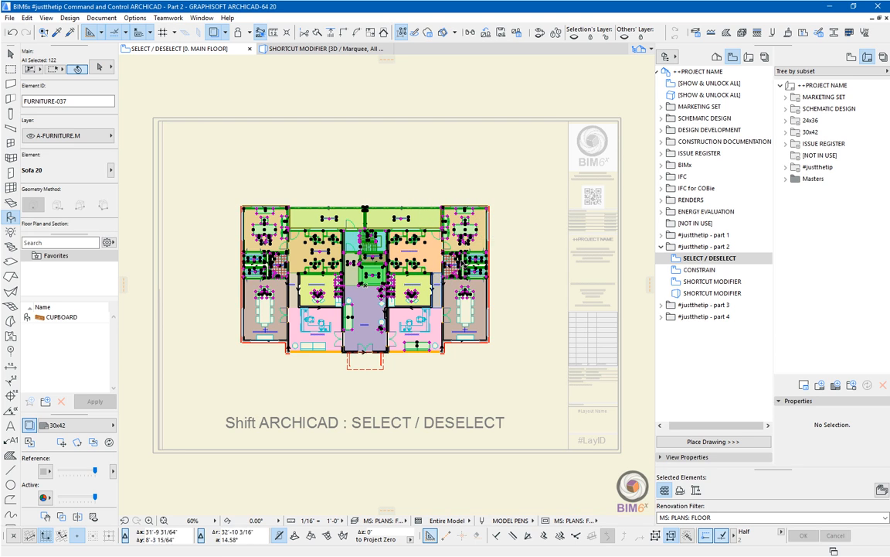
left_click(475, 227, "shift")
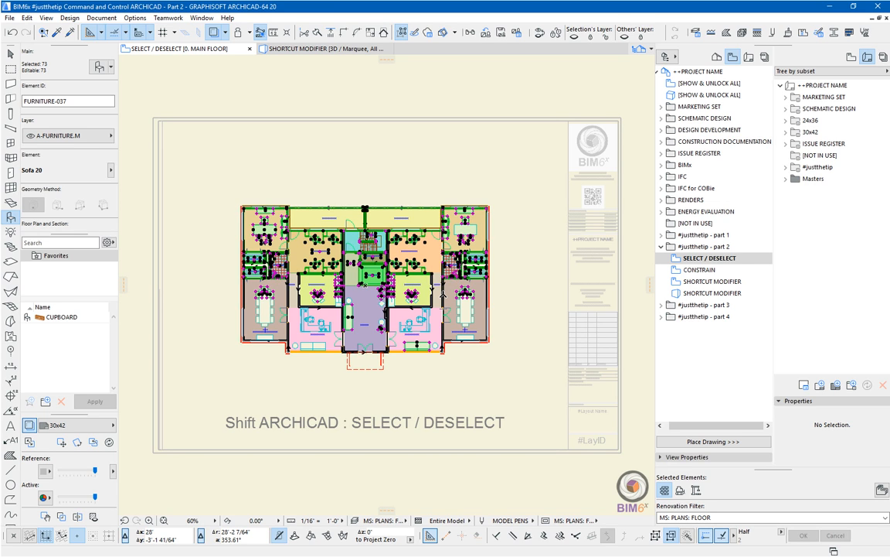
Open the CONSTRAIN view and draw a constrained horizontal exterior wall about 67'-4" long below the building, aligned to the inner edge of its right wing.
double_click(670, 270)
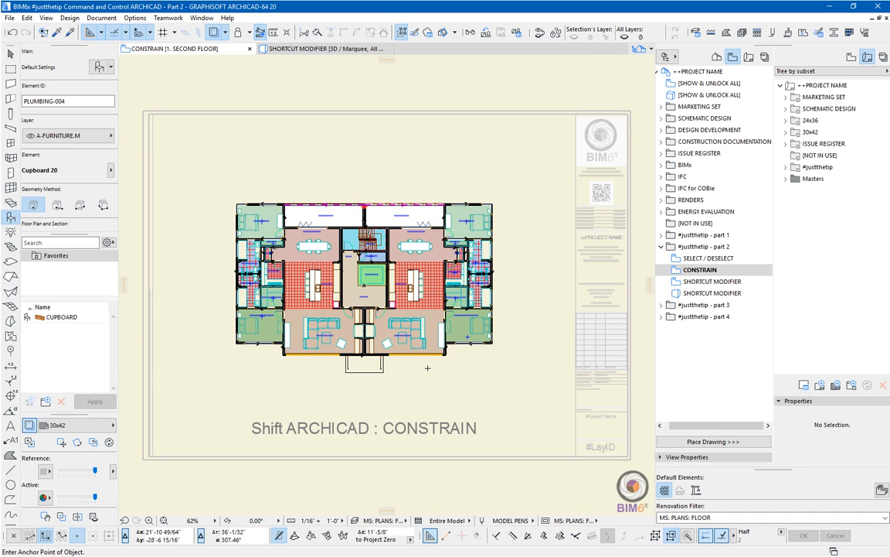
left_click(11, 84)
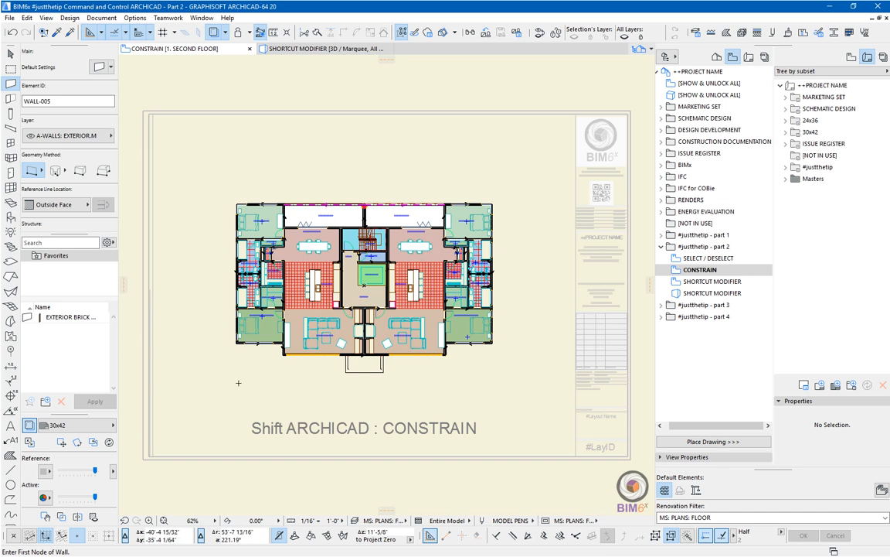
left_click(249, 386)
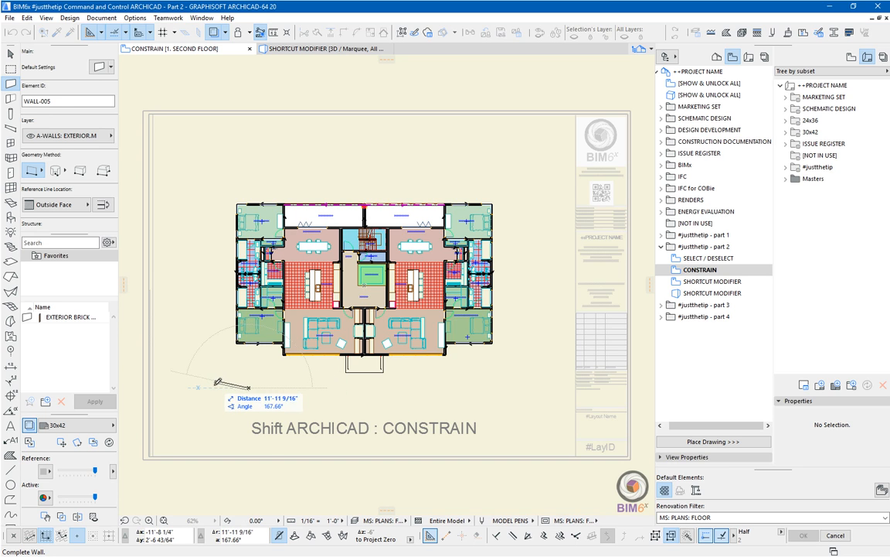
key("shift")
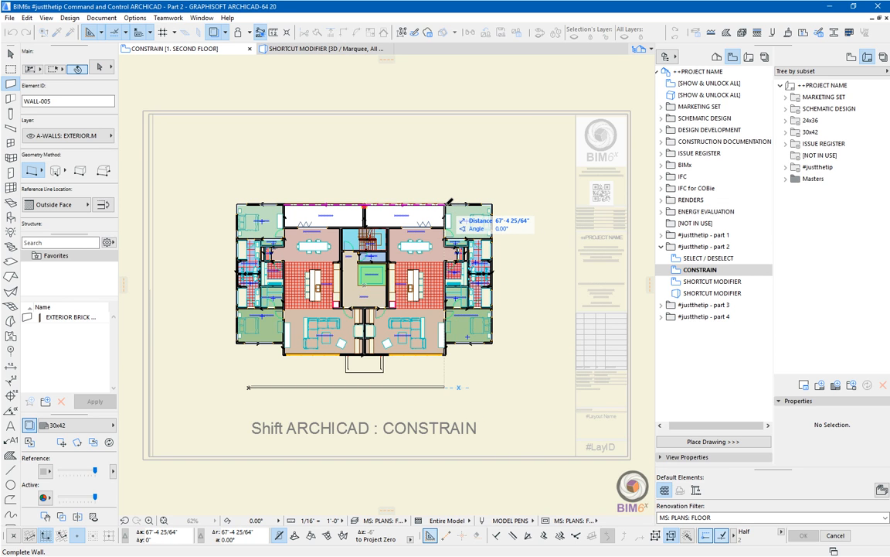
left_click(455, 216)
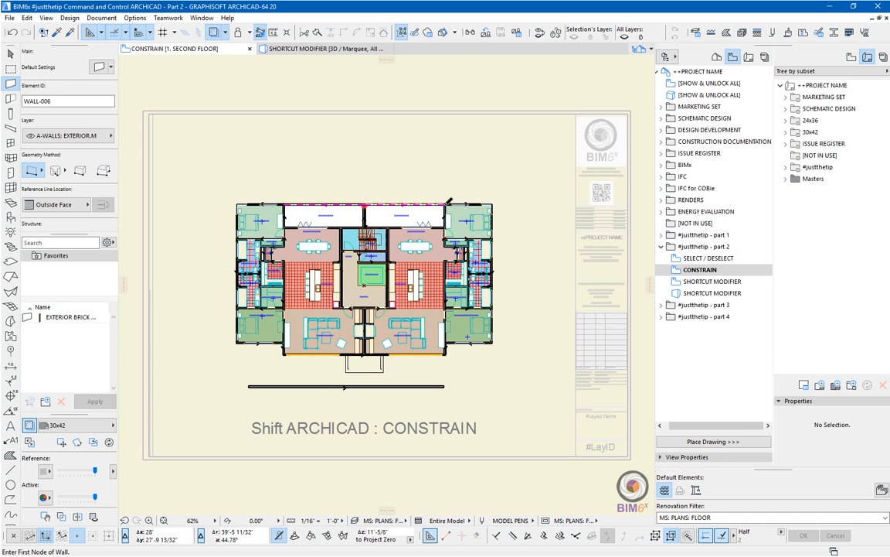
Continue from the wall's right end with a short vertical exterior wall upward and a horizontal one about 8'-11" long to the right.
left_click(446, 385)
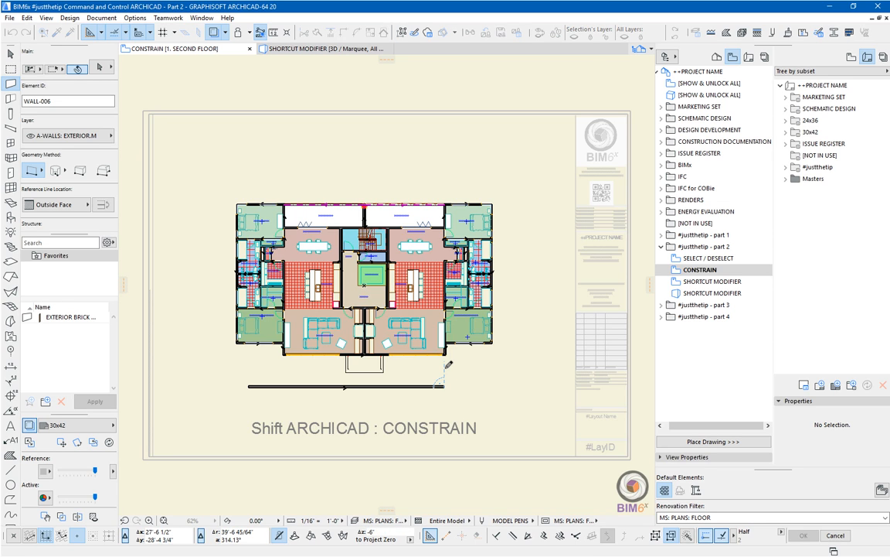
left_click(445, 370)
left_click(445, 369)
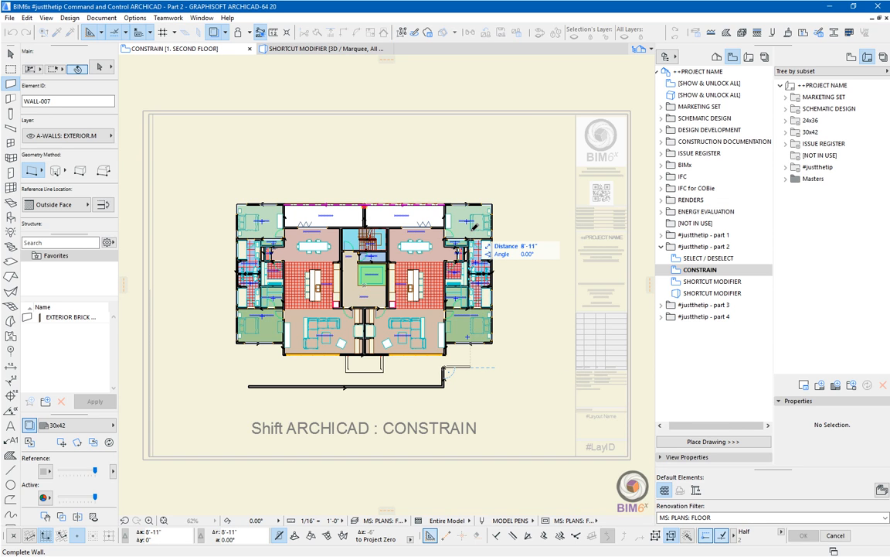
left_click(470, 368)
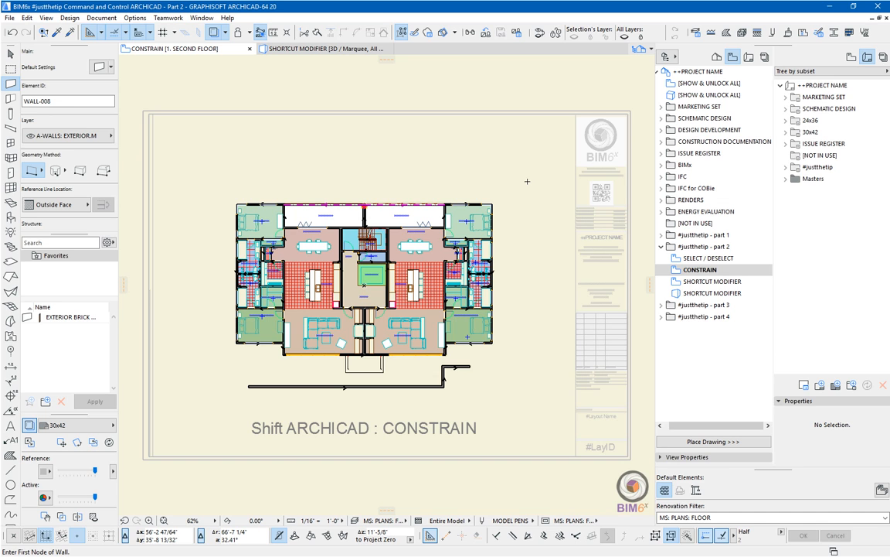
Enable the incremental angle constraint at 45° in the Work Environment's input constraints, keeping it relative to the grid.
left_click(134, 17)
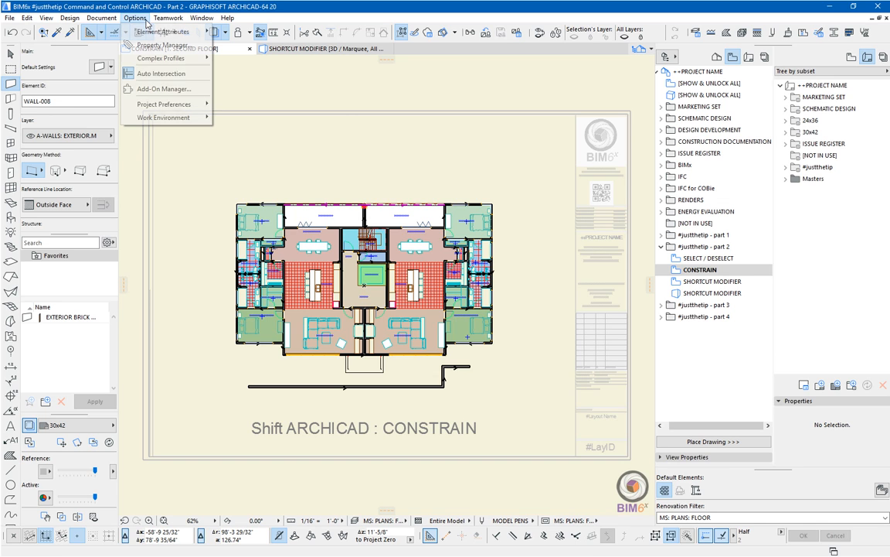
mouse_move(162, 118)
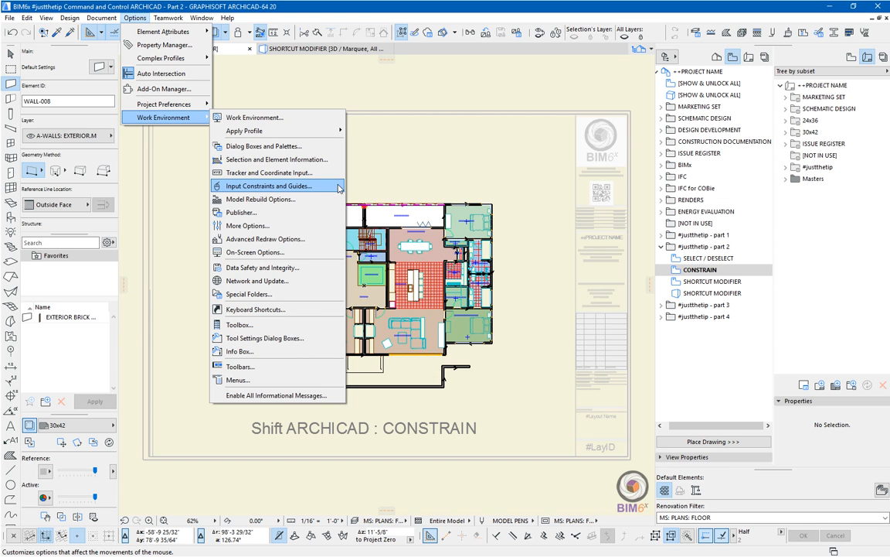
left_click(338, 187)
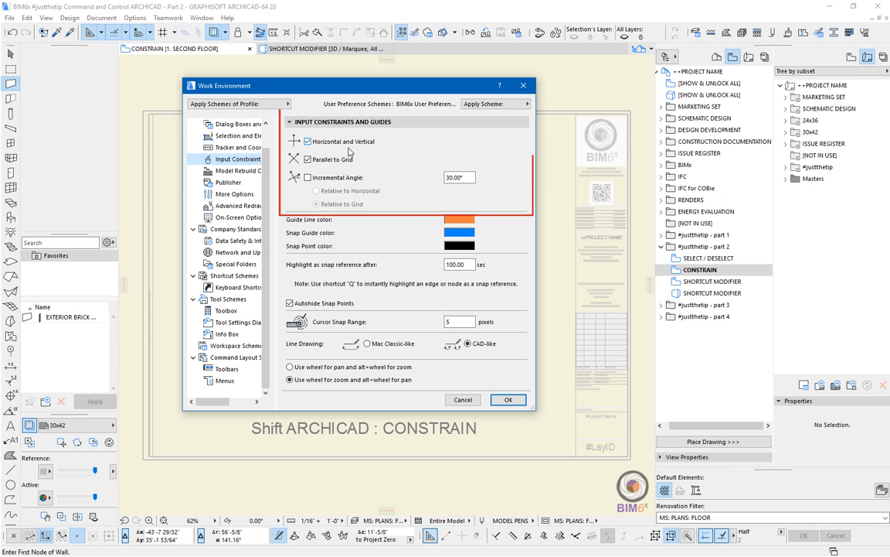
left_click(308, 177)
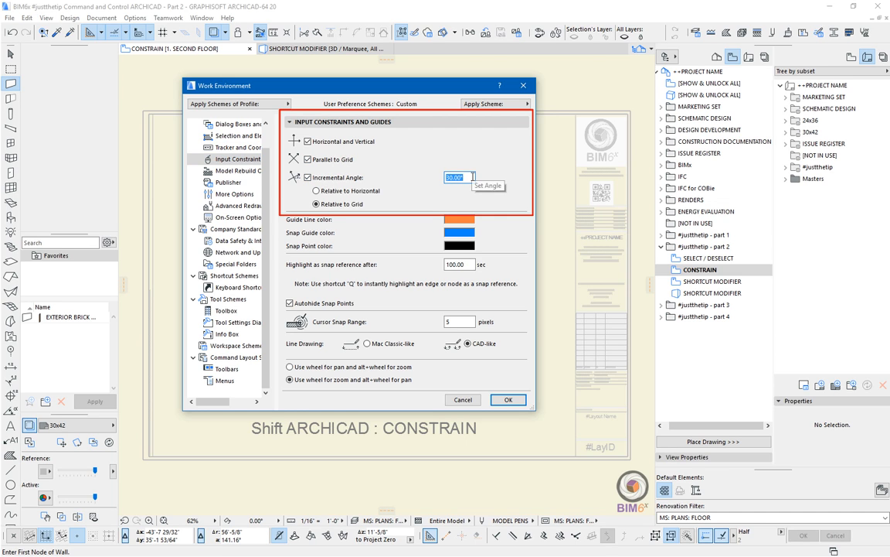
type("45")
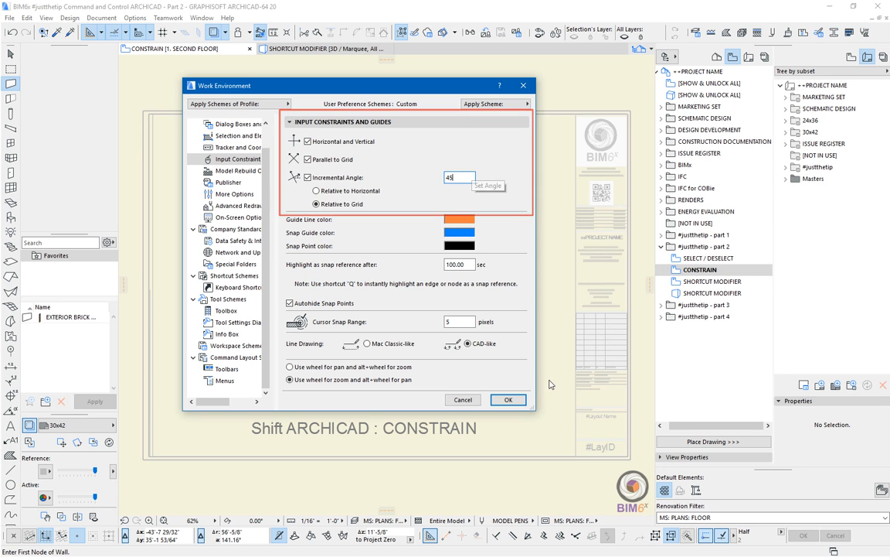
left_click(518, 400)
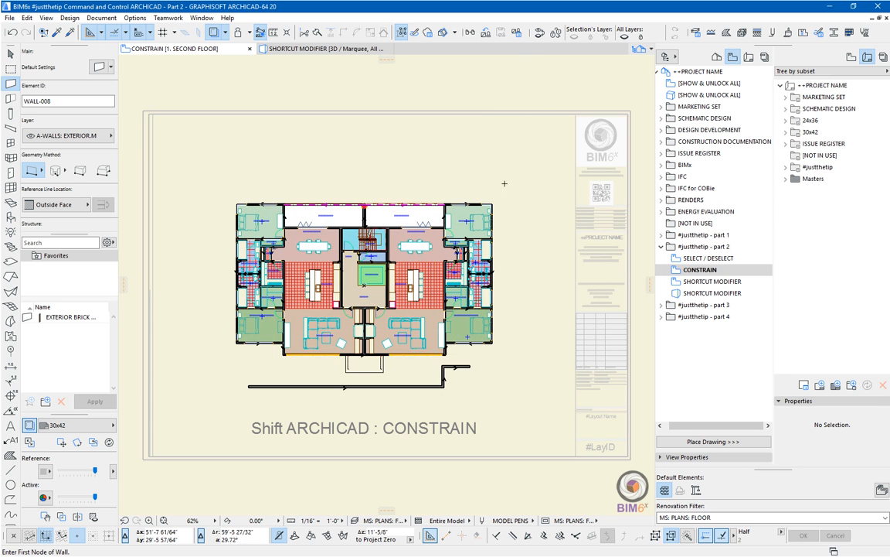
Try a wall above the building's upper-right corner, constraining its direction to 0° and 135°.
left_click(494, 165)
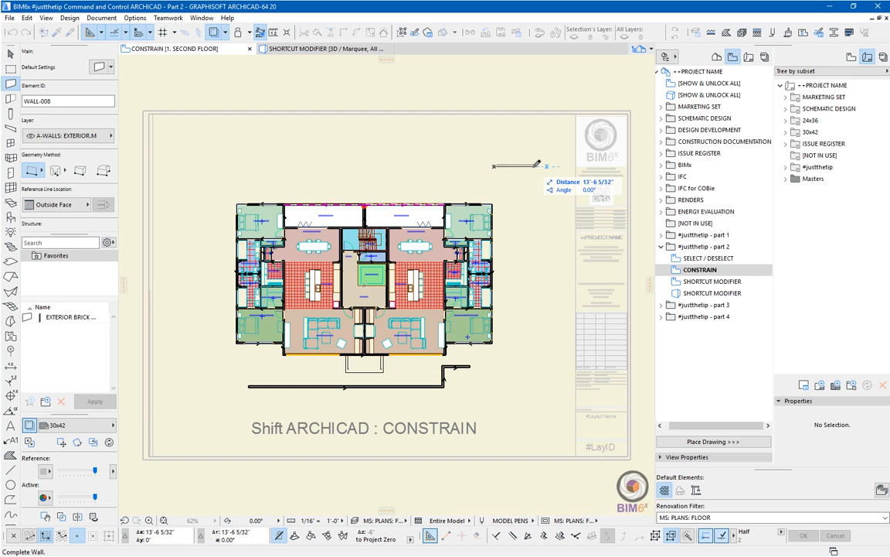
key("shift")
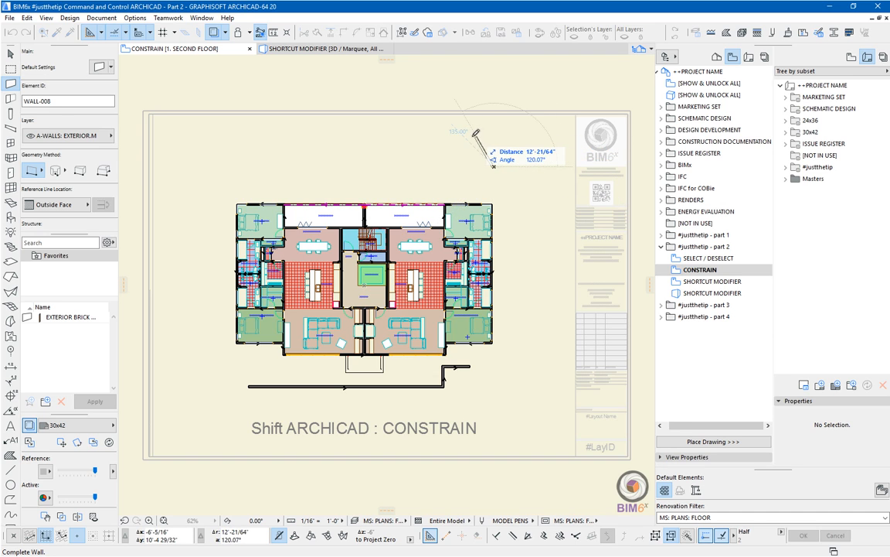
key("shift")
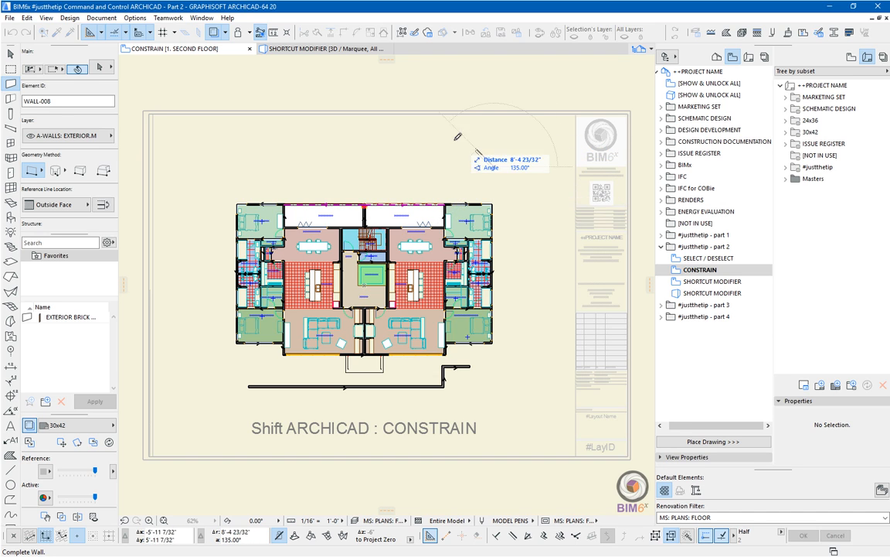
key("Escape")
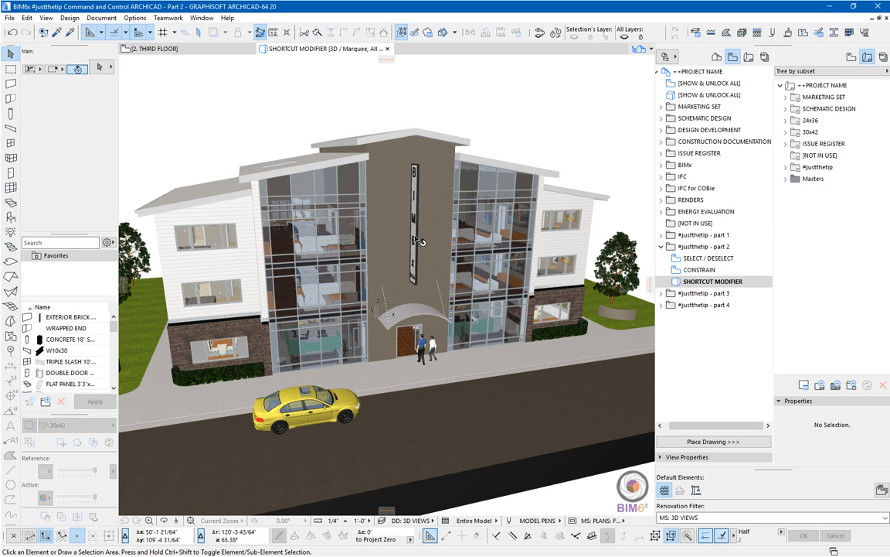
Orbit the SHORTCUT MODIFIER 3D view around the vertical BIM6x sign on the building's front facade.
mouse_move(423, 248)
middle_mouse_down("shift")
mouse_move(438, 244)
mouse_move(420, 240)
middle_mouse_up("shift")
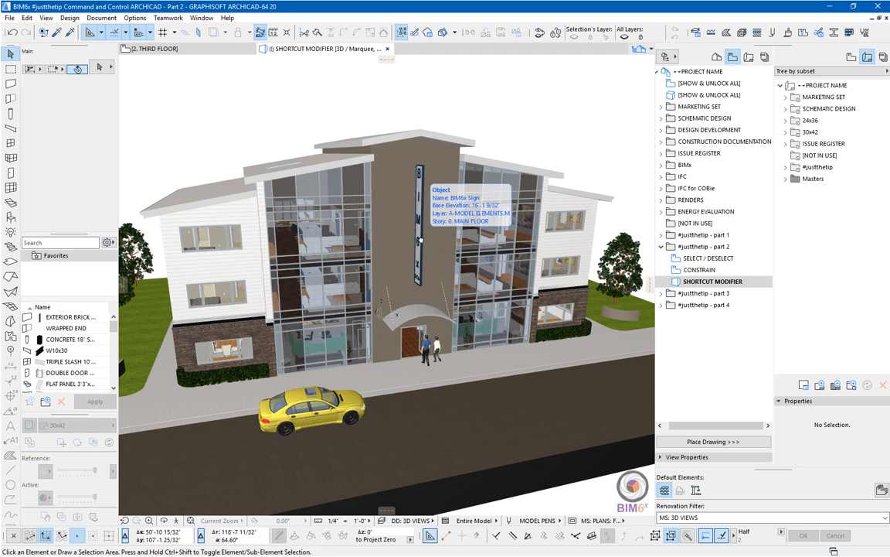
left_click(421, 241)
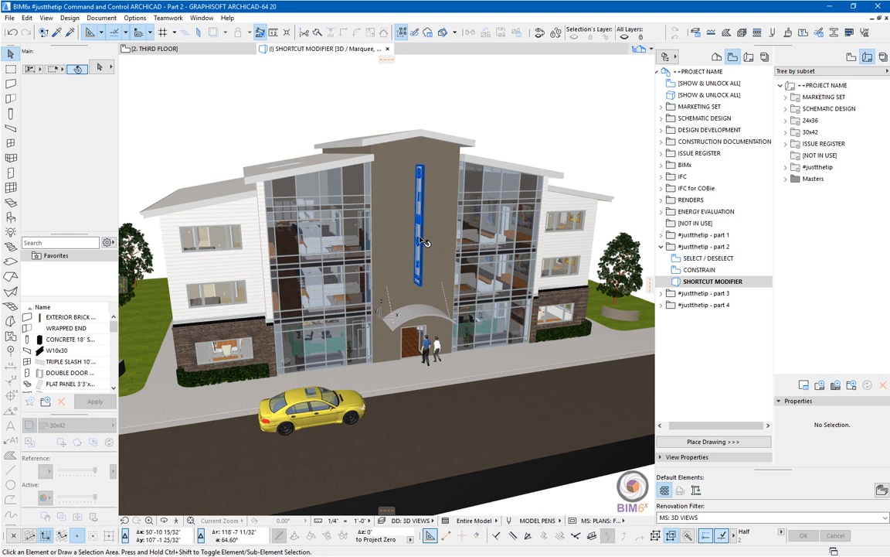
middle_click_drag(421, 242, 460, 239, "shift")
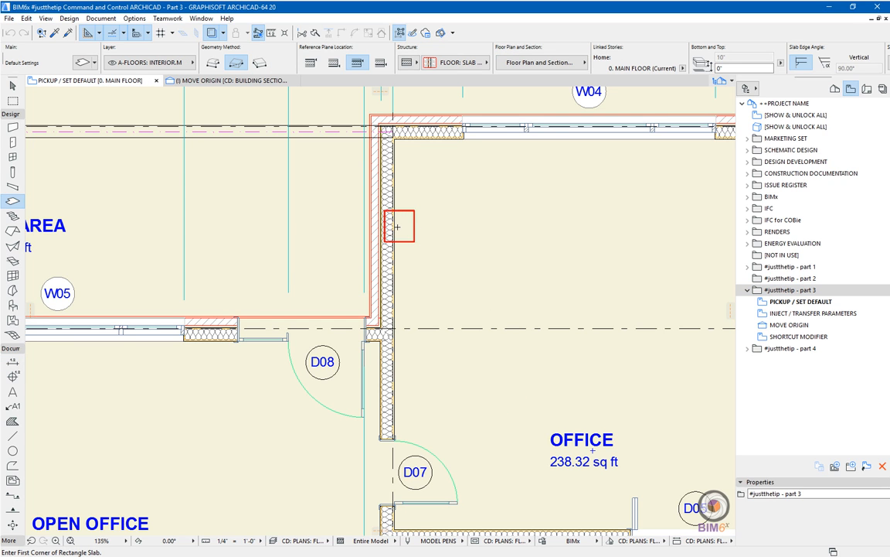
Pick up the exterior brick veneer wall's settings, and replace them with those of the interior wall above door D07.
key("alt")
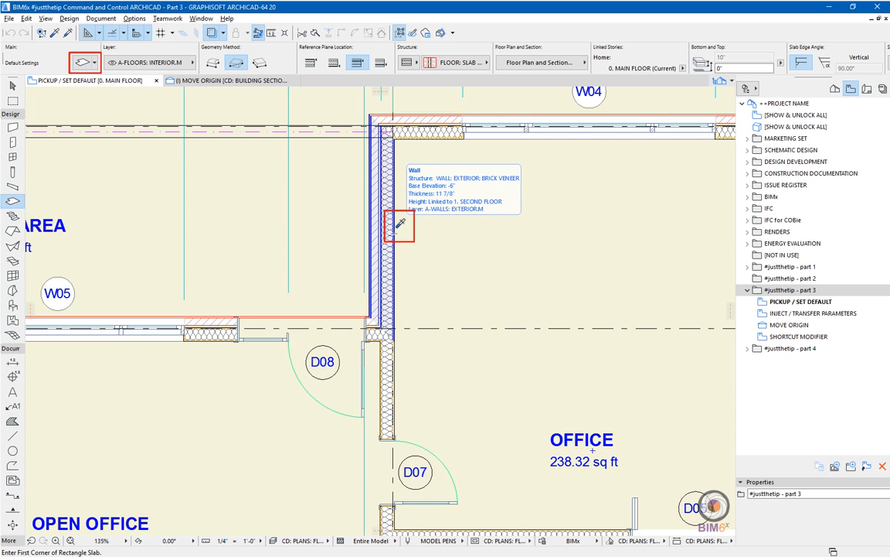
left_click(401, 223, "alt")
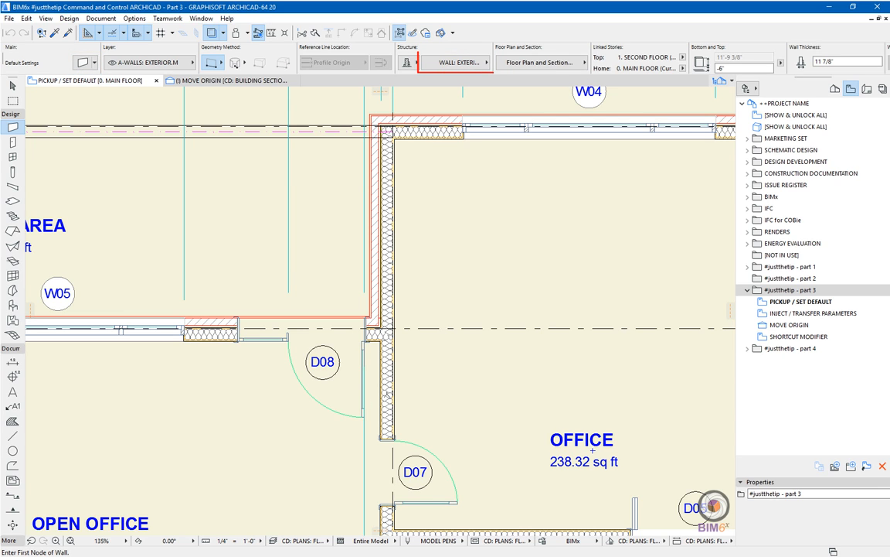
left_click(388, 392, "alt")
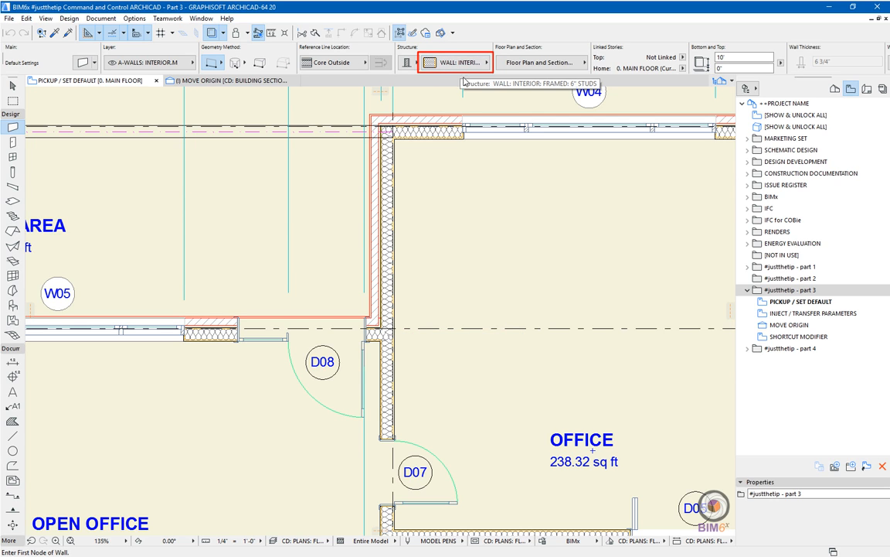
Draw a horizontal interior wall about 4'-4" long in the office, and an equally long one above it using the exterior wall's settings.
left_click(457, 269)
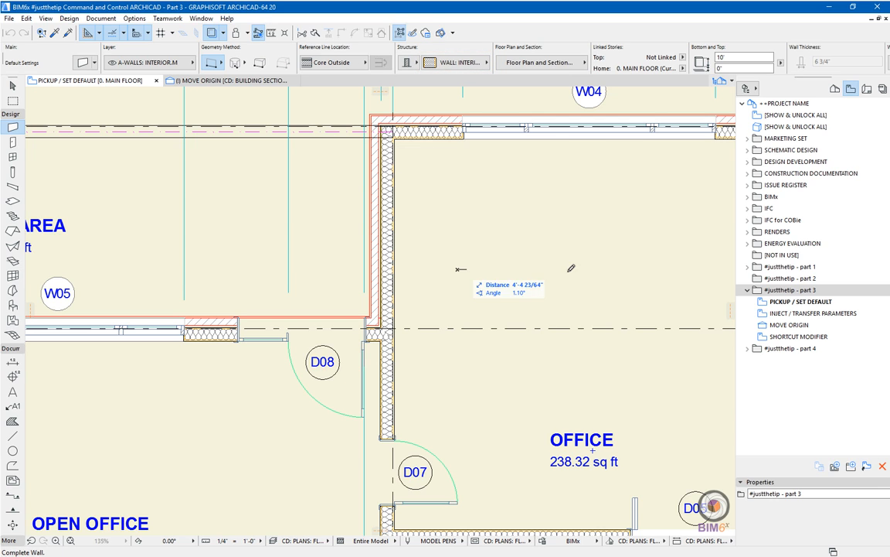
left_click(569, 270)
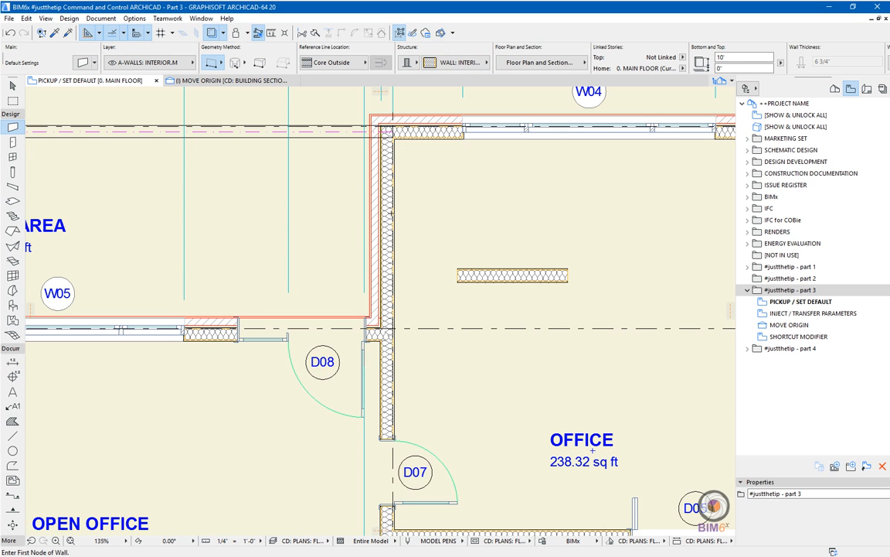
left_click(393, 214, "alt")
left_click(457, 222)
left_click(569, 221)
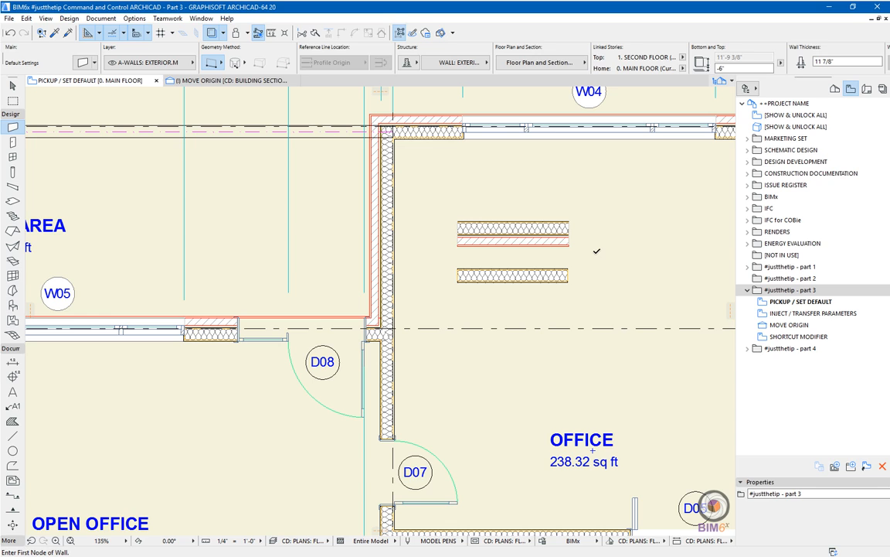
Place a door with door D07's settings in the new interior wall, opening downward, and pick up door D08's settings.
left_click(463, 499, "alt")
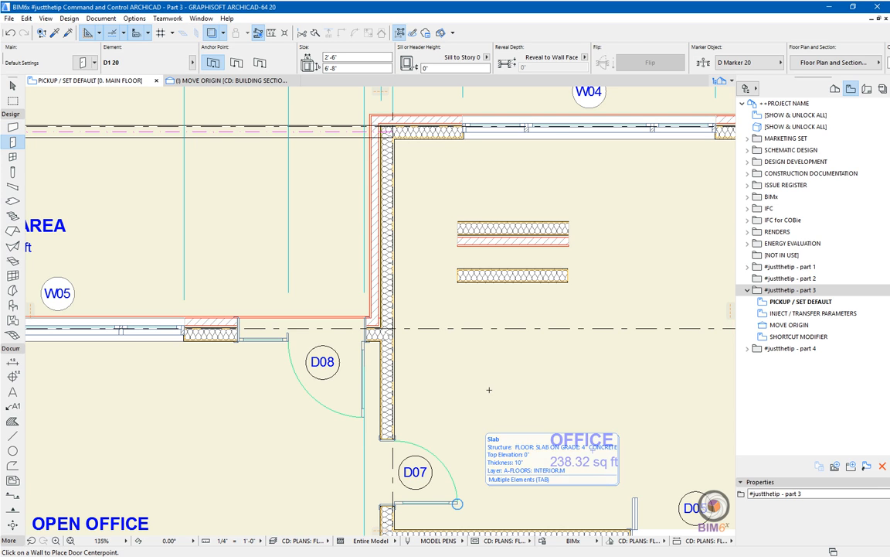
left_click(511, 284)
left_click(449, 384)
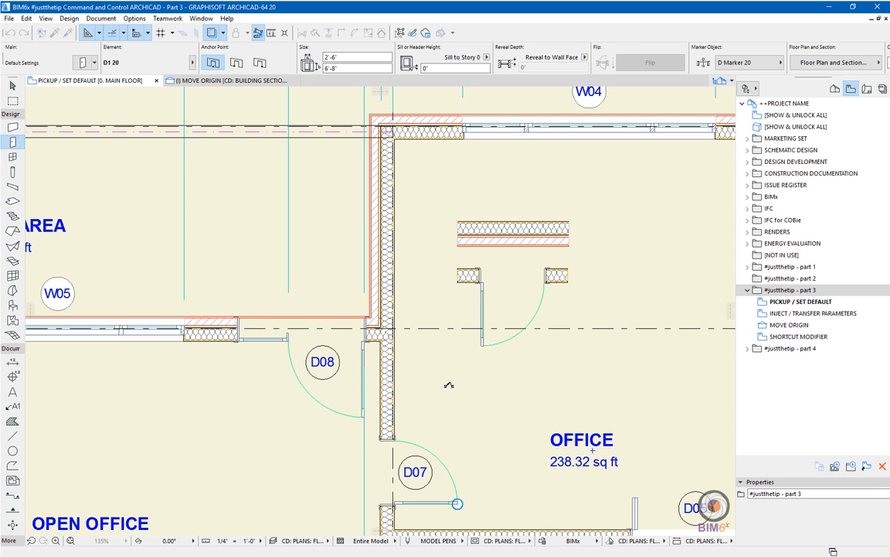
left_click(363, 409, "alt")
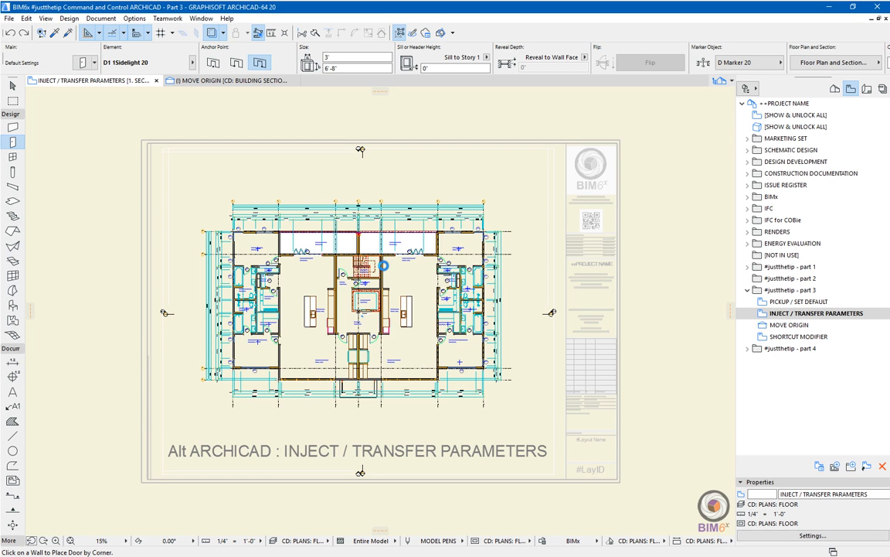
In the INJECT / TRANSFER PARAMETERS view, transfer the short interior wall's settings to the party wall beside the stairs and storage.
scroll(388, 267, "up", 5)
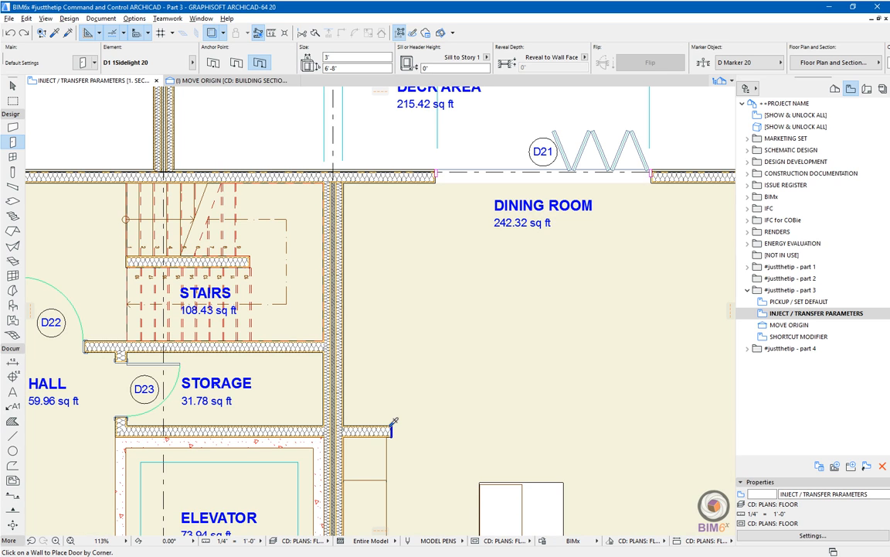
left_click(387, 423, "alt")
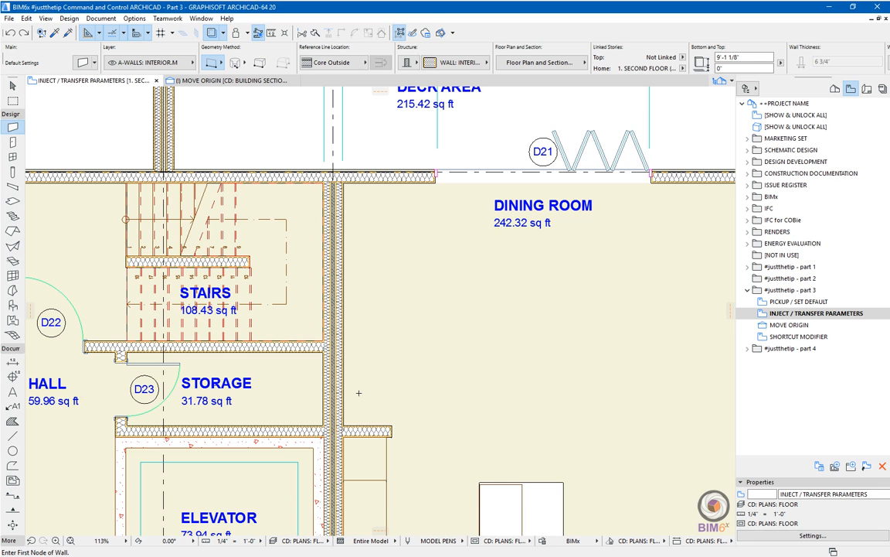
key("shift")
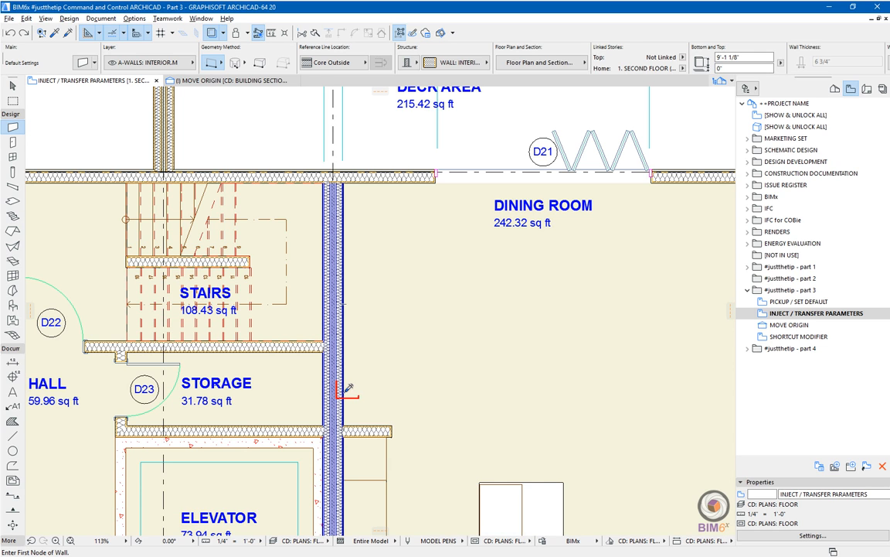
left_click(348, 389, "alt")
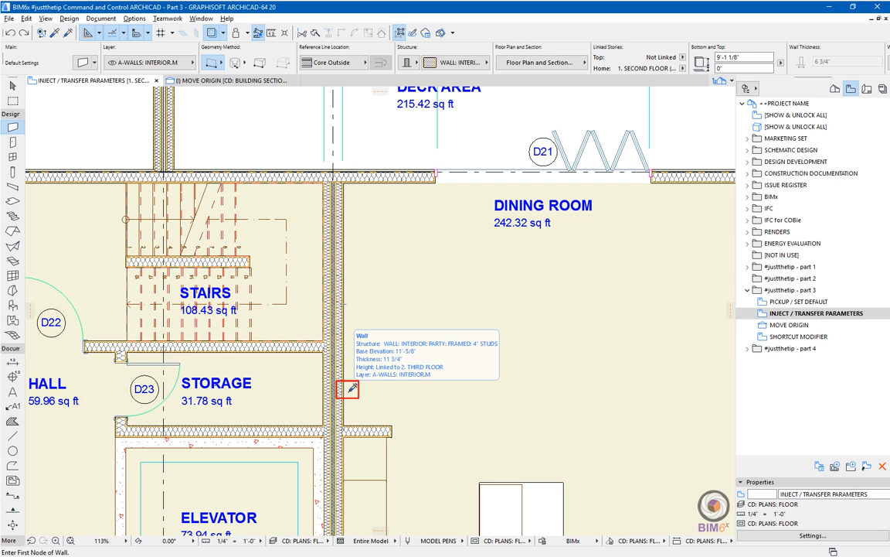
left_click(349, 390, "ctrl+alt")
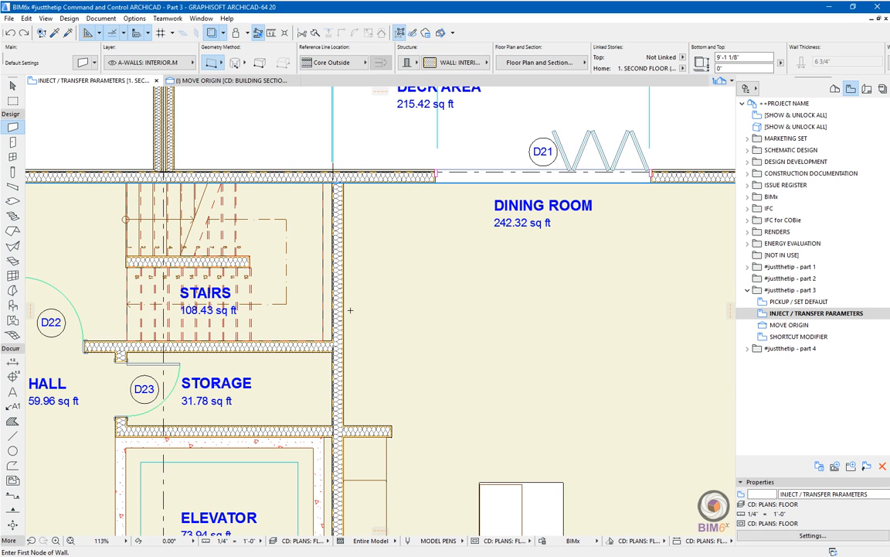
Pick up the settings of the party wall by the deck and transfer them to the wall between the stairs and dining room.
left_click(177, 132, "alt")
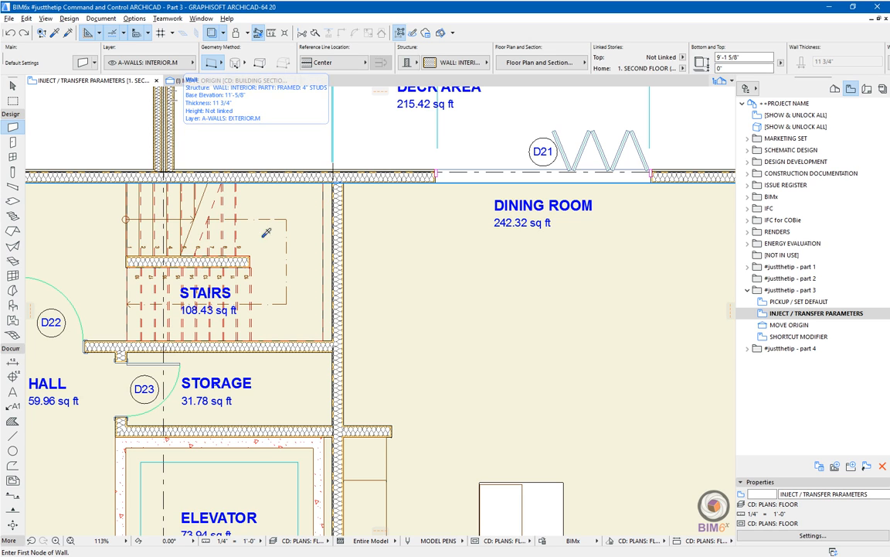
left_click(349, 349, "ctrl+alt")
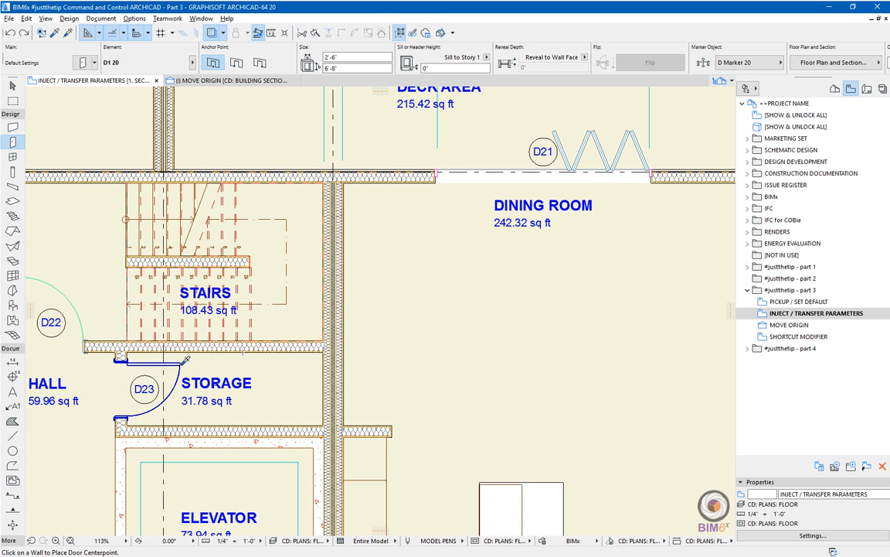
Try transferring storage door D23's settings to folding door D21, and undo the door change.
left_click(651, 169, "ctrl+alt")
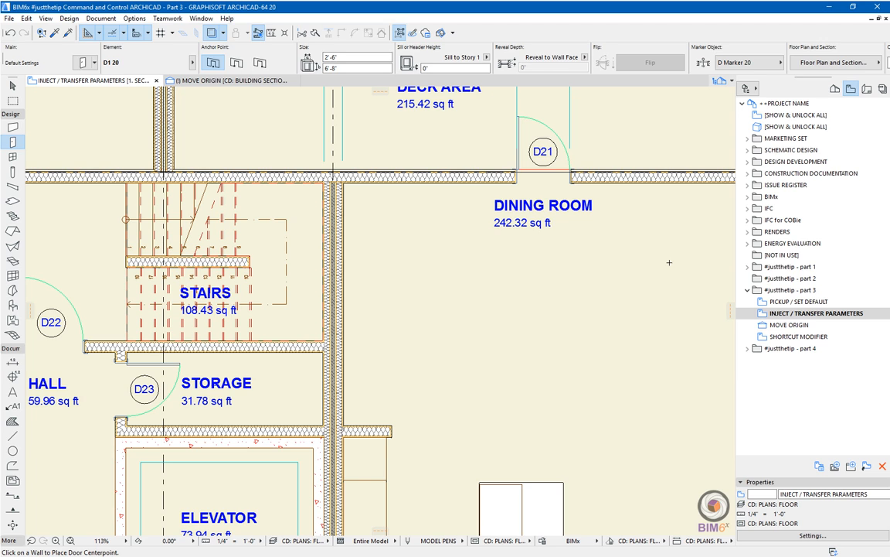
key("ctrl+z")
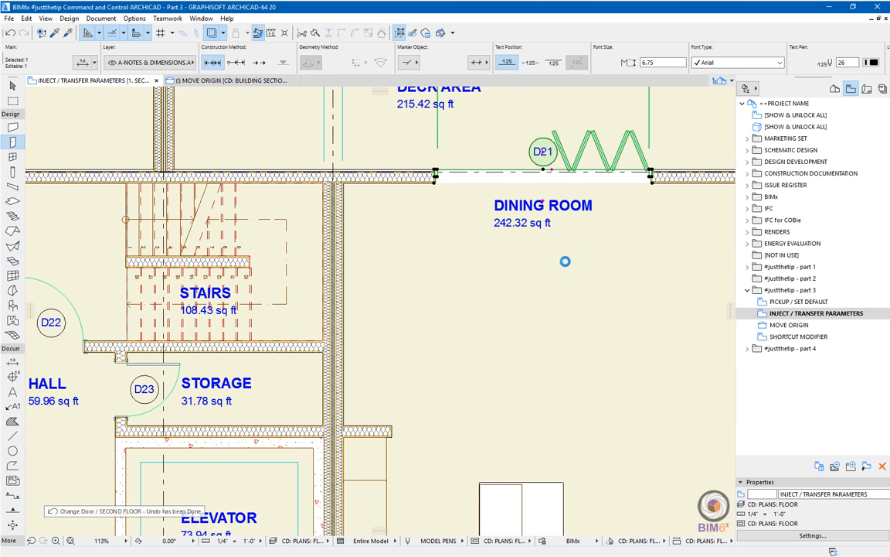
key("Escape")
middle_click(565, 261)
middle_click(566, 261)
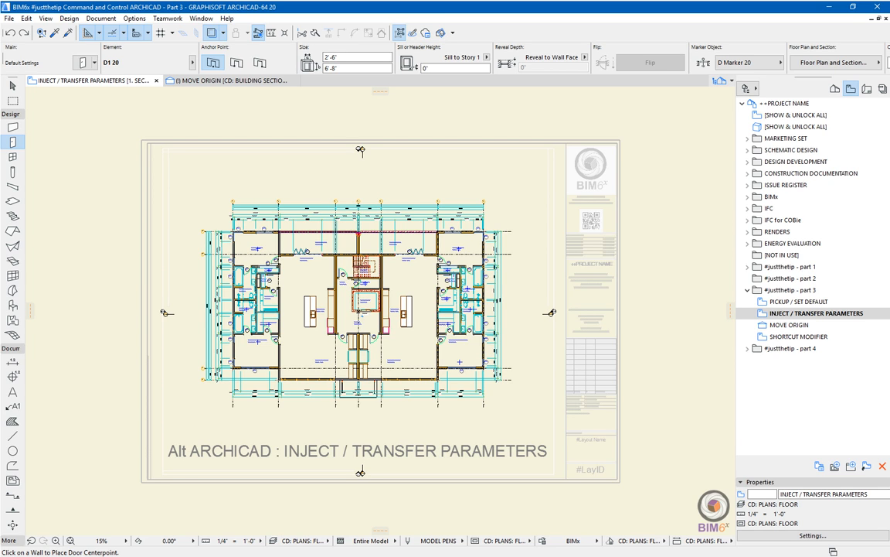
Open the MOVE ORIGIN building section and set a user origin on the ground line just right of the building.
key("ctrl+Tab")
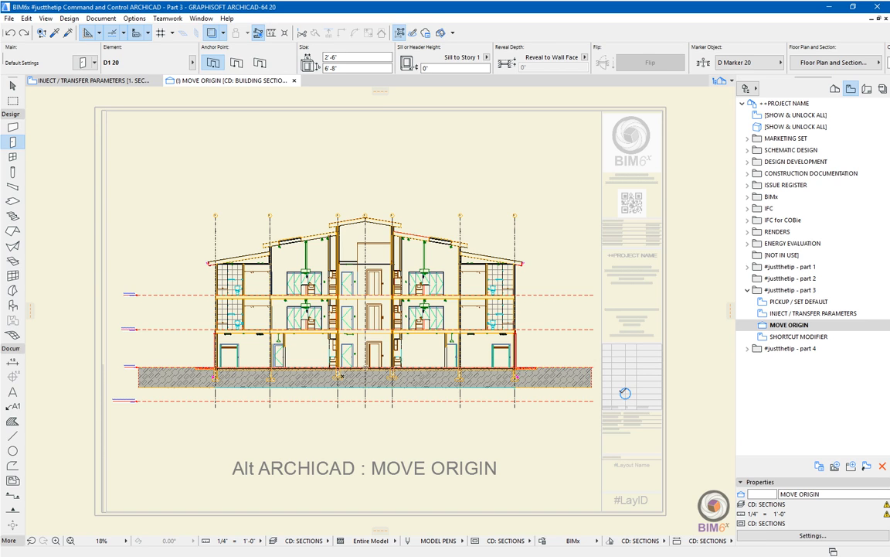
left_click(285, 34)
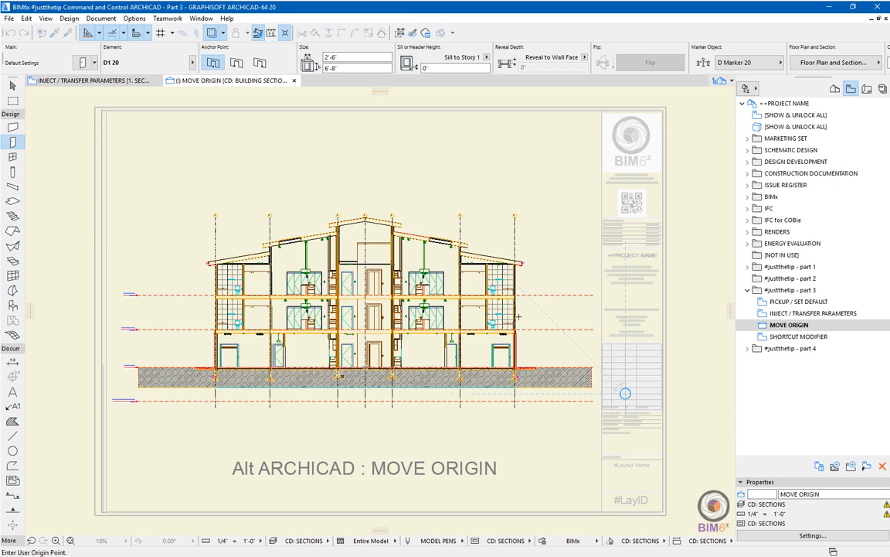
left_click(537, 368)
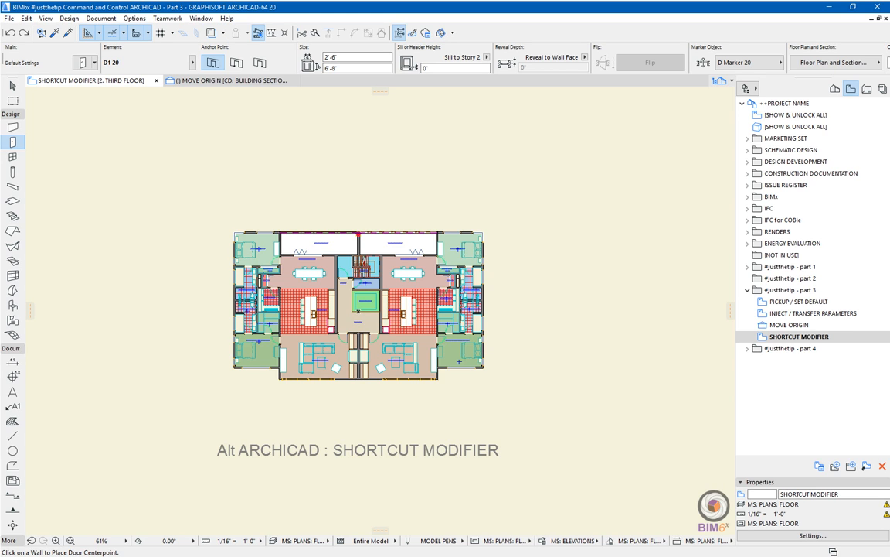
Toggle the trace reference behind the SHORTCUT MODIFIER floor plan on and off, leaving the title-block sheet shown.
key("alt+F2")
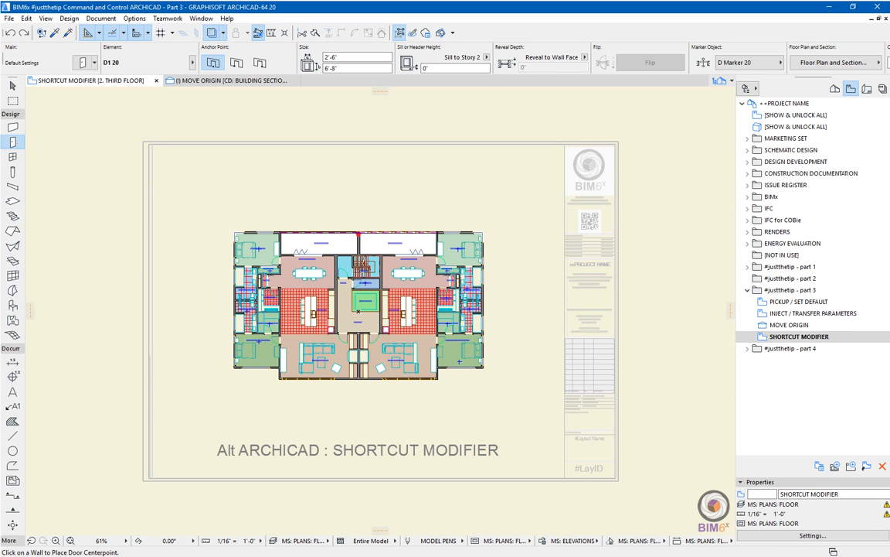
key("alt+F2")
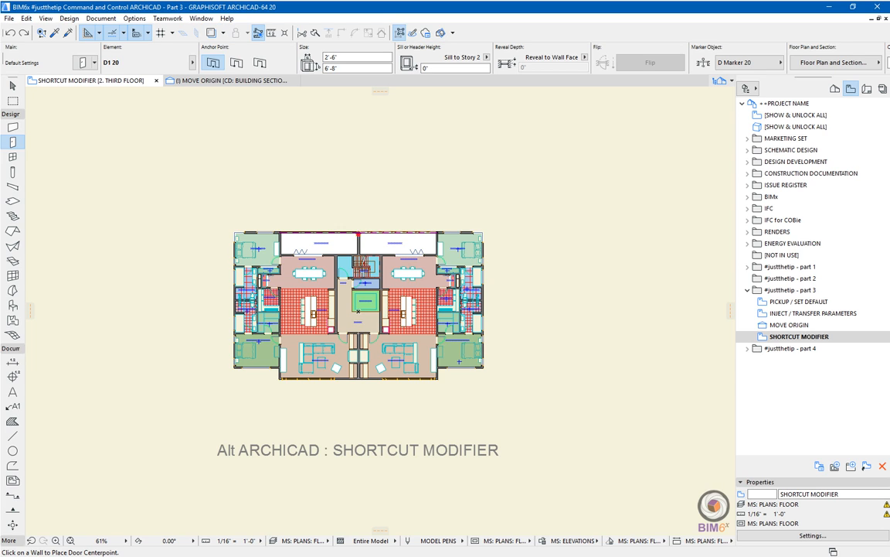
key("alt+F2")
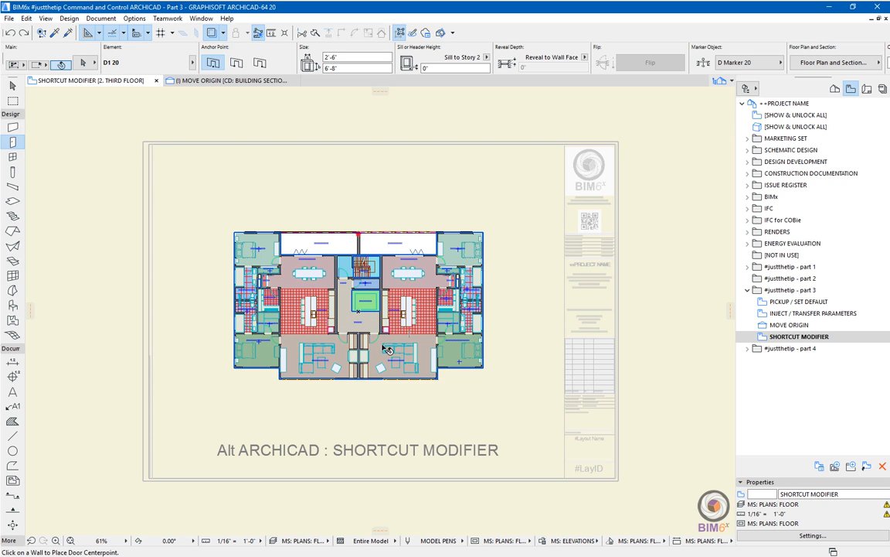
Select the living room coffee table, toggle Suspend Groups to extend the selection to its furniture group and back, and clear the selection.
scroll(397, 356, "up", 4)
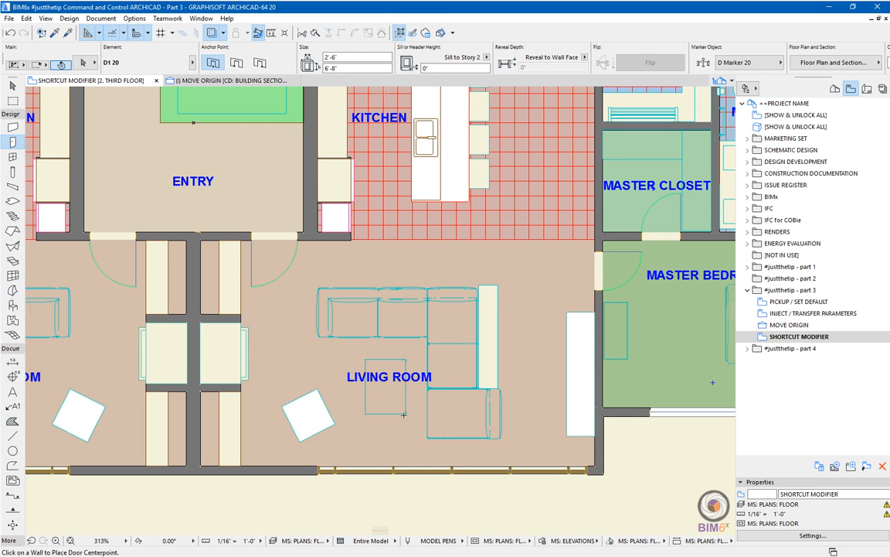
left_click(370, 377, "shift")
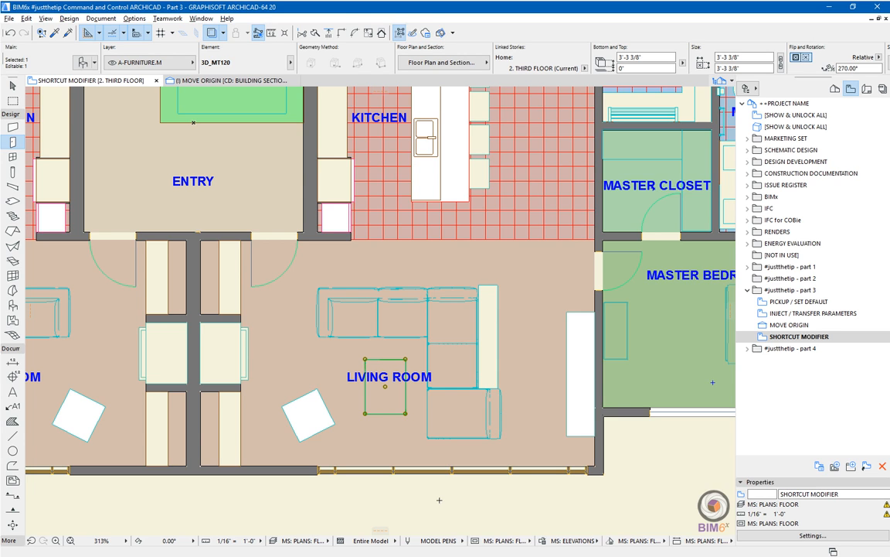
key("alt+g")
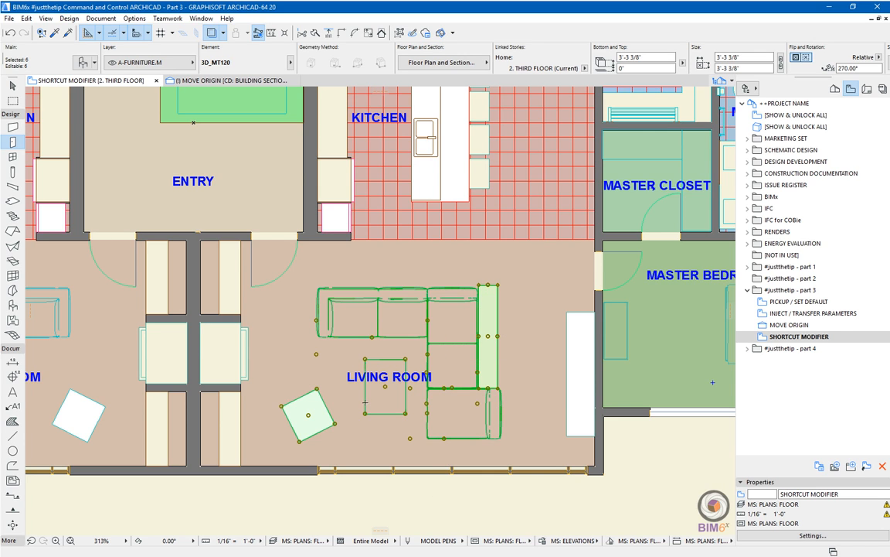
key("alt+g")
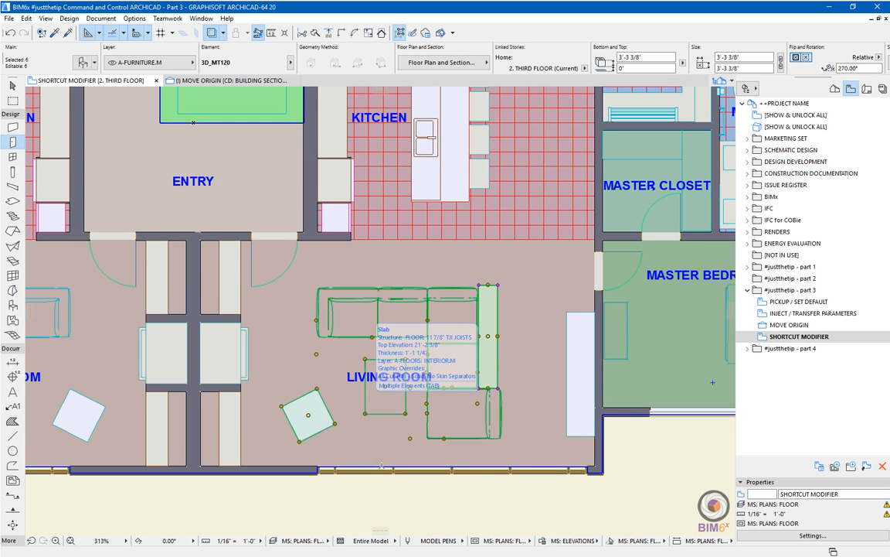
key("Escape")
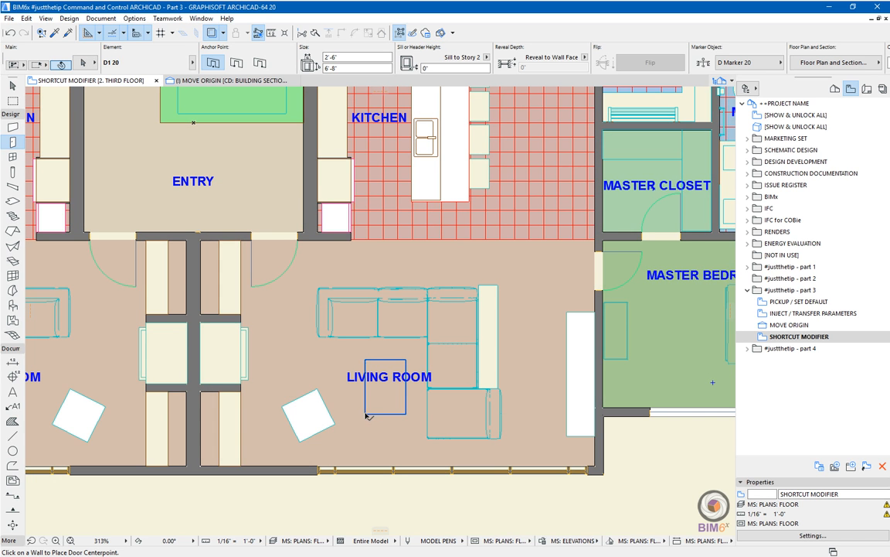
With groups suspended, select only the living room coffee table and move it slightly up and left, away from the sofa's chaise.
left_click(365, 412, "shift")
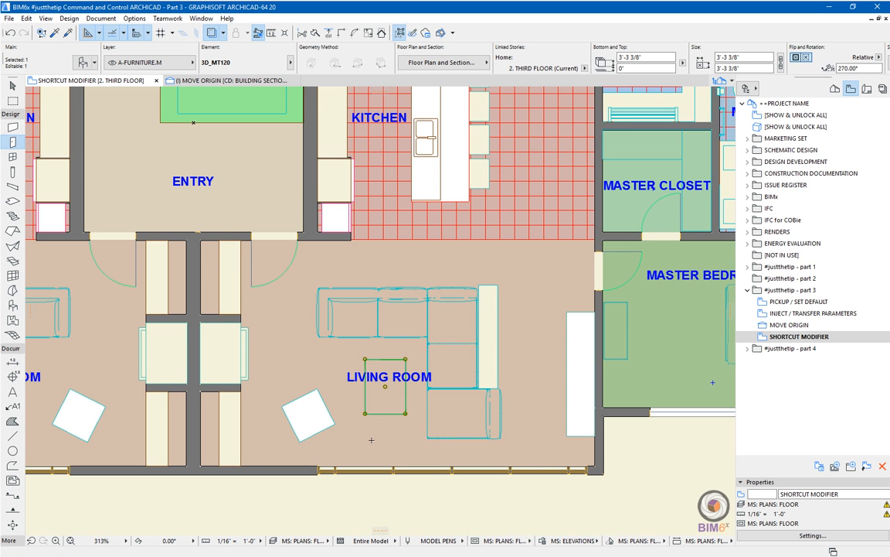
key("ctrl+d")
left_click(372, 408)
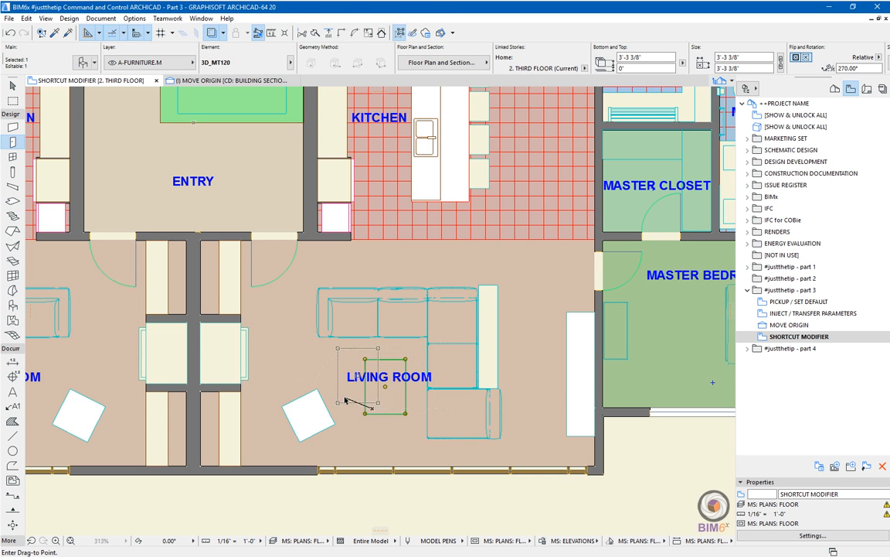
left_click(345, 401)
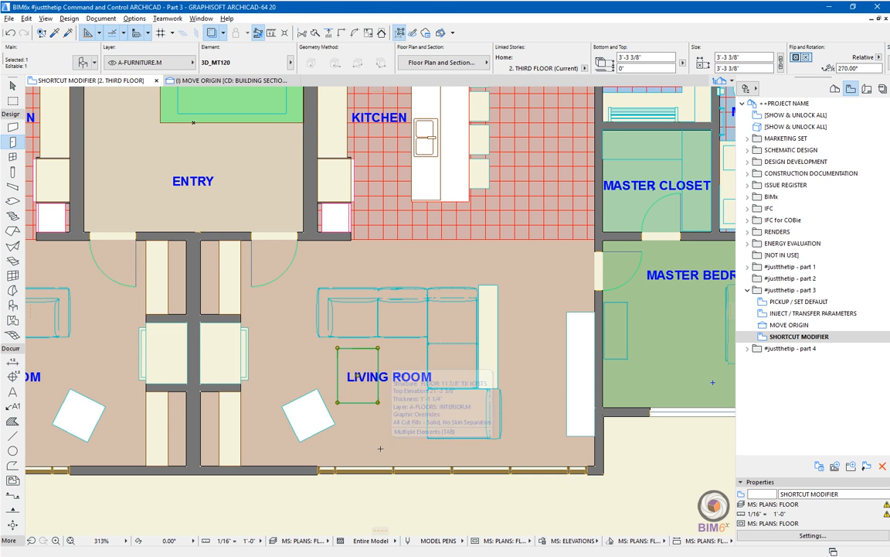
Reactivate grouping and move the whole living room furniture group a short distance right toward the white media unit.
key("alt+g")
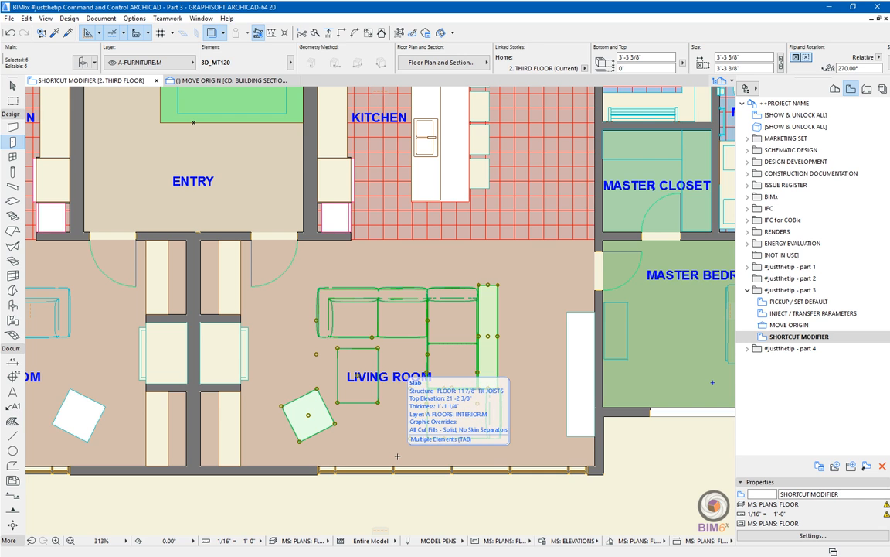
key("ctrl+d")
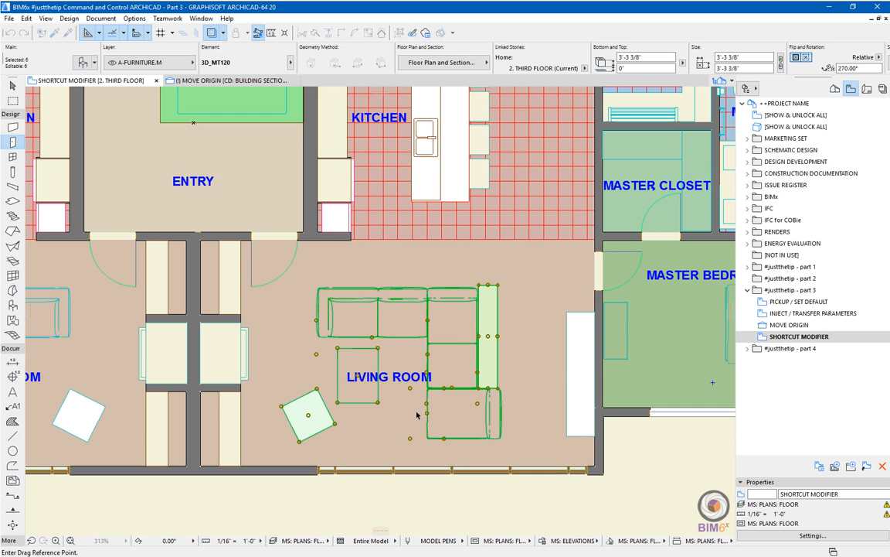
left_click(399, 409)
left_click(438, 410)
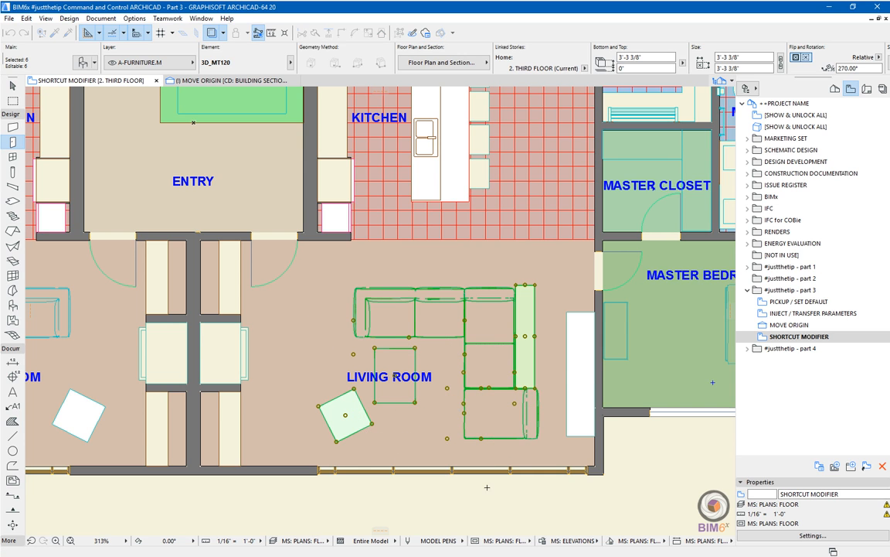
key("Escape")
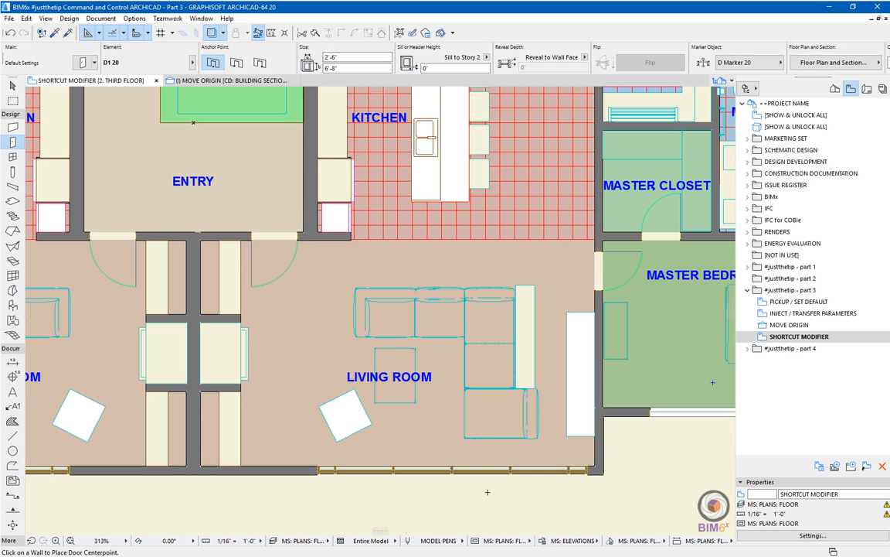
Select the uppermost chair at the kitchen island and move it from its centre point down and to the right of the island.
key("alt+g")
key("alt+g")
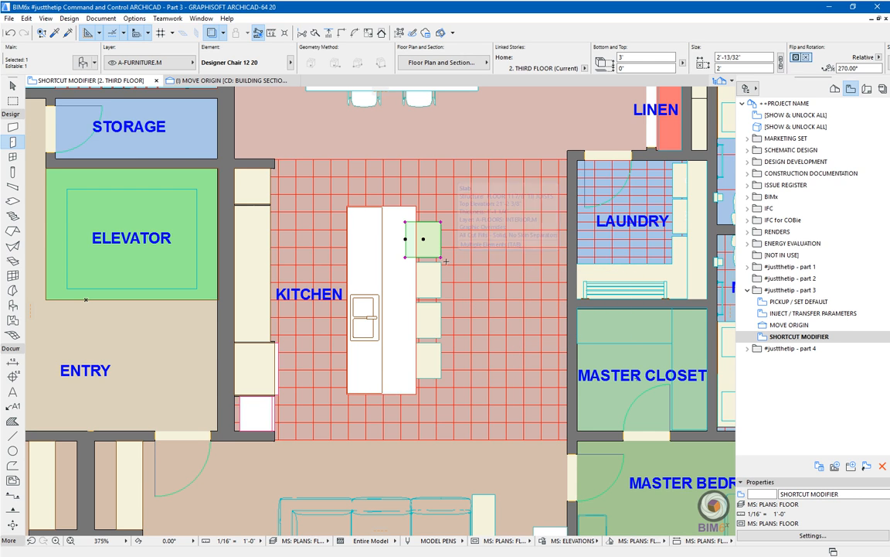
key("ctrl+d")
left_click(423, 239)
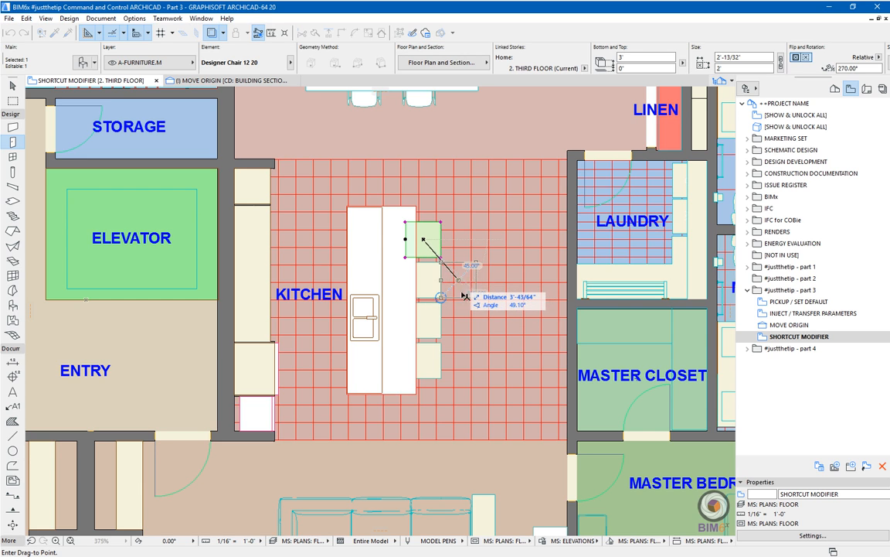
left_click(460, 363)
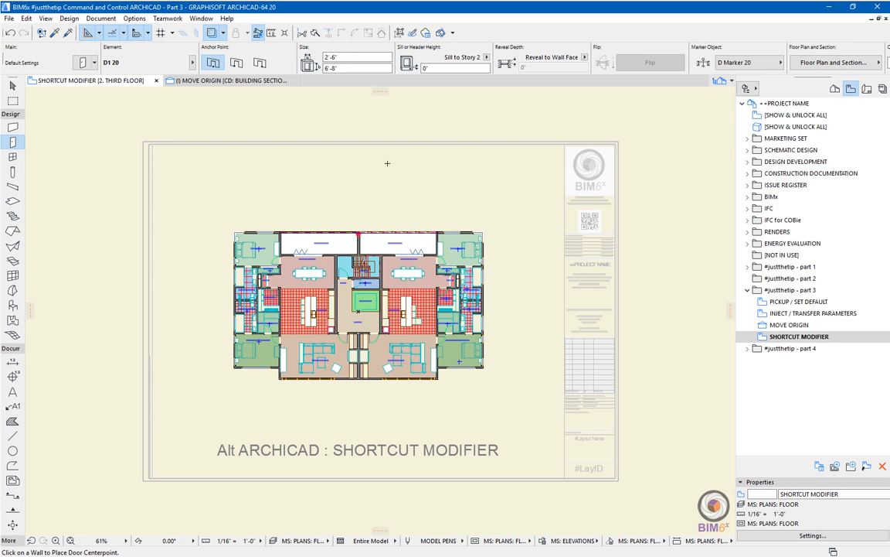
Examine the Keyboard Shortcuts page of the Work Environment settings and close it without saving.
left_click(133, 19)
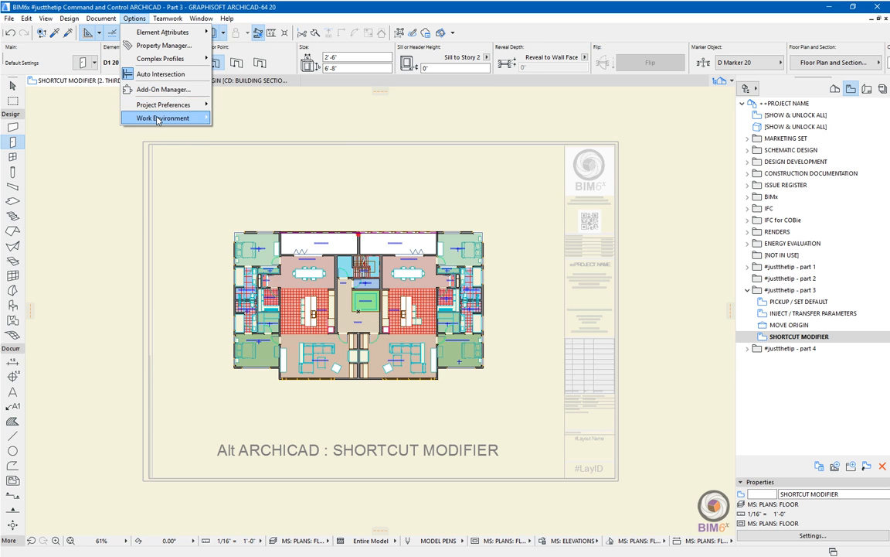
mouse_move(168, 117)
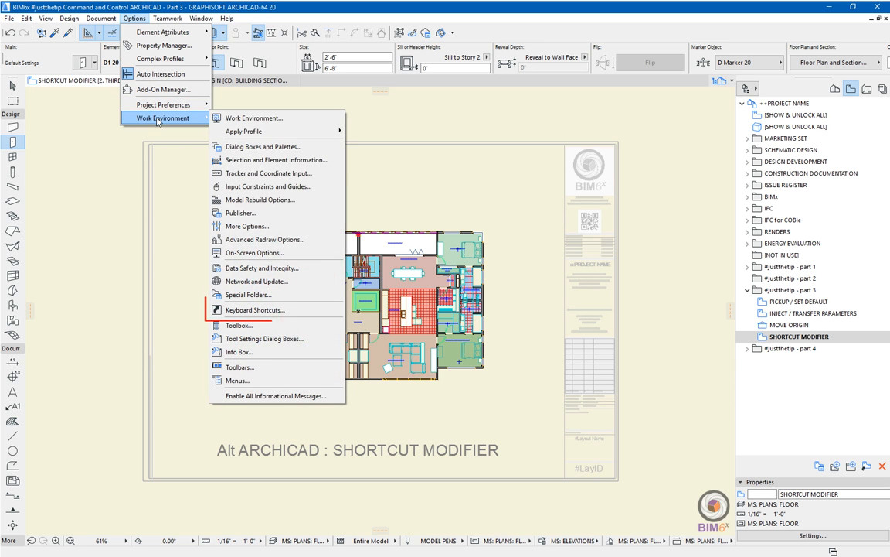
left_click(325, 309)
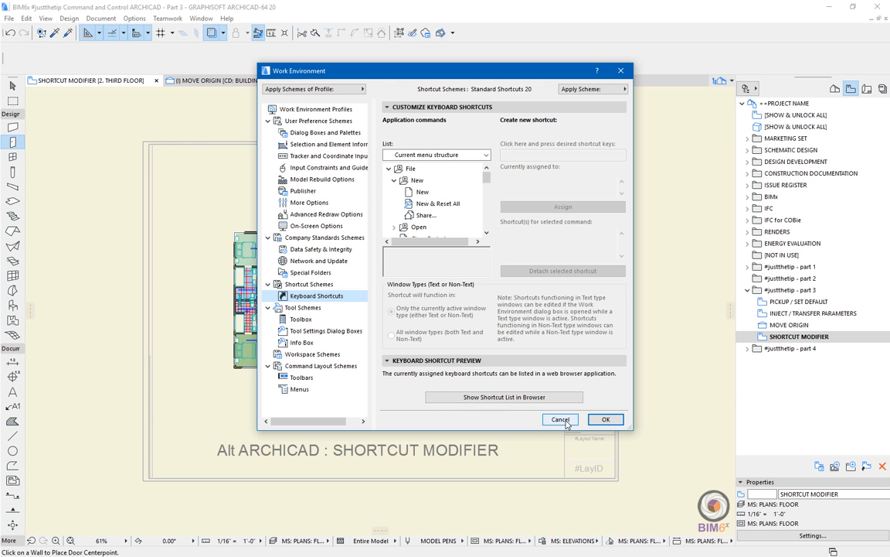
left_click(561, 419)
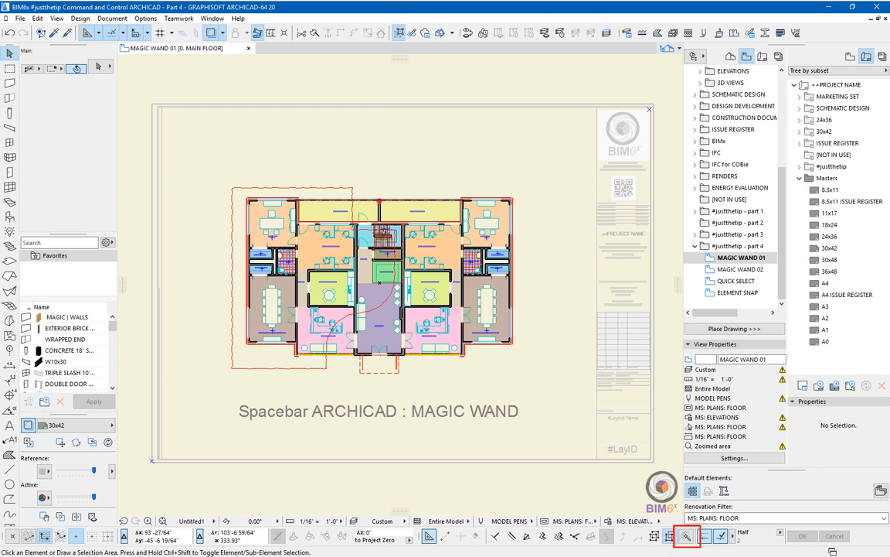
In the MAGIC WAND 01 plan, trace the irregular red outline with the Magic Wand as a marquee and show the marquee area in 3D.
left_click(8, 71)
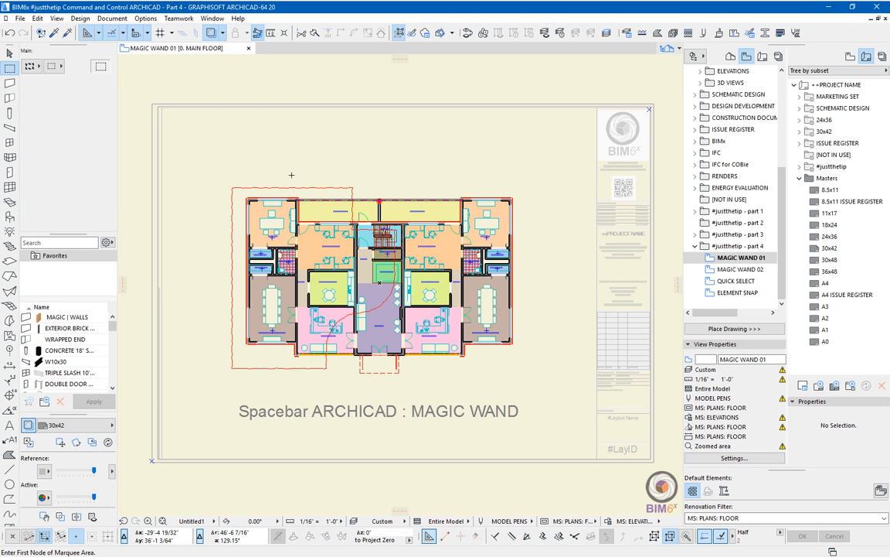
key("space")
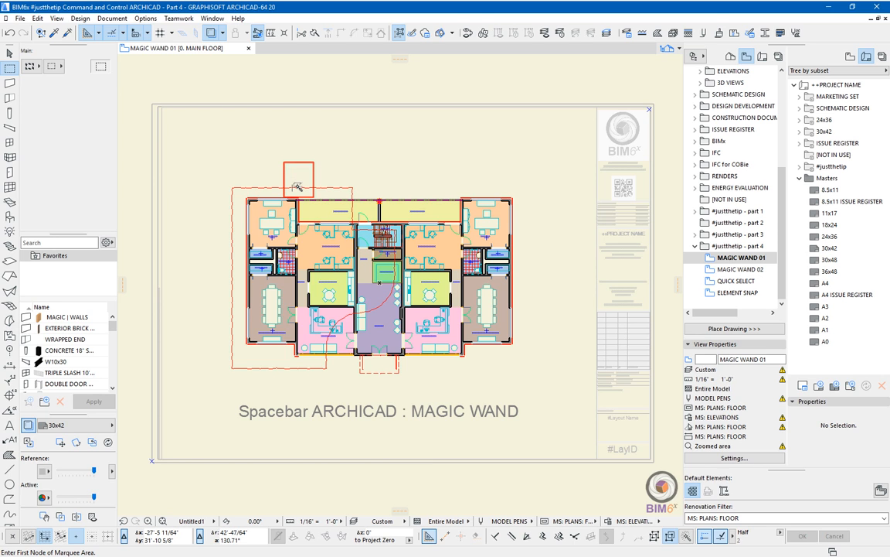
left_click(297, 187)
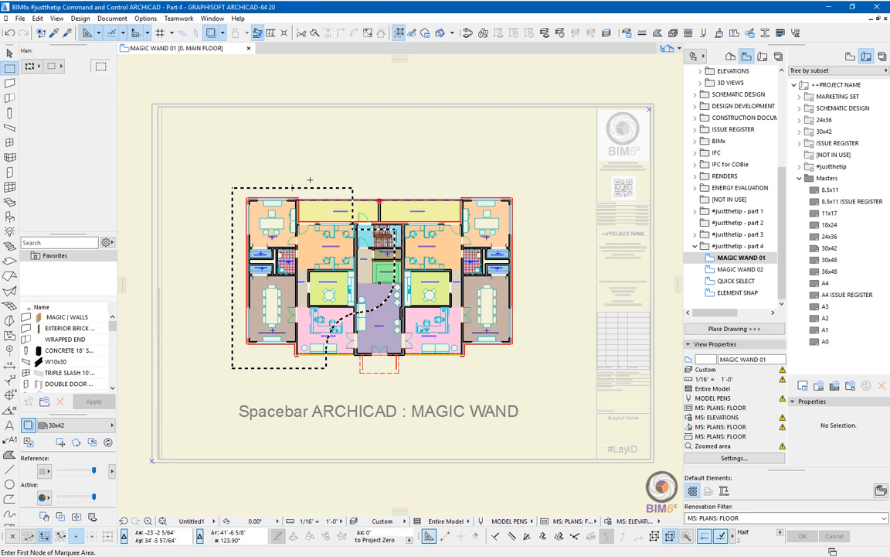
left_click(51, 66)
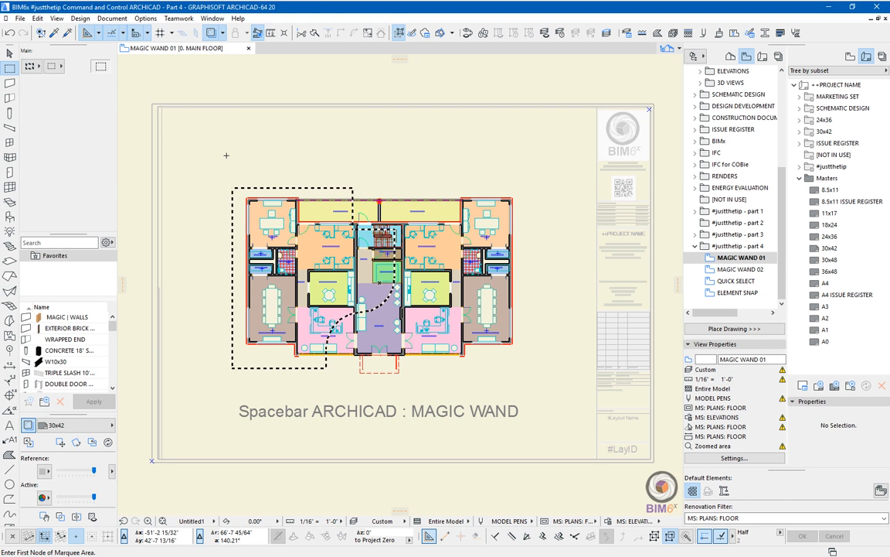
key("F5")
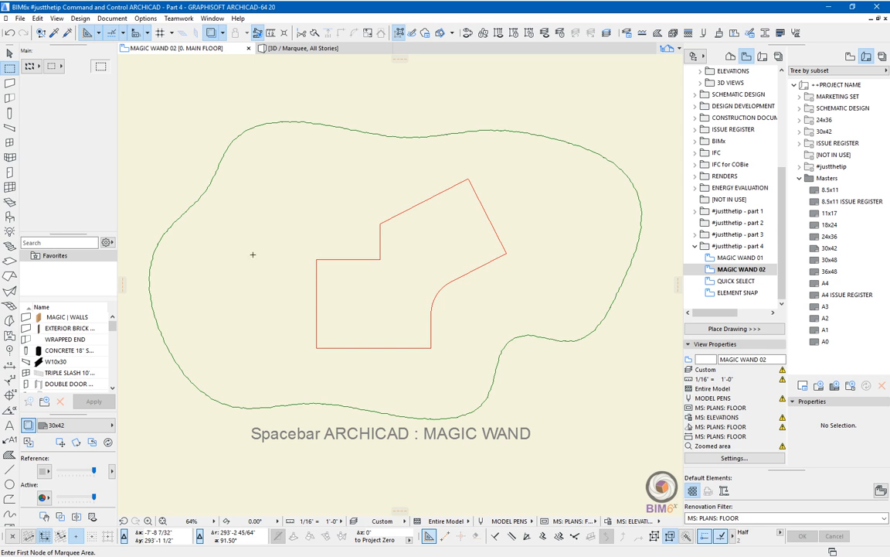
Apply the MAGIC | WALLS favorite and generate walls along the red polygon in MAGIC WAND 02 with the Magic Wand.
left_click(12, 83)
right_click(14, 85)
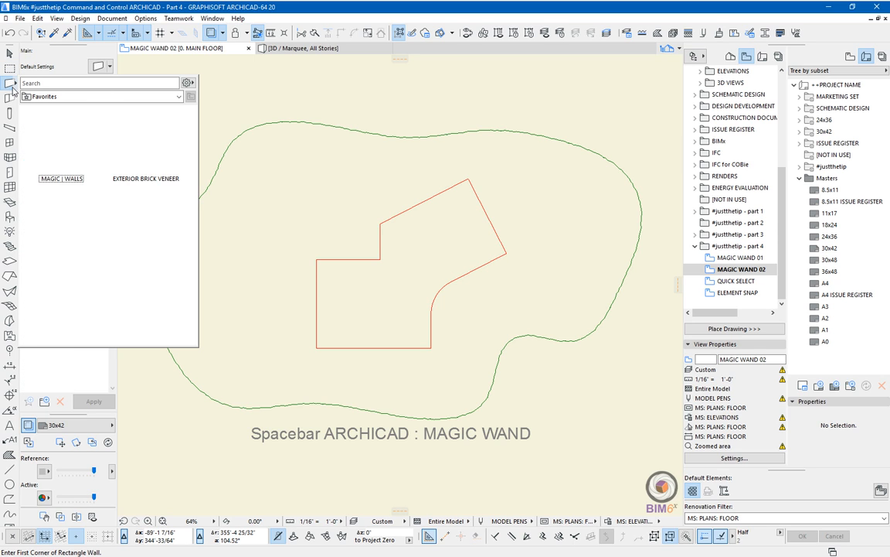
double_click(70, 148)
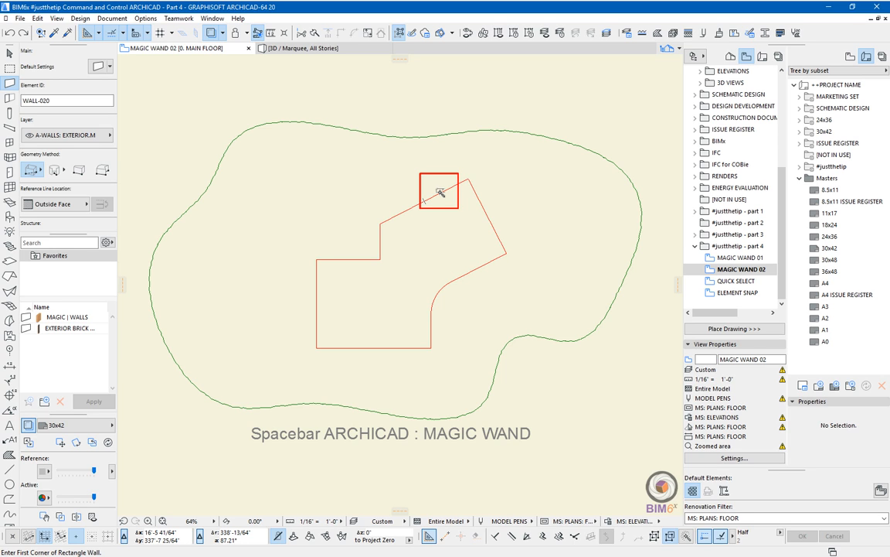
left_click(439, 191)
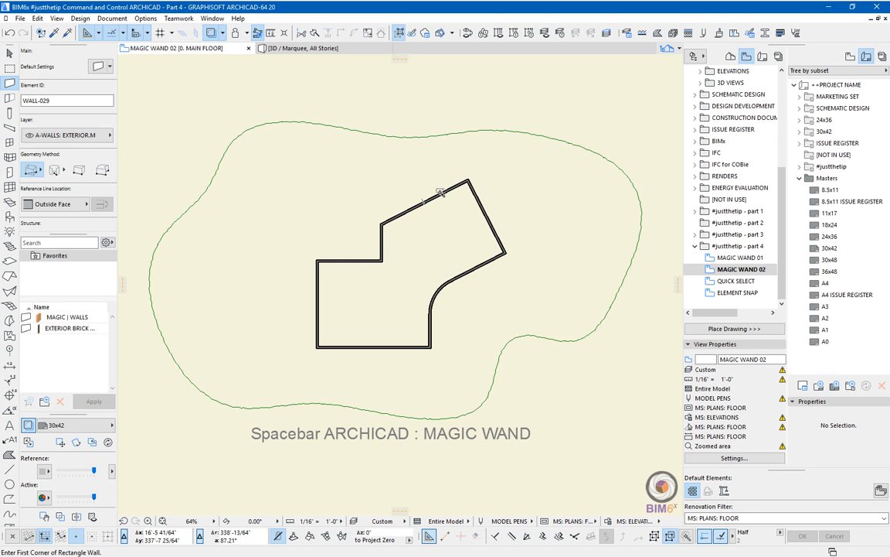
Generate a multi-plane roof over the new building from its wall outline with the Magic Wand.
left_click(9, 277)
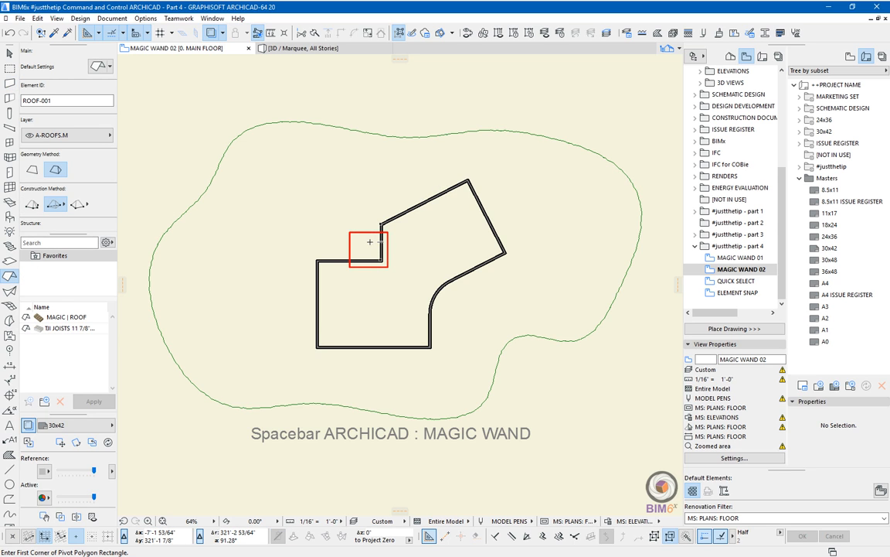
key("space")
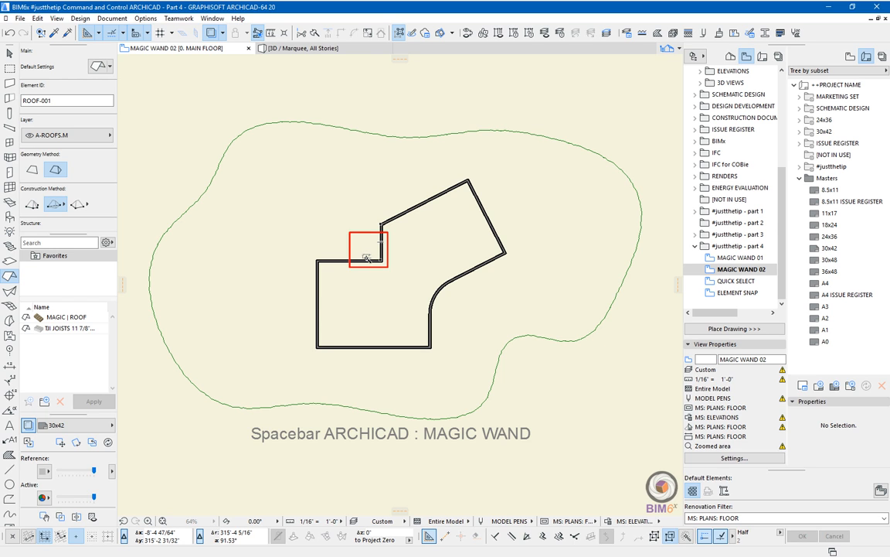
left_click(366, 258)
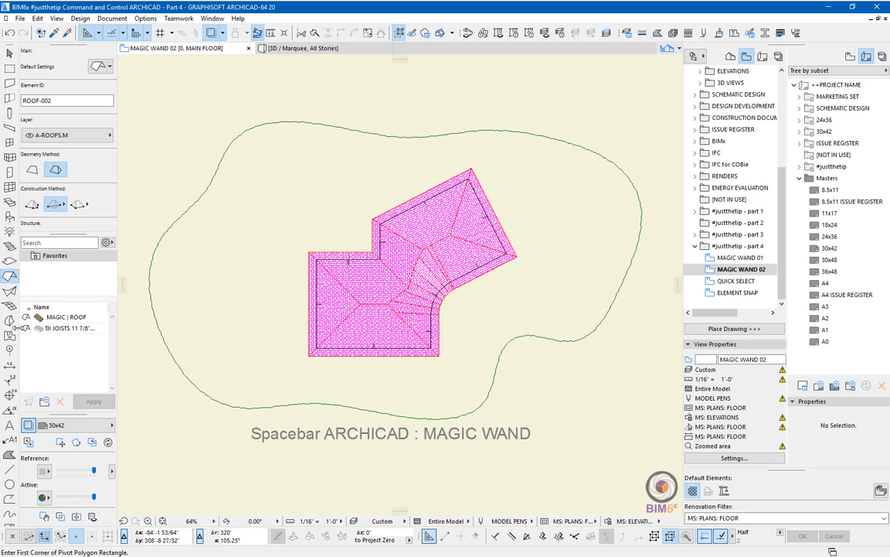
Apply the MAGIC | SITE favorite and generate a site mesh from the green curved boundary with the Magic Wand.
left_click(9, 305)
left_click(63, 318)
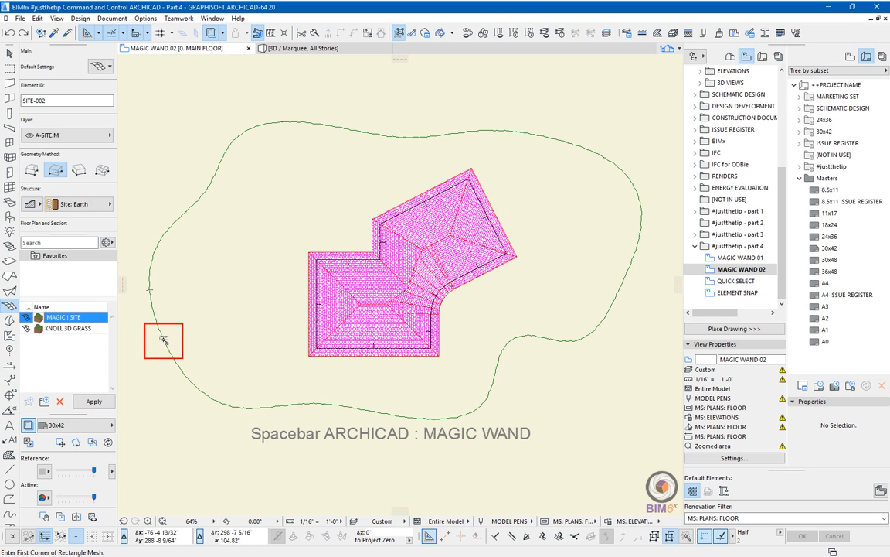
left_click(157, 341)
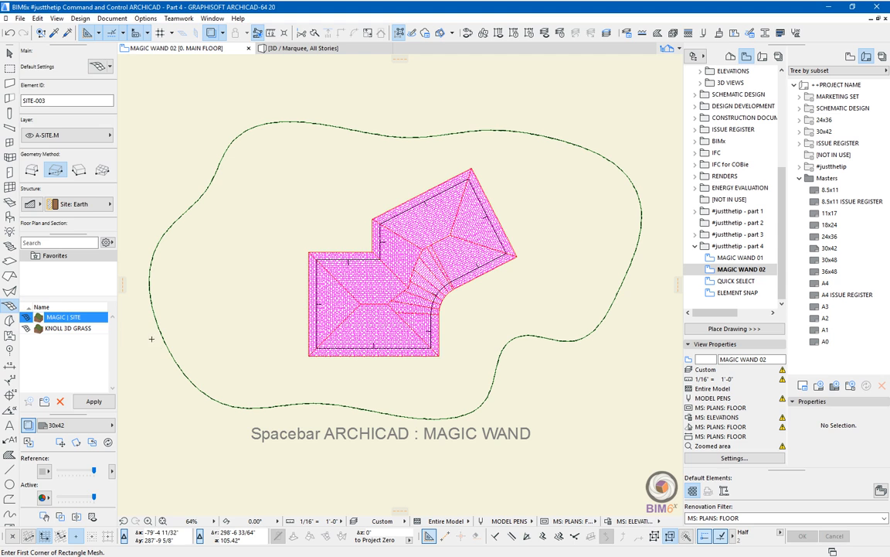
Draw a rectangular marquee around the whole site and building in MAGIC WAND 02 and show it in 3D.
key("m")
left_click(138, 81)
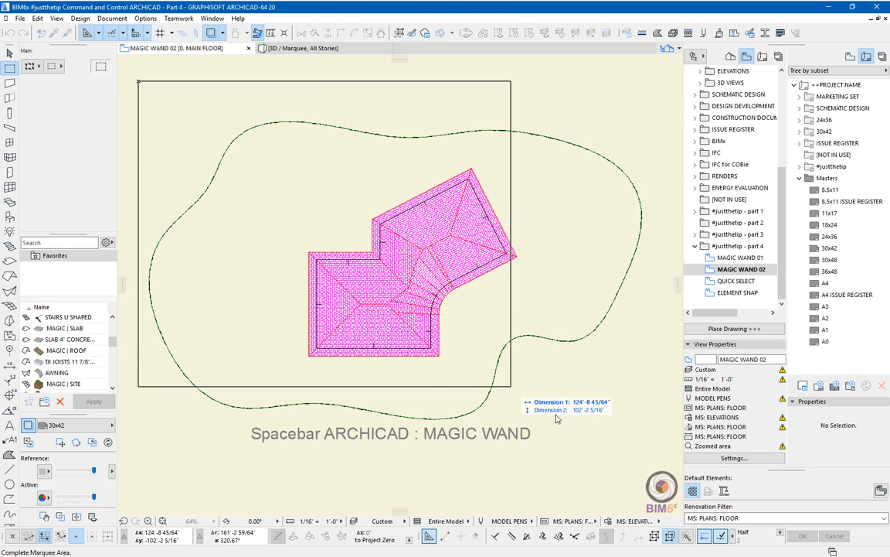
left_click(665, 475)
key("F5")
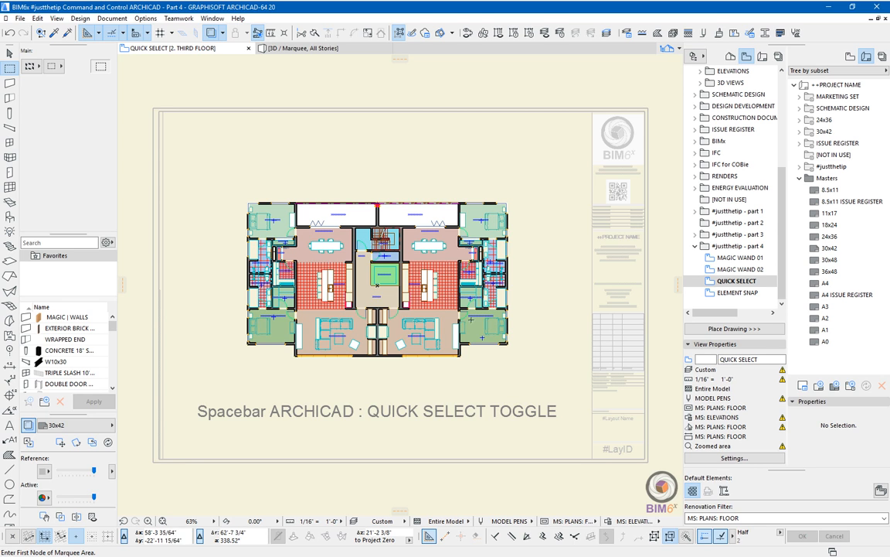
In the QUICK SELECT plan, try to window-select the dining table and chairs with the Arrow tool while Quick Selection is on.
scroll(545, 435, "up", 3)
scroll(424, 244, "up", 6)
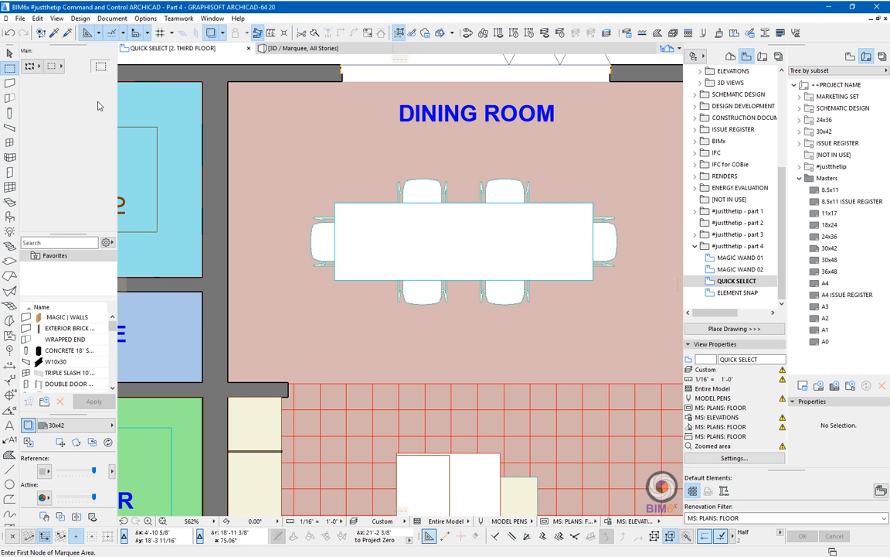
left_click(9, 52)
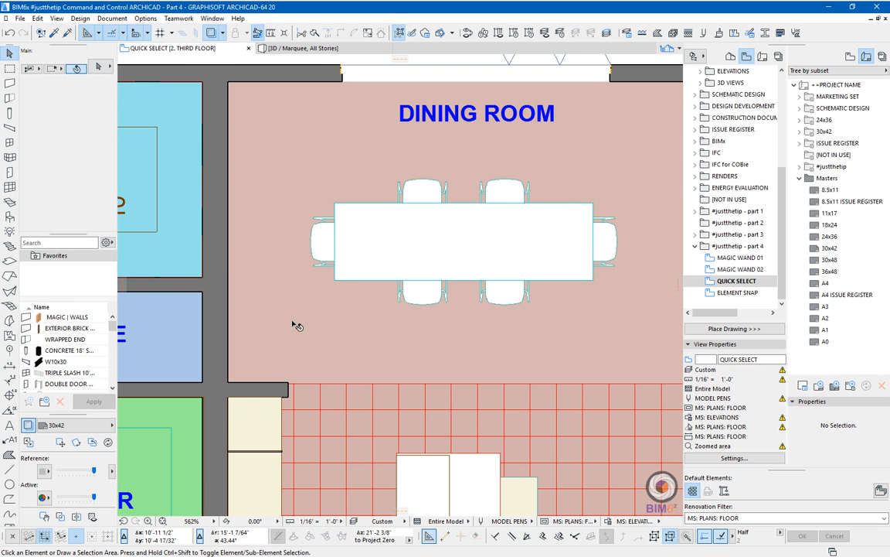
middle_click_drag(289, 323, 292, 325)
left_click_drag(292, 326, 544, 197)
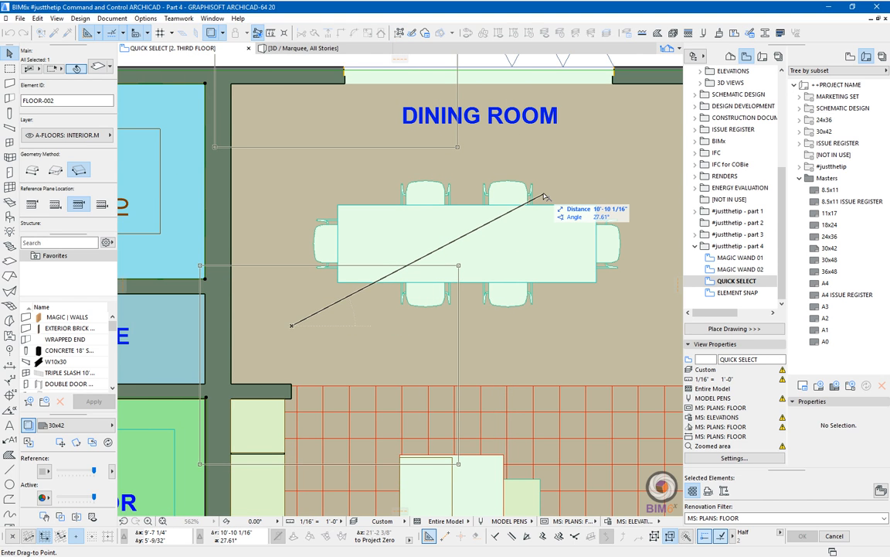
scroll(544, 196, "down", 1)
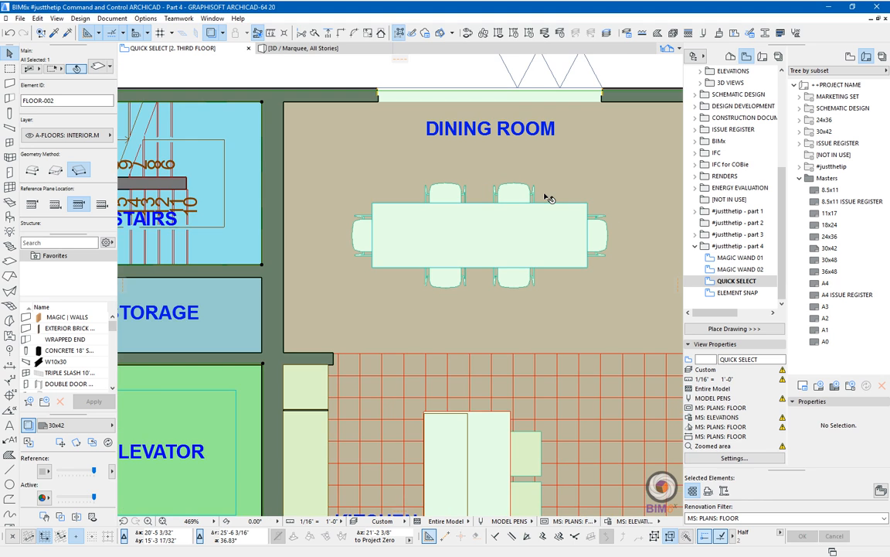
key("Escape")
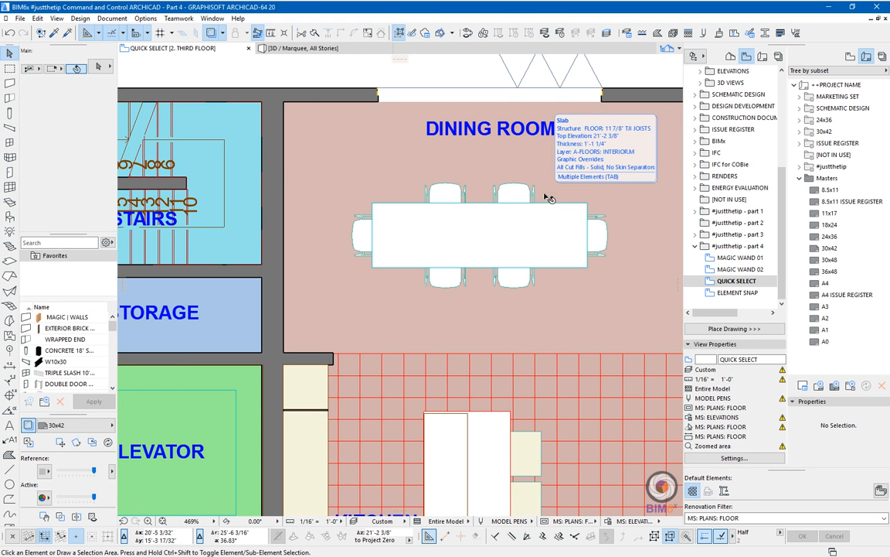
Window-select the dining table and chairs from within the Column tool, and clear the selection.
mouse_move(348, 308)
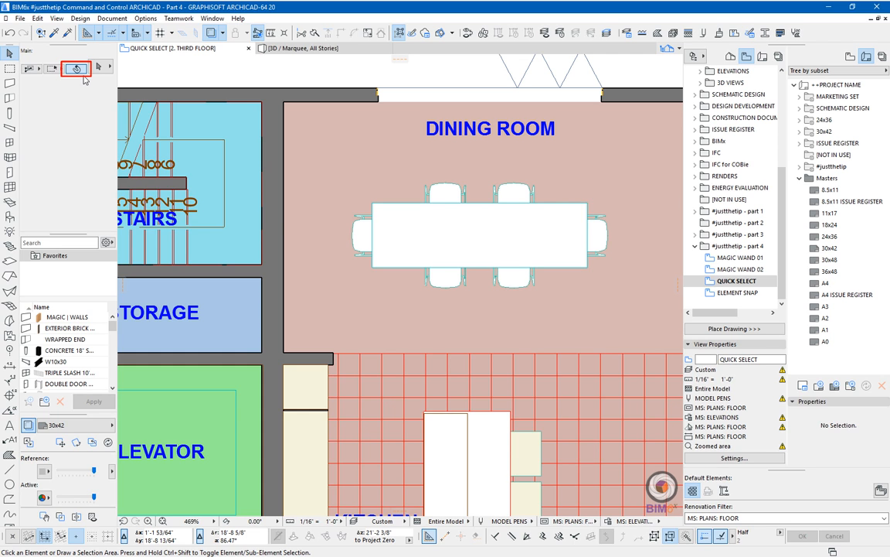
left_click(9, 113)
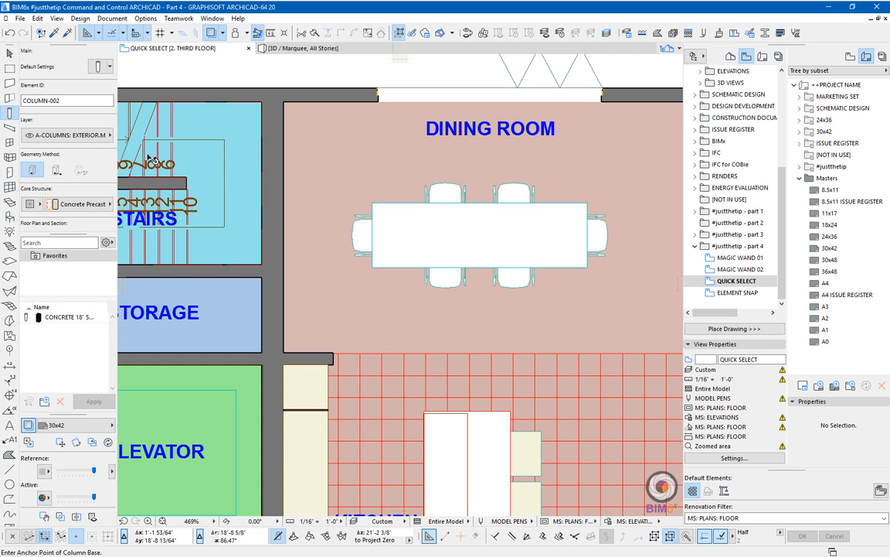
key("shift")
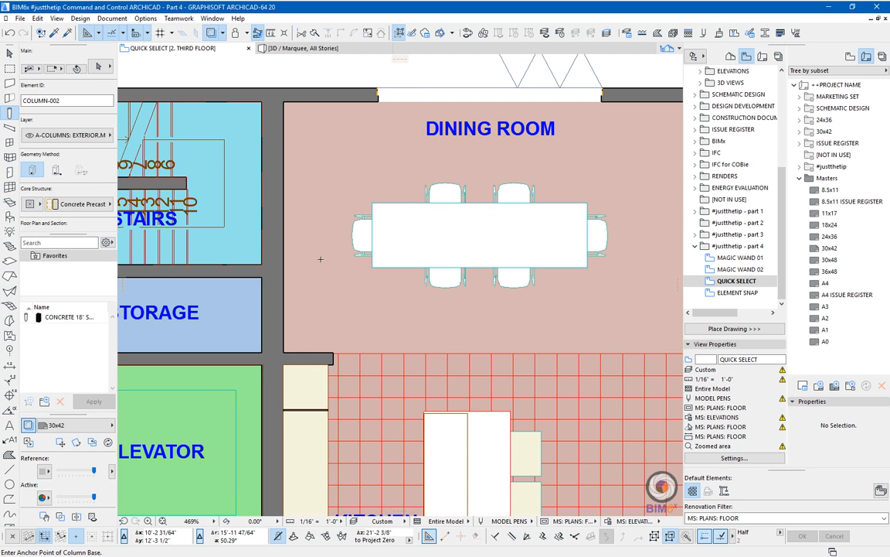
left_click(323, 303)
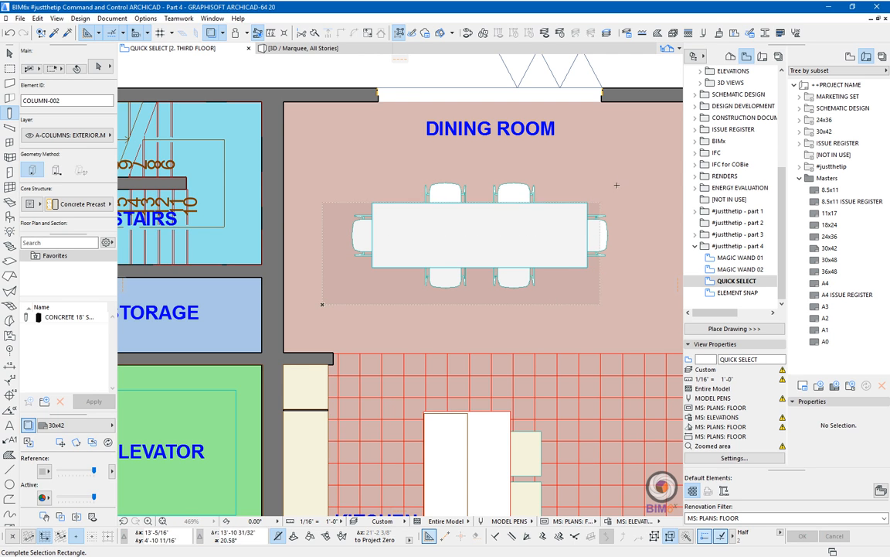
left_click(618, 150)
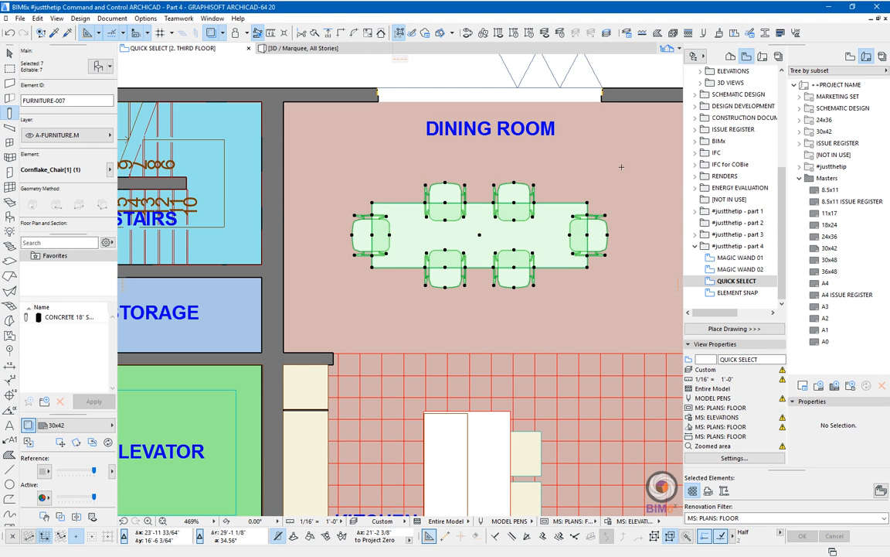
key("Escape")
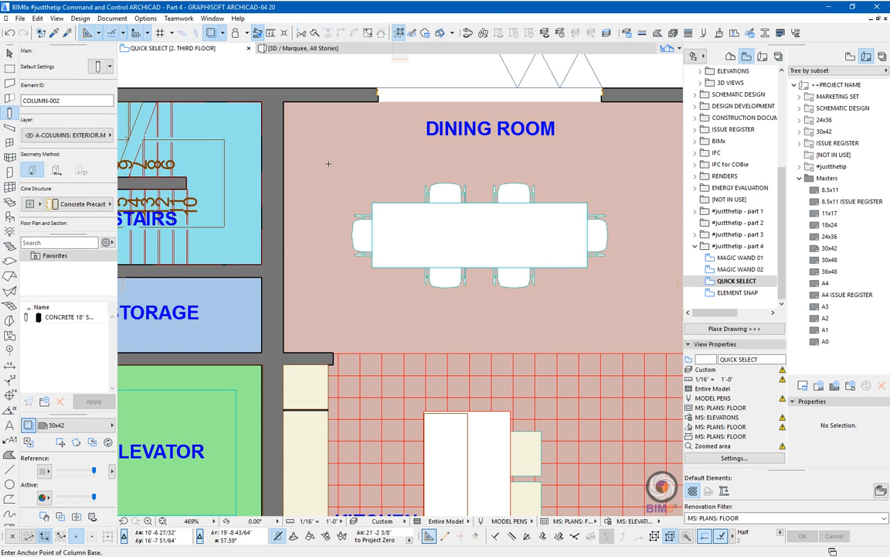
Turn off Quick Selection for the Arrow tool, select the dining room floor slab with the temporary toggle, and deselect it.
left_click(9, 53)
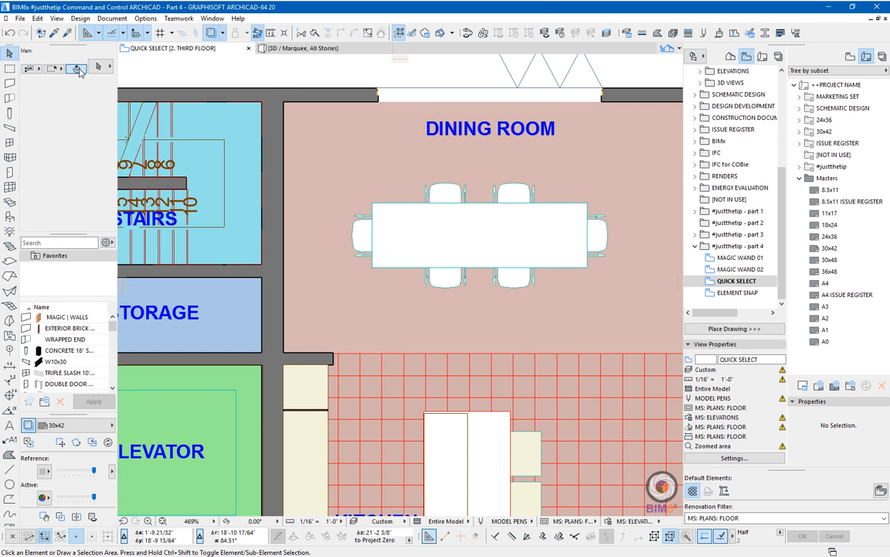
left_click(77, 69)
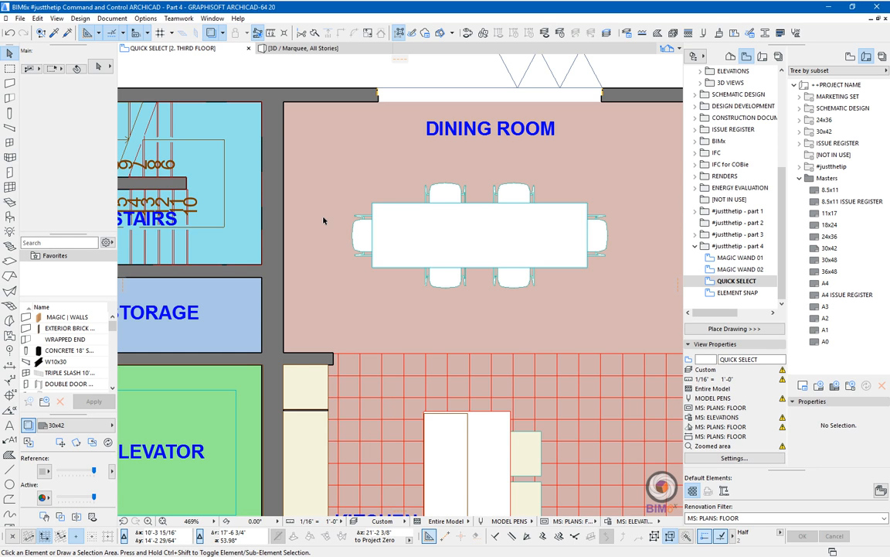
key("space")
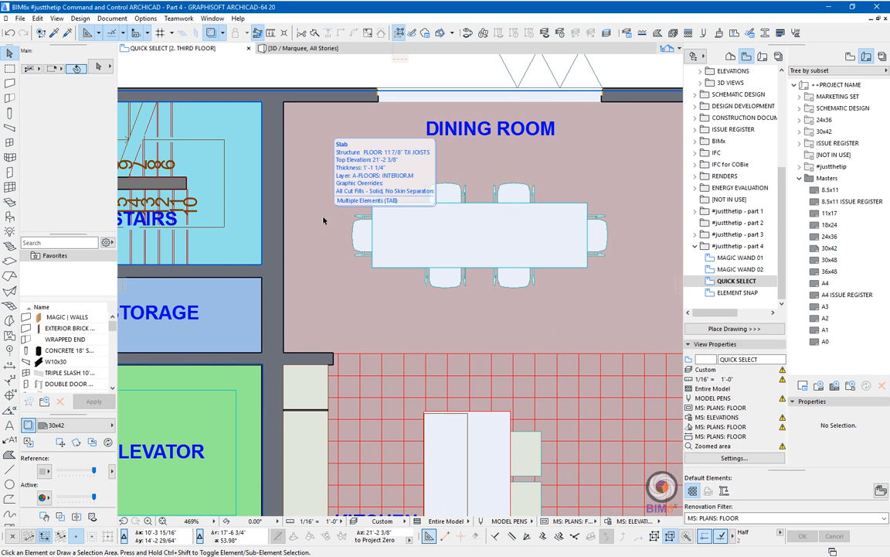
left_click(324, 221)
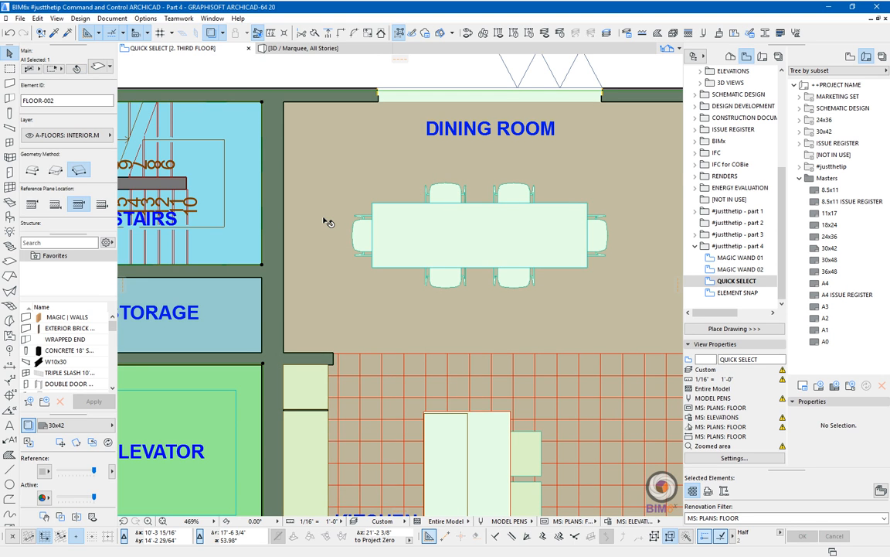
key("Escape")
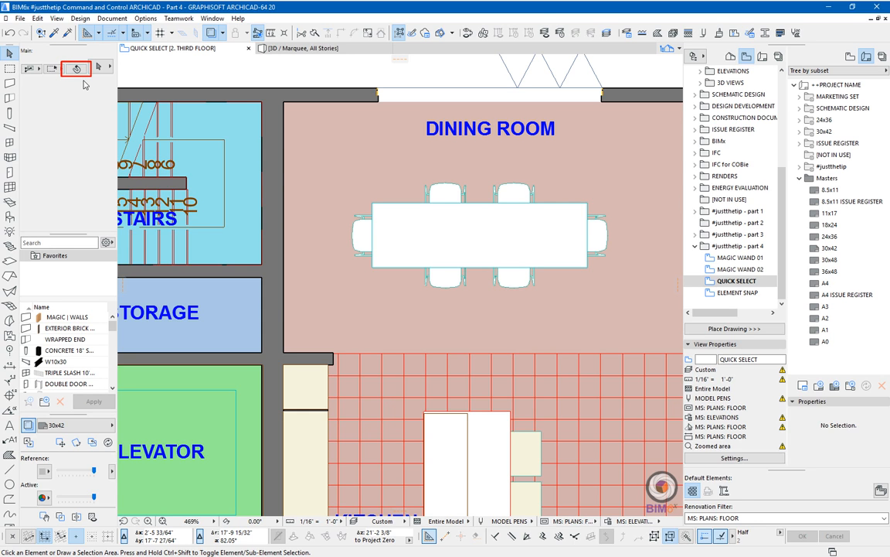
Demonstrate the temporary Quick Selection toggle in both states and leave Quick Selection turned on.
key("space")
key("space")
left_click(75, 69)
key("space")
key("space")
Open the ELEMENT SNAP view and bring the dining room of the right-hand unit into close view.
double_click(738, 294)
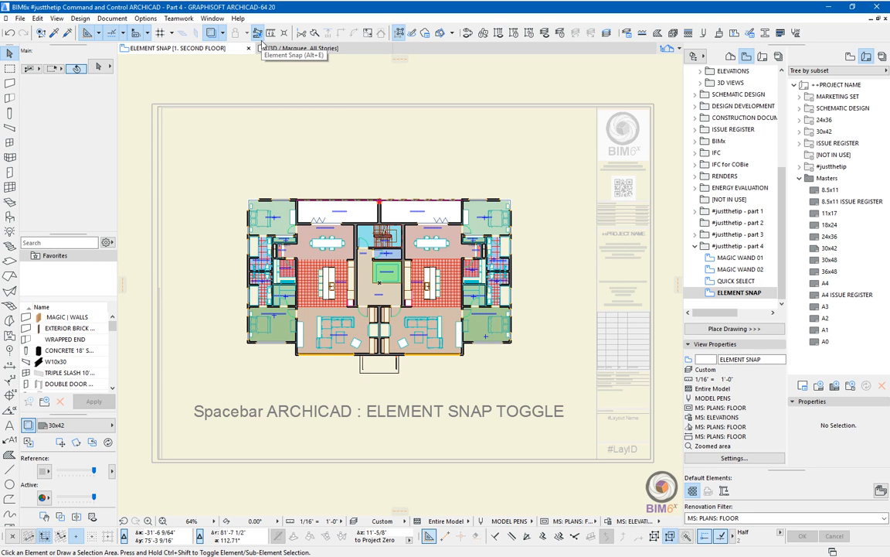
scroll(430, 248, "up", 2)
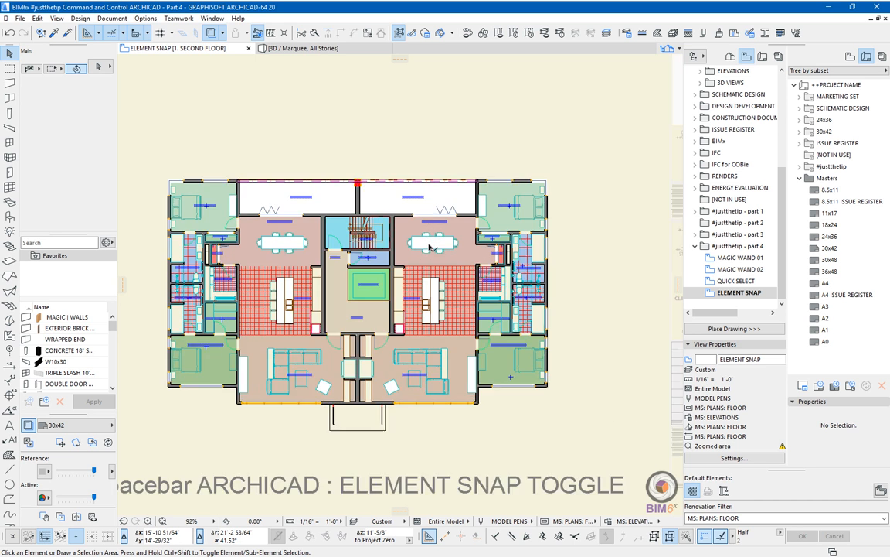
scroll(430, 246, "up", 8)
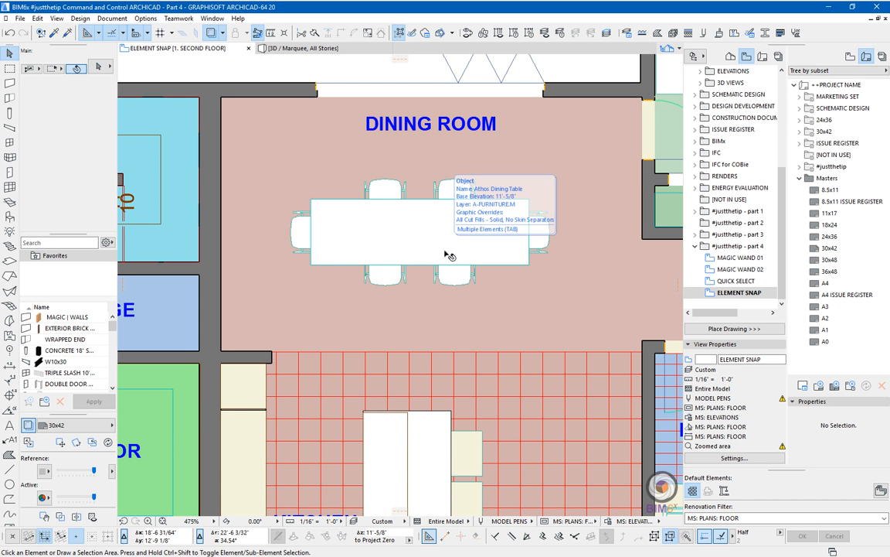
Try to drag a copy of the dining table's lower-right chair toward the lower-left chair with Element Snap on.
left_click(452, 278)
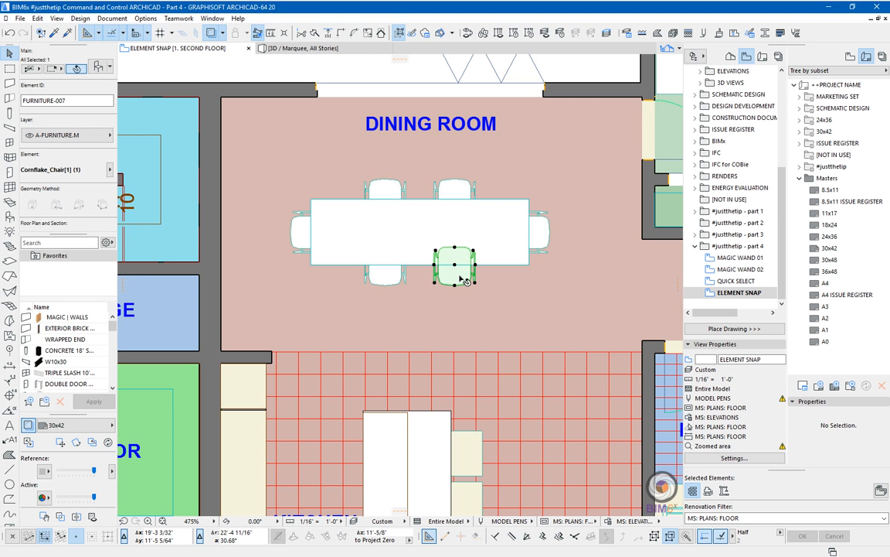
right_click(460, 275)
mouse_move(565, 391)
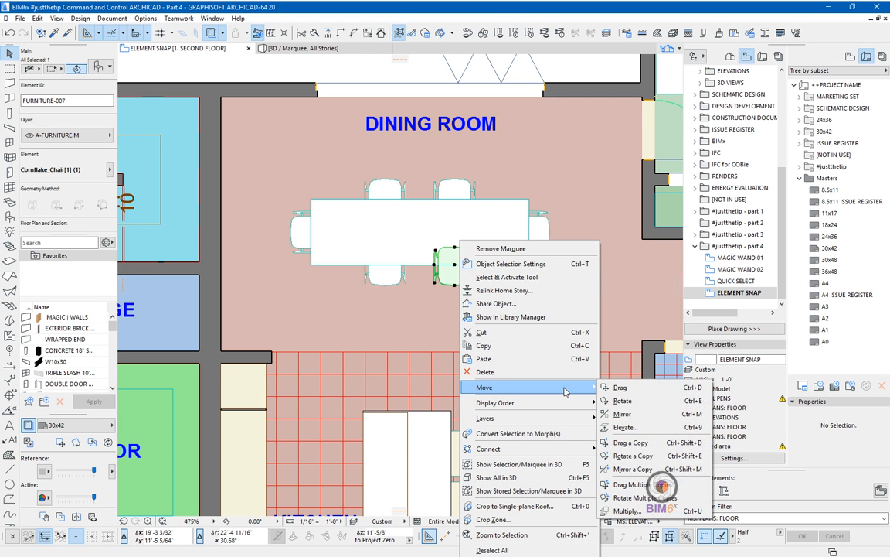
left_click(632, 442)
scroll(533, 348, "up", 1)
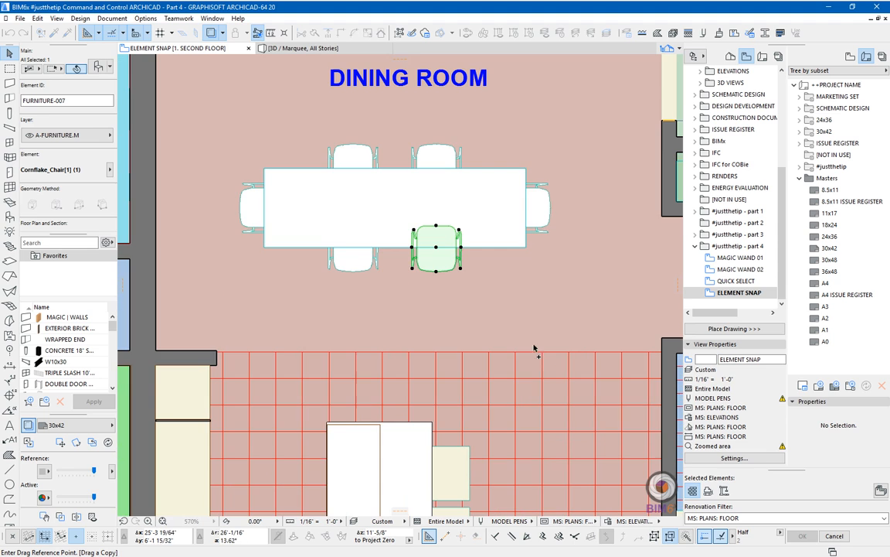
left_click(450, 257)
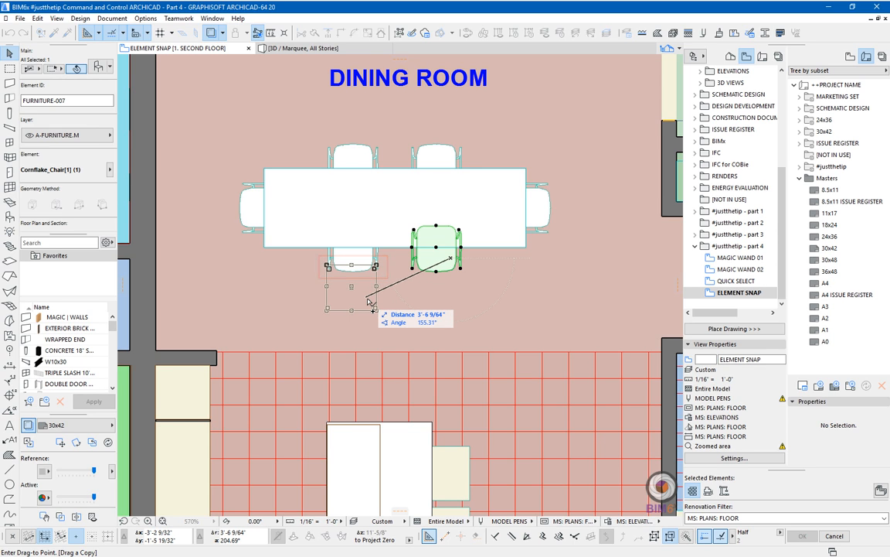
key("Escape")
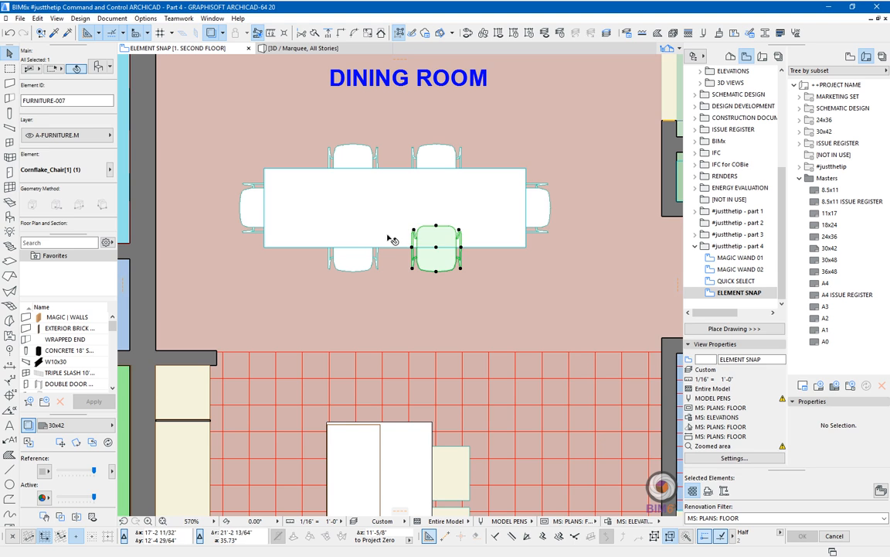
left_click(385, 246)
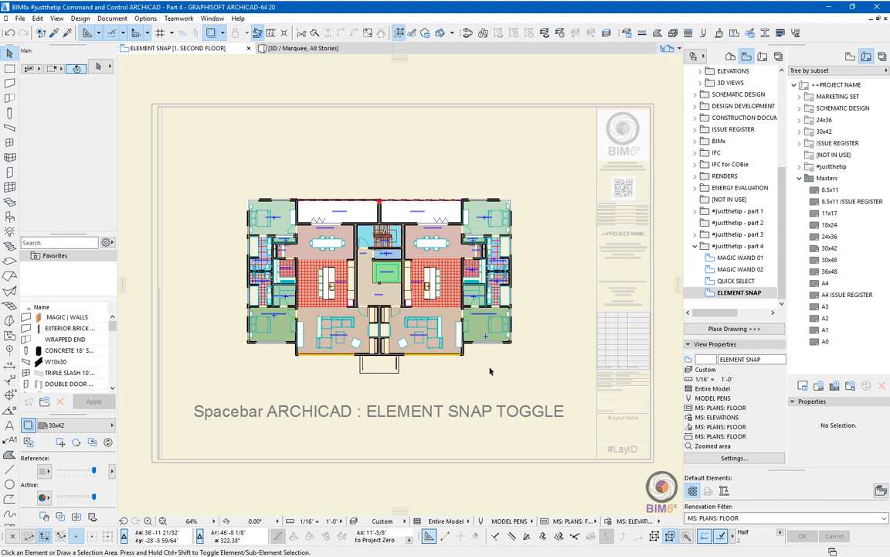